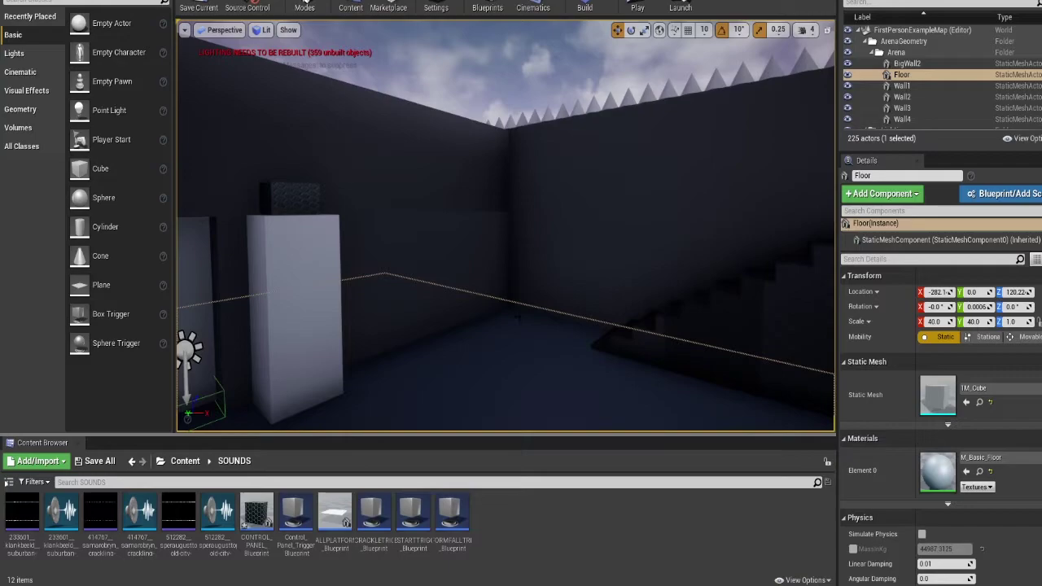
pyautogui.press('w')
pyautogui.moveTo(505, 225); pyautogui.dragTo(497, 245, button='right')
pyautogui.press('s')
pyautogui.press('a')
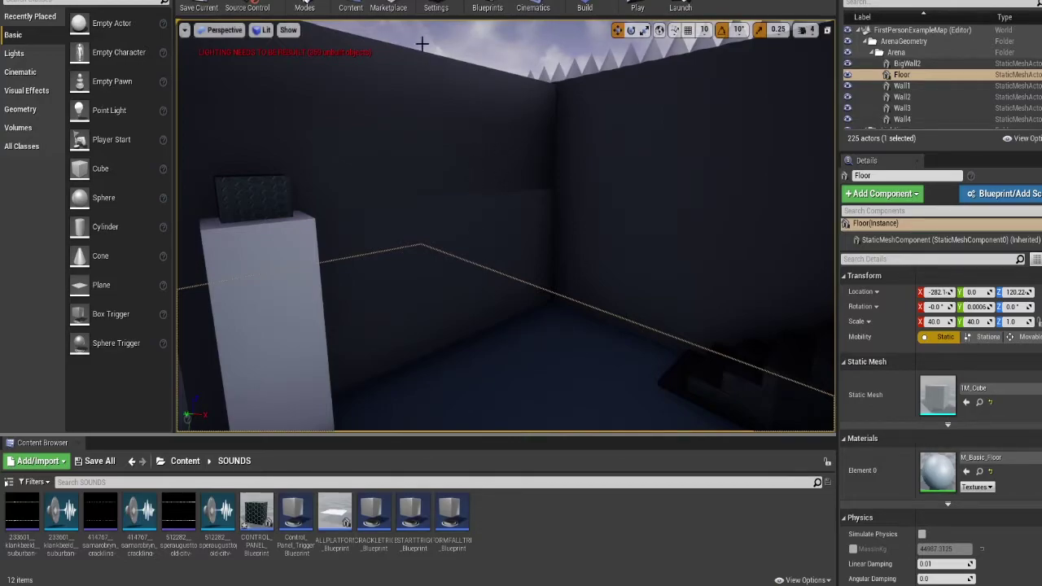
pyautogui.moveTo(504, 228); pyautogui.dragTo(534, 209, button='right')
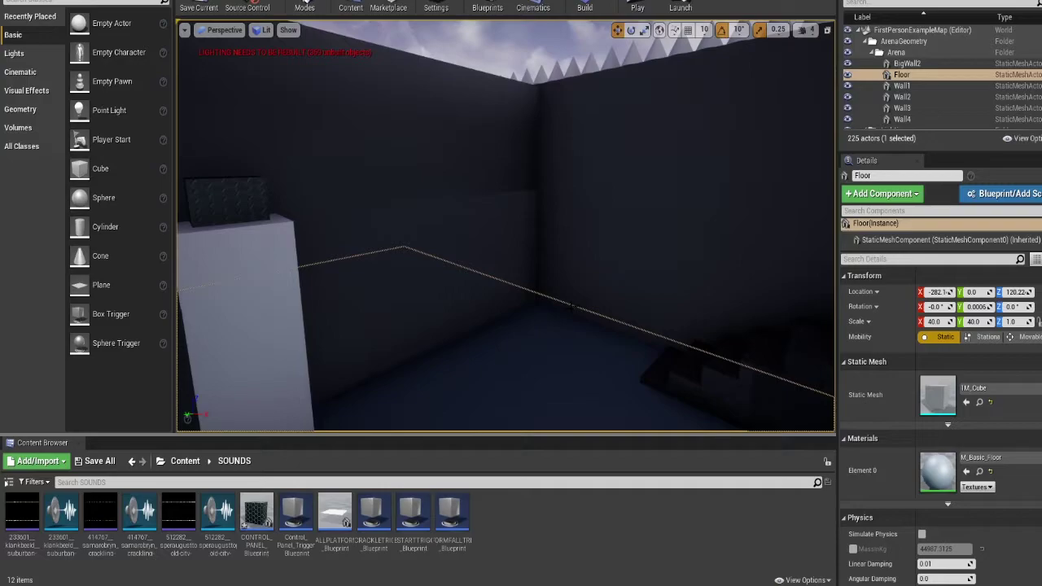
pyautogui.press('w')
pyautogui.moveTo(534, 209)
pyautogui.mouseDown(button='right')
pyautogui.moveTo(552, 199)
pyautogui.moveTo(538, 200)
pyautogui.mouseUp(button='right')
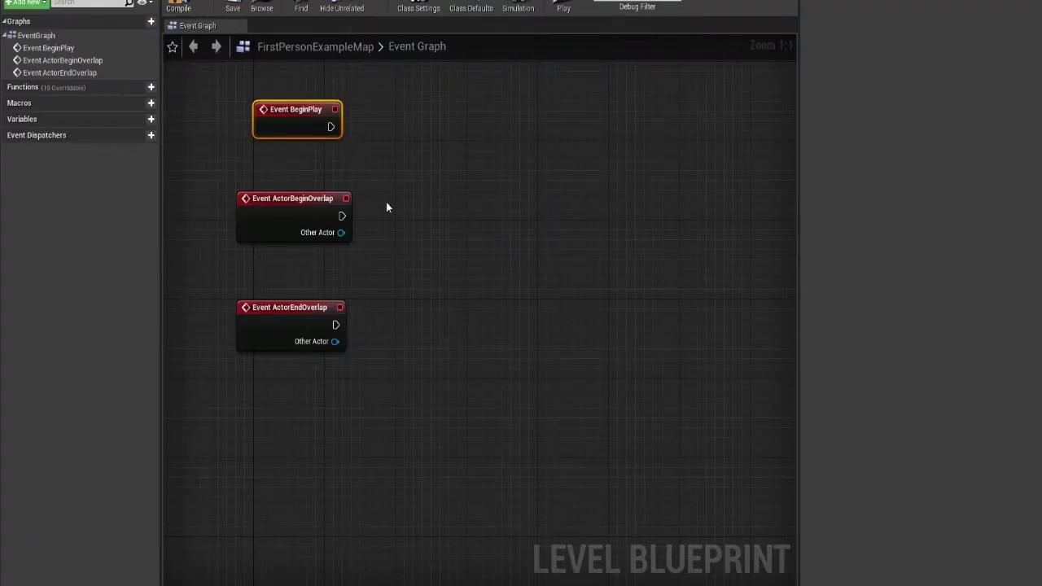
# - Rearrange the Event BeginPlay, ActorBeginOverlap and ActorEndOverlap nodes in the level blueprint's event graph to free up space
pyautogui.moveTo(387, 207); pyautogui.dragTo(453, 265, button='right')
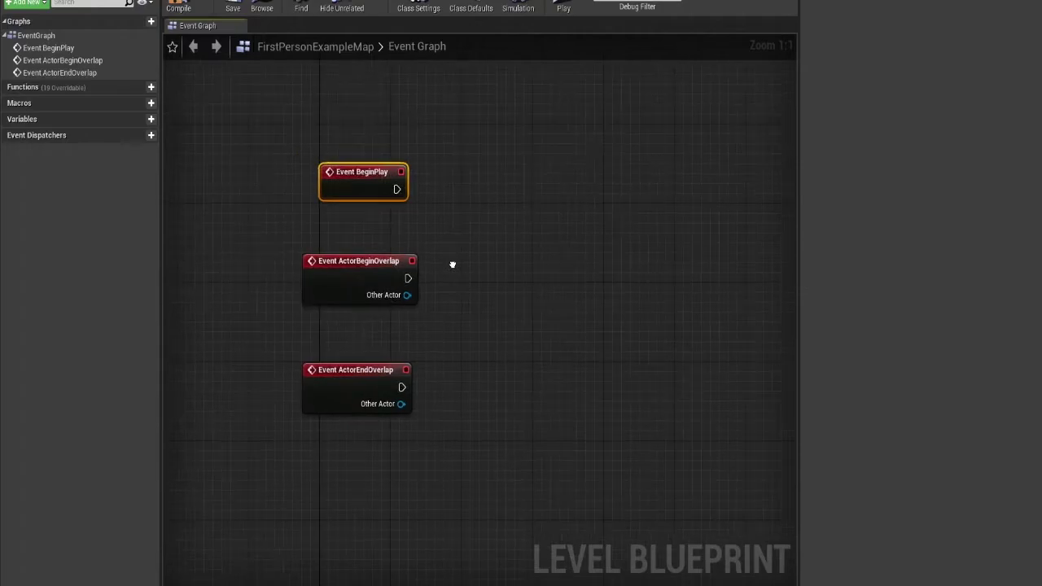
pyautogui.moveTo(435, 208); pyautogui.dragTo(293, 370)
pyautogui.moveTo(355, 279); pyautogui.dragTo(225, 540)
pyautogui.moveTo(323, 489); pyautogui.dragTo(393, 368, button='right')
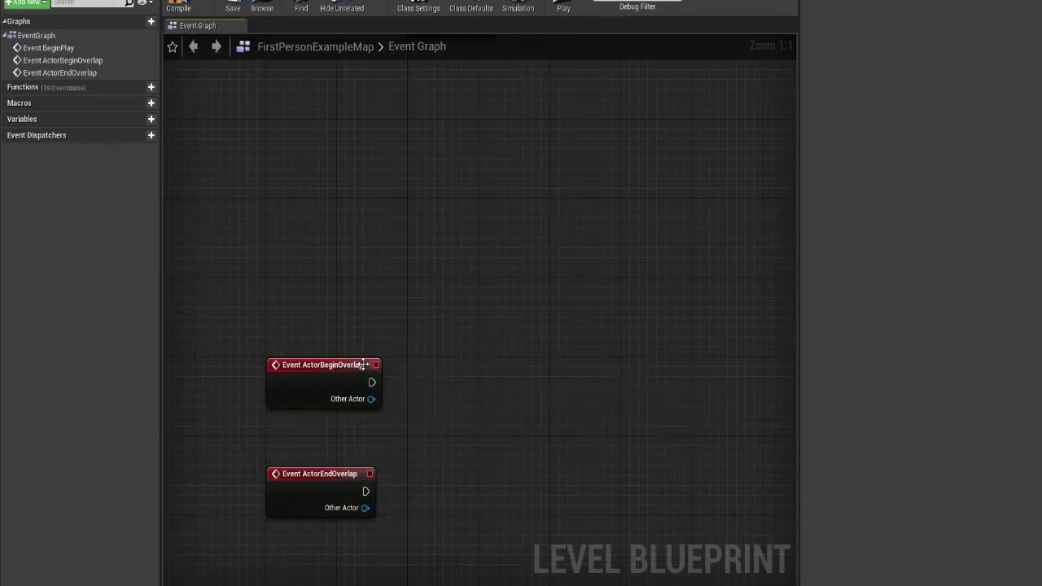
pyautogui.moveTo(367, 365); pyautogui.dragTo(357, 334)
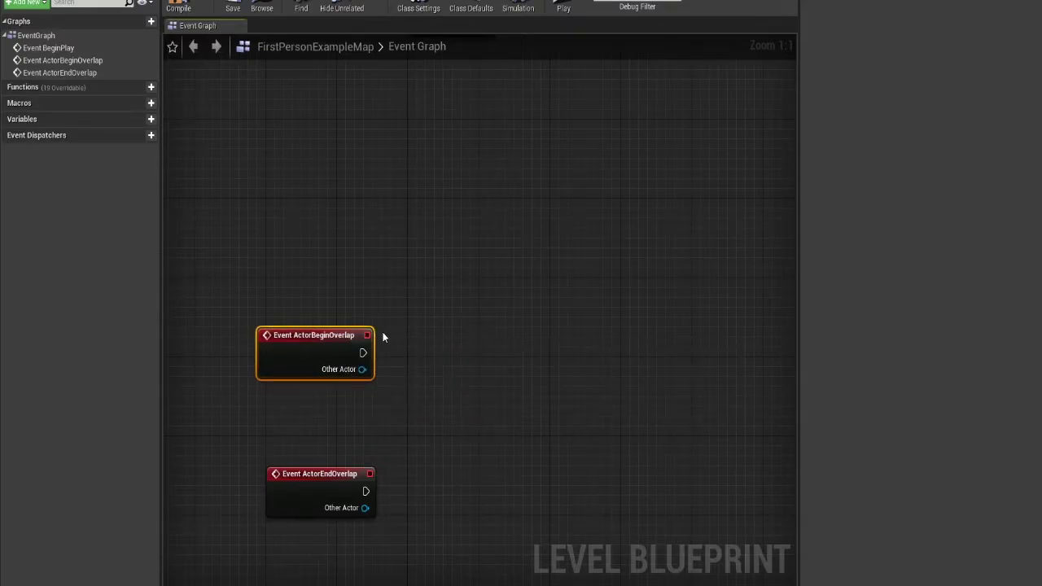
pyautogui.moveTo(317, 340); pyautogui.dragTo(326, 409)
pyautogui.click(396, 301)
pyautogui.moveTo(459, 213); pyautogui.dragTo(394, 396, button='right')
pyautogui.moveTo(406, 265); pyautogui.dragTo(356, 375, button='right')
pyautogui.moveTo(334, 311); pyautogui.dragTo(286, 290)
pyautogui.click(420, 251)
pyautogui.moveTo(423, 249); pyautogui.dragTo(351, 317, button='right')
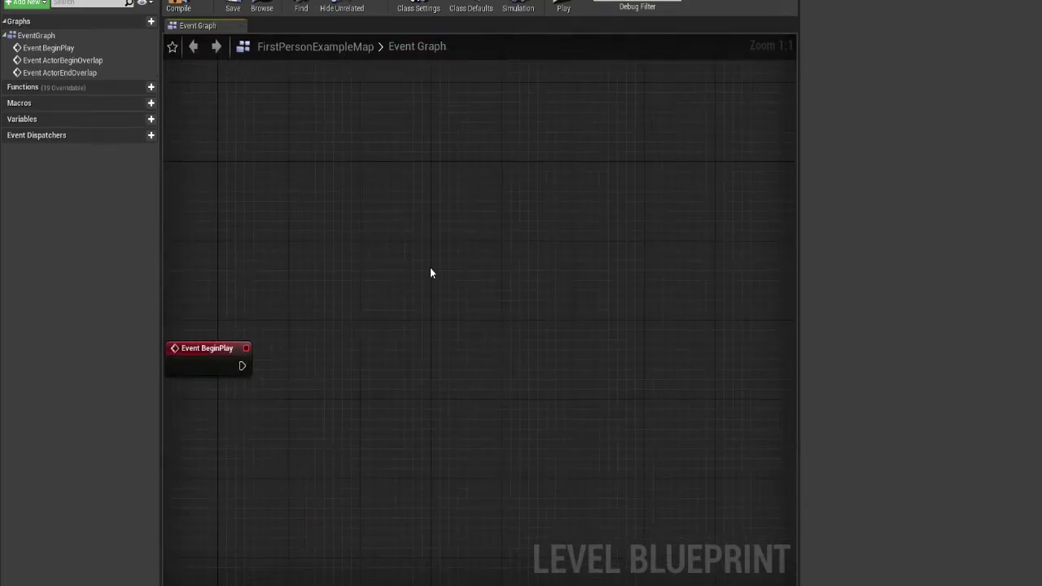
pyautogui.rightClick(438, 278)
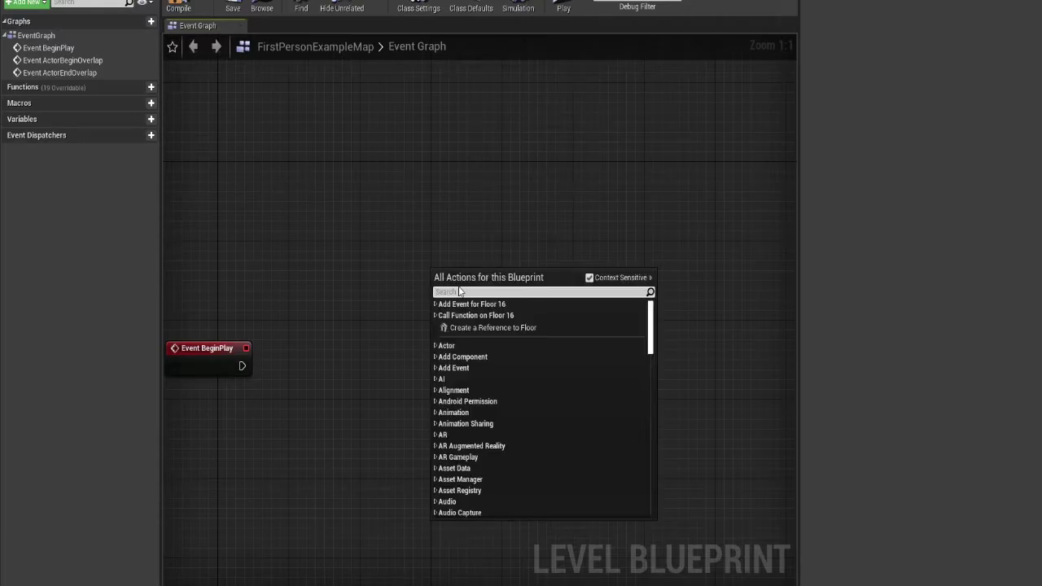
pyautogui.click(374, 118)
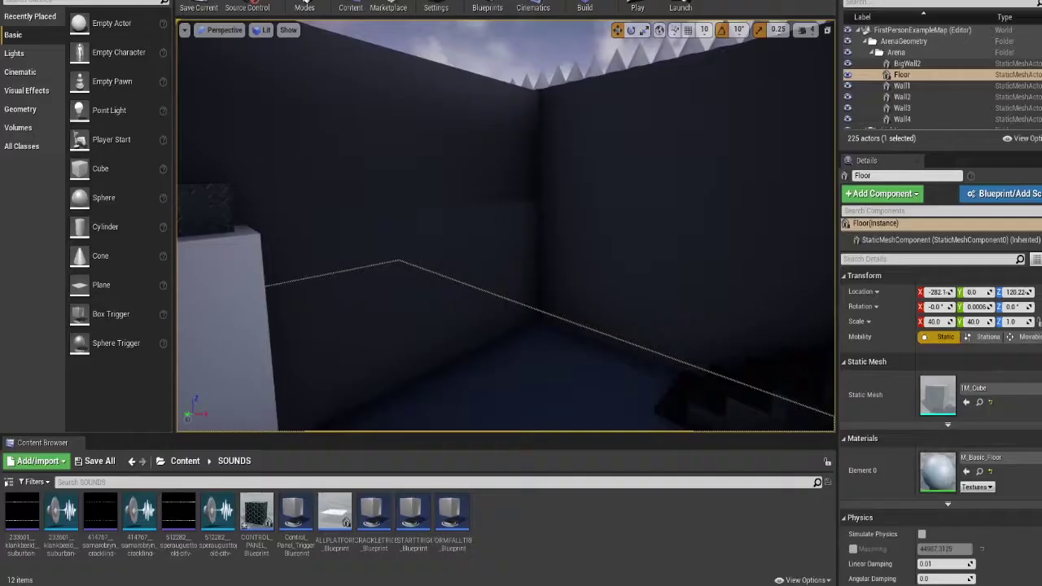
# - Place a cube on the floor beside the wall near the dark corner and shift it along the X axis
pyautogui.moveTo(488, 203); pyautogui.dragTo(542, 232, button='right')
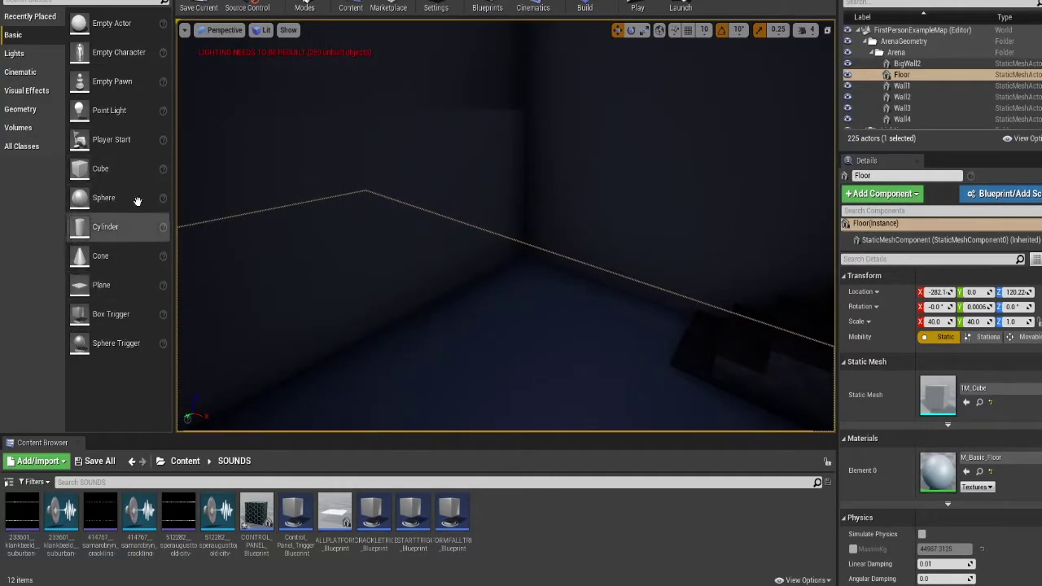
pyautogui.moveTo(93, 168); pyautogui.dragTo(411, 278)
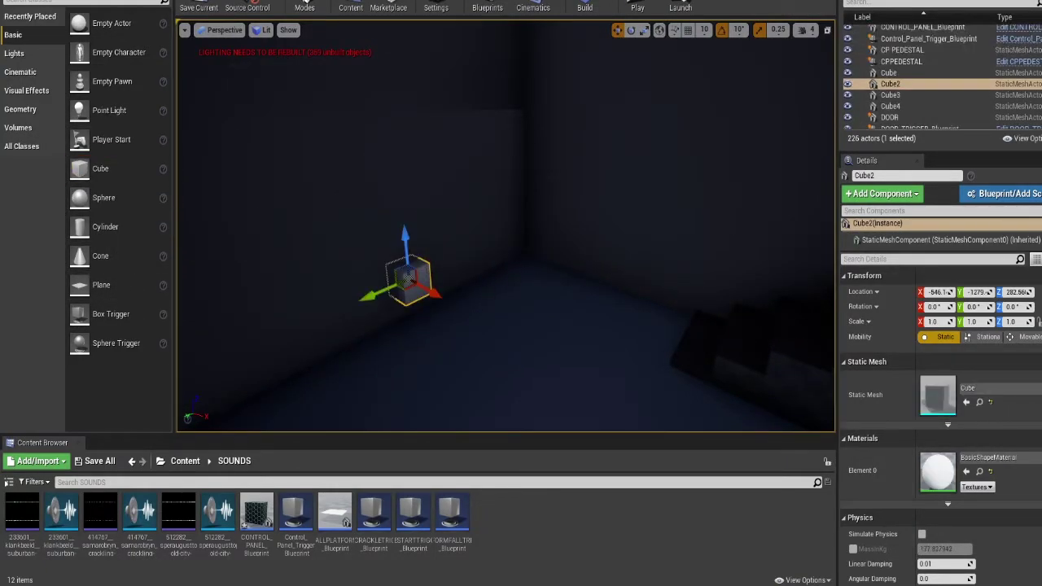
pyautogui.moveTo(438, 296); pyautogui.dragTo(519, 337)
# - Scale the cube into a flat platform of 1.5 in X, 2.5 in Y and -0.25 in Z
pyautogui.press('r')
pyautogui.moveTo(436, 330); pyautogui.dragTo(401, 347)
pyautogui.moveTo(490, 326); pyautogui.dragTo(500, 330)
pyautogui.moveTo(463, 275)
pyautogui.mouseDown()
pyautogui.moveTo(463, 298)
pyautogui.moveTo(463, 287)
pyautogui.mouseUp()
pyautogui.moveTo(468, 327); pyautogui.dragTo(537, 355, button='right')
pyautogui.moveTo(504, 197); pyautogui.dragTo(504, 230)
pyautogui.moveTo(502, 215); pyautogui.dragTo(575, 263, button='right')
# - Move the flattened cube along X and down to the floor, to a height of about 186.7 in Z
pyautogui.press('w')
pyautogui.moveTo(583, 261); pyautogui.dragTo(511, 239)
pyautogui.moveTo(489, 189); pyautogui.dragTo(500, 229)
pyautogui.moveTo(500, 230)
pyautogui.mouseDown(button='right')
pyautogui.moveTo(515, 122)
pyautogui.moveTo(502, 228)
pyautogui.moveTo(571, 231)
pyautogui.moveTo(554, 203)
pyautogui.moveTo(724, 209)
pyautogui.moveTo(484, 243)
pyautogui.mouseUp(button='right')
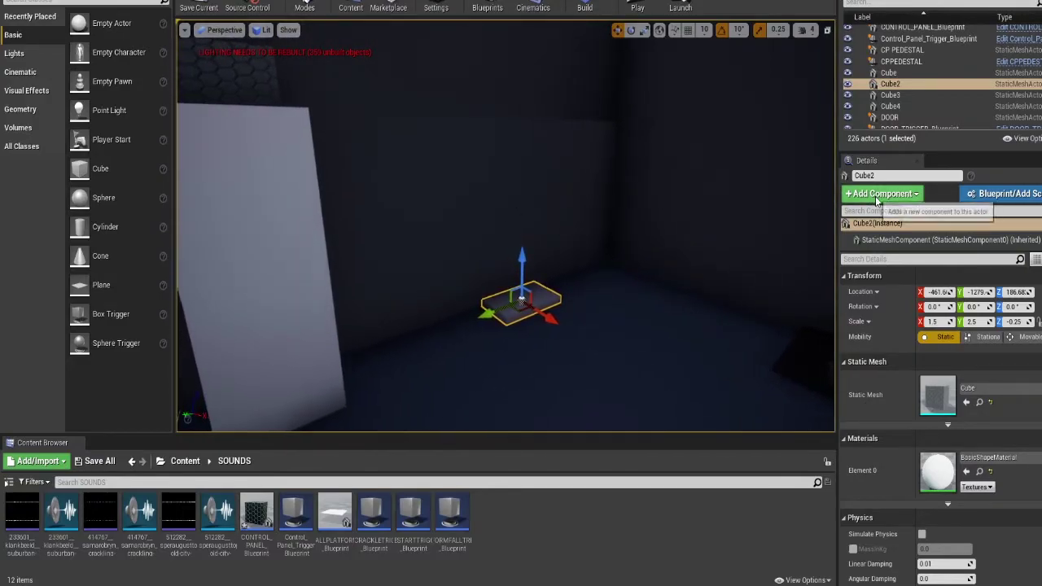
# - Rename the flattened cube to Elevator
pyautogui.click(876, 176)
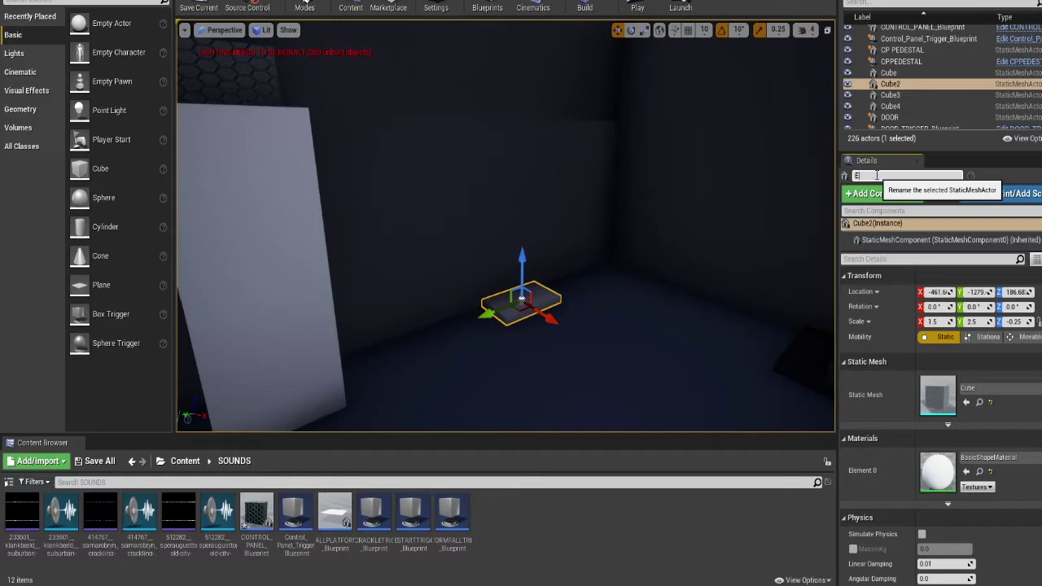
pyautogui.write('Elevator')
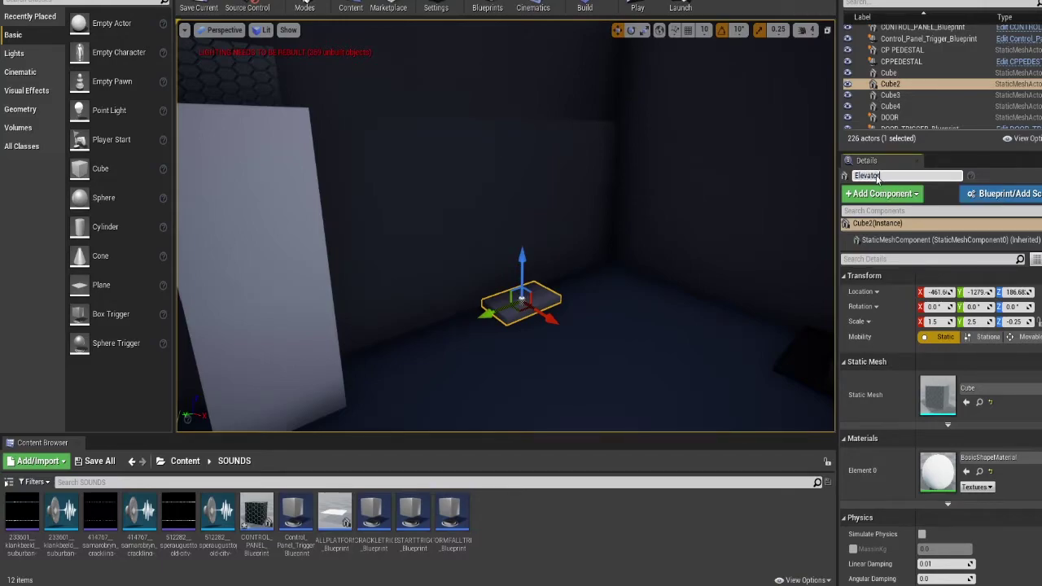
pyautogui.press('Return')
pyautogui.moveTo(603, 306); pyautogui.dragTo(591, 312, button='right')
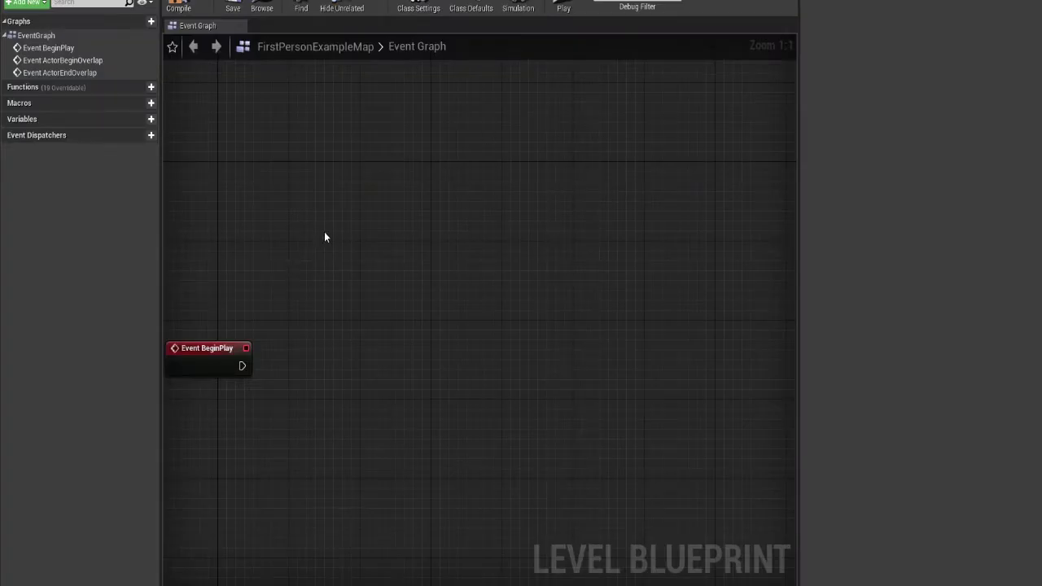
# - Search the level blueprint's actions for "elevator" with context sensitivity turned off
pyautogui.rightClick(325, 235)
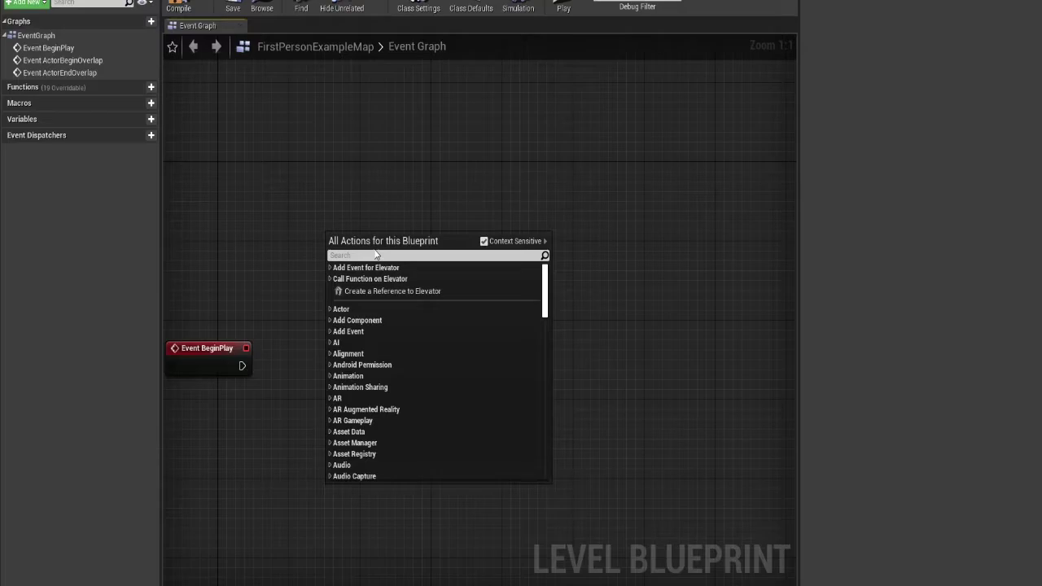
pyautogui.click(485, 241)
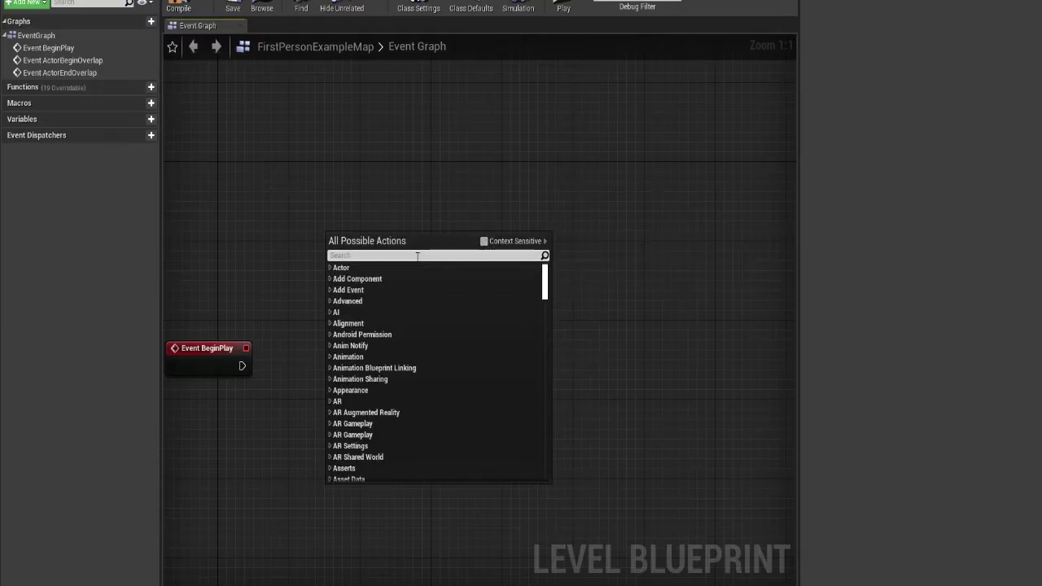
pyautogui.write('eleve')
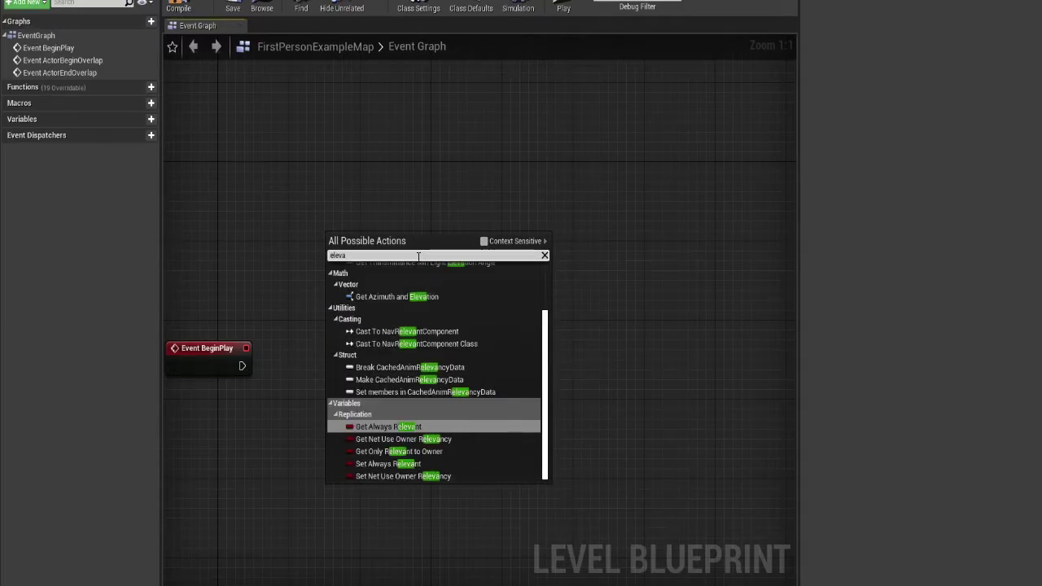
pyautogui.press('BackSpace')
pyautogui.write('ator')
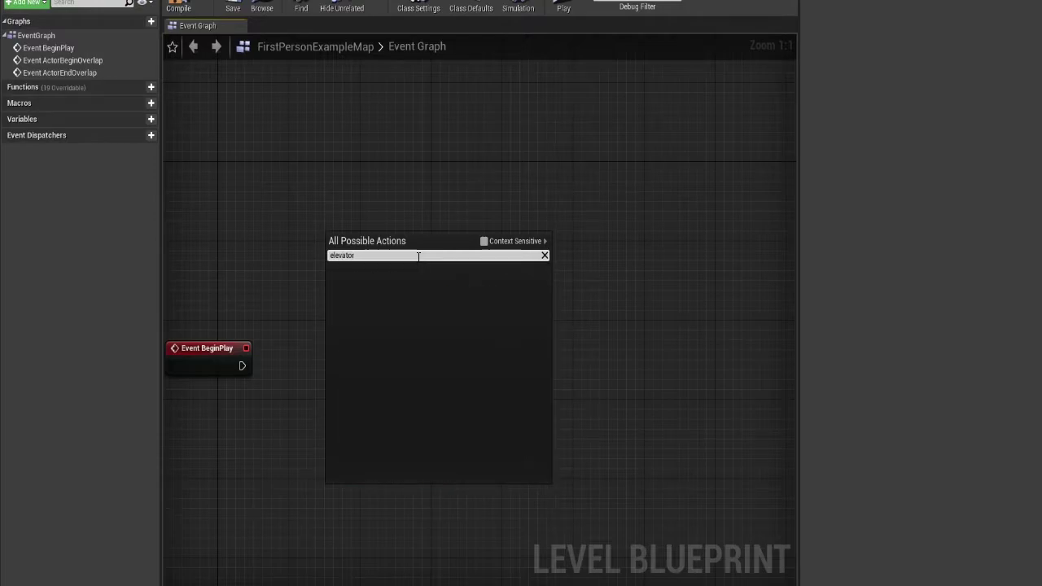
pyautogui.press('BackSpace')
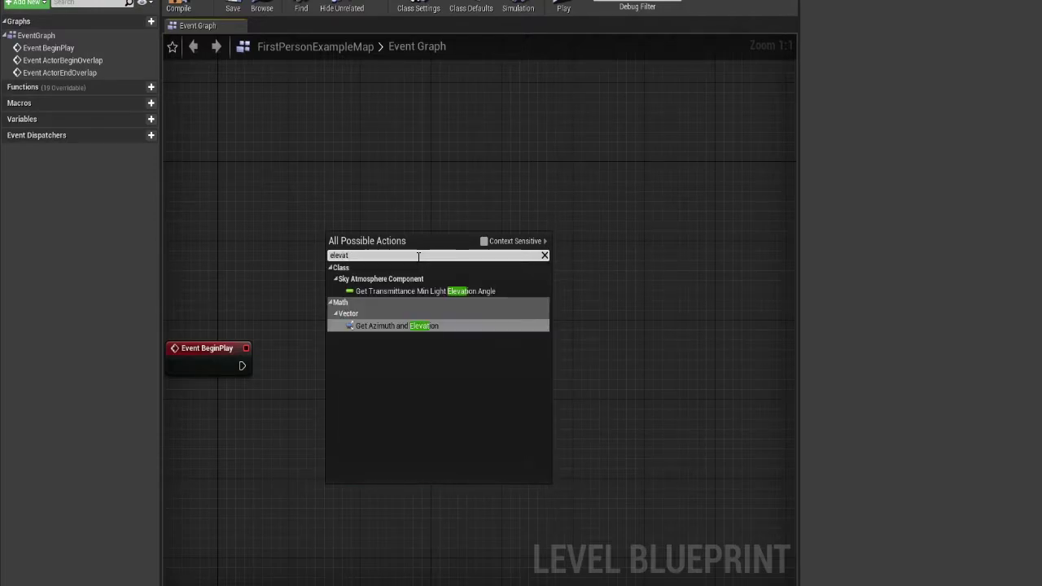
pyautogui.press('BackSpace')
pyautogui.press('BackSpace')
pyautogui.press('BackSpace')
pyautogui.press('BackSpace')
pyautogui.press('BackSpace')
pyautogui.press('BackSpace')
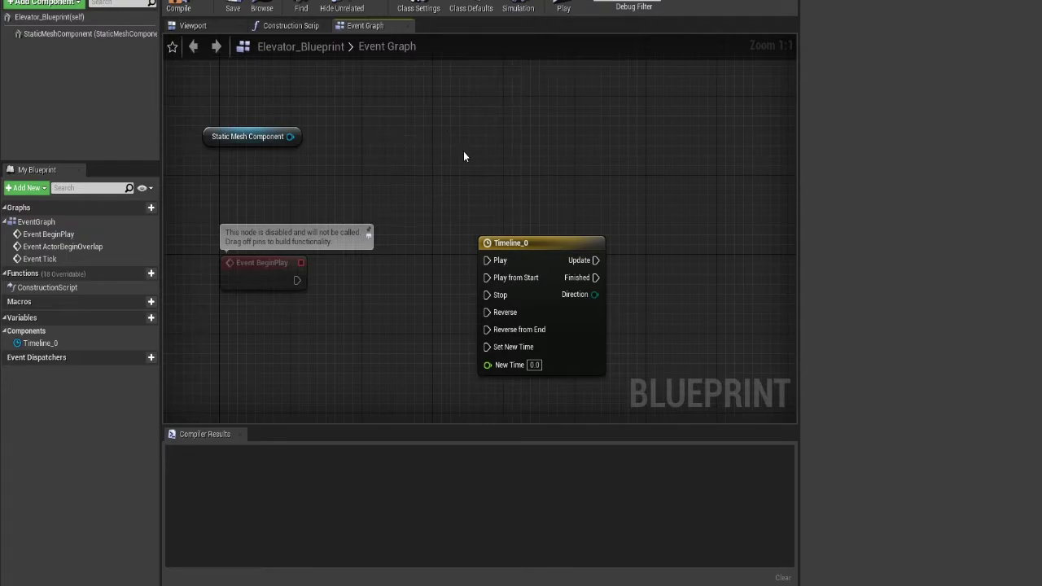
# - Reposition the Timeline_0 and Static Mesh Component nodes in the Elevator_Blueprint event graph
pyautogui.moveTo(569, 241); pyautogui.dragTo(545, 242)
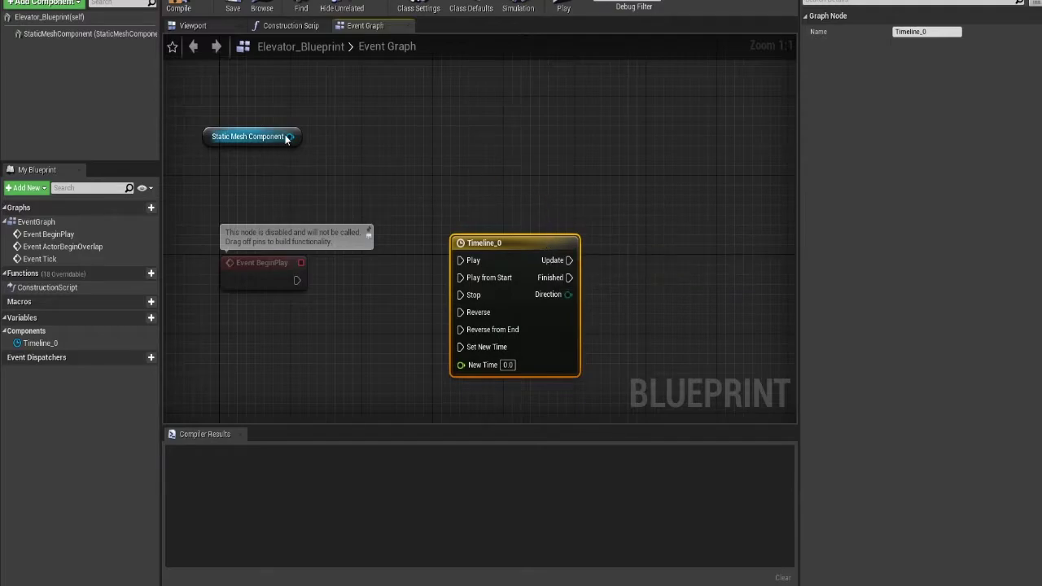
pyautogui.moveTo(293, 133); pyautogui.dragTo(321, 116)
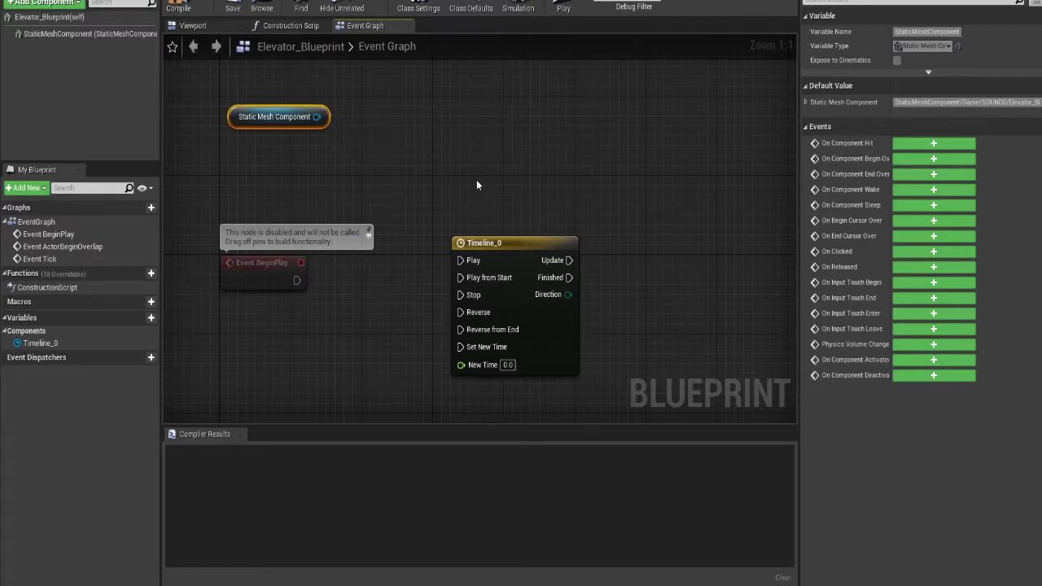
pyautogui.moveTo(513, 250); pyautogui.dragTo(496, 218)
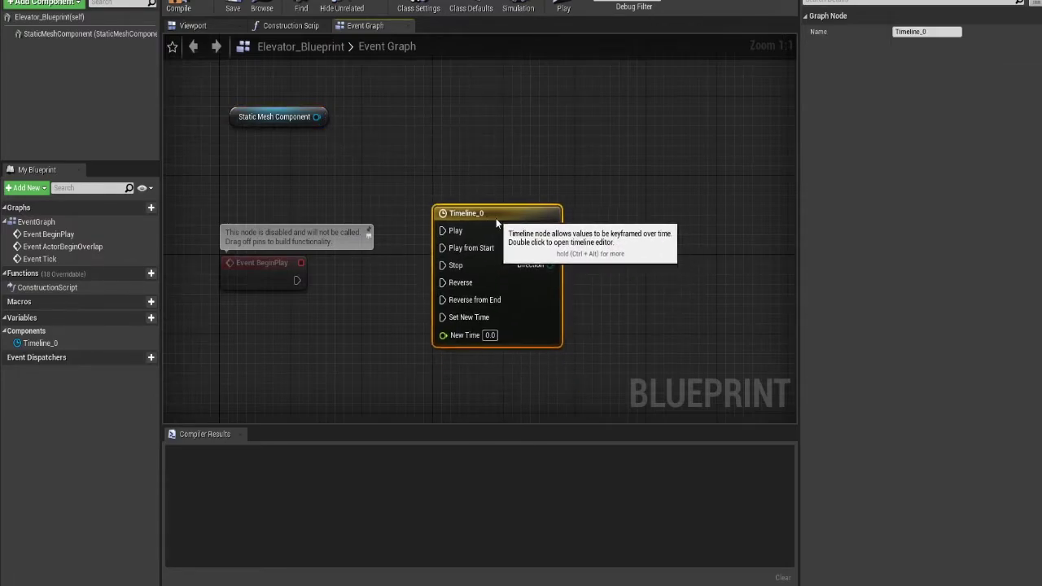
# - Add a second timeline node to the Elevator_Blueprint event graph and delete it again
pyautogui.rightClick(693, 191)
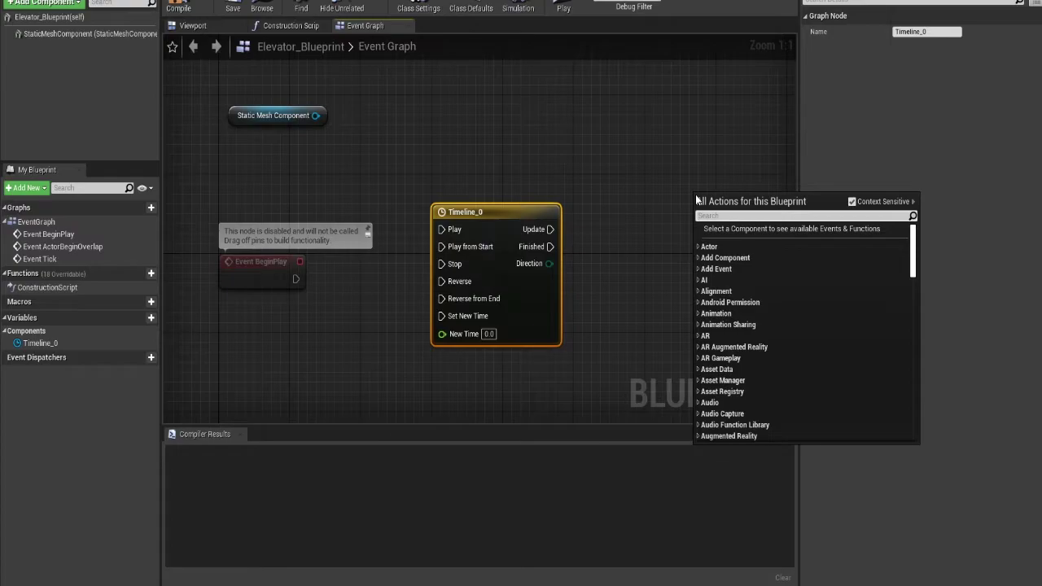
pyautogui.write('timeline')
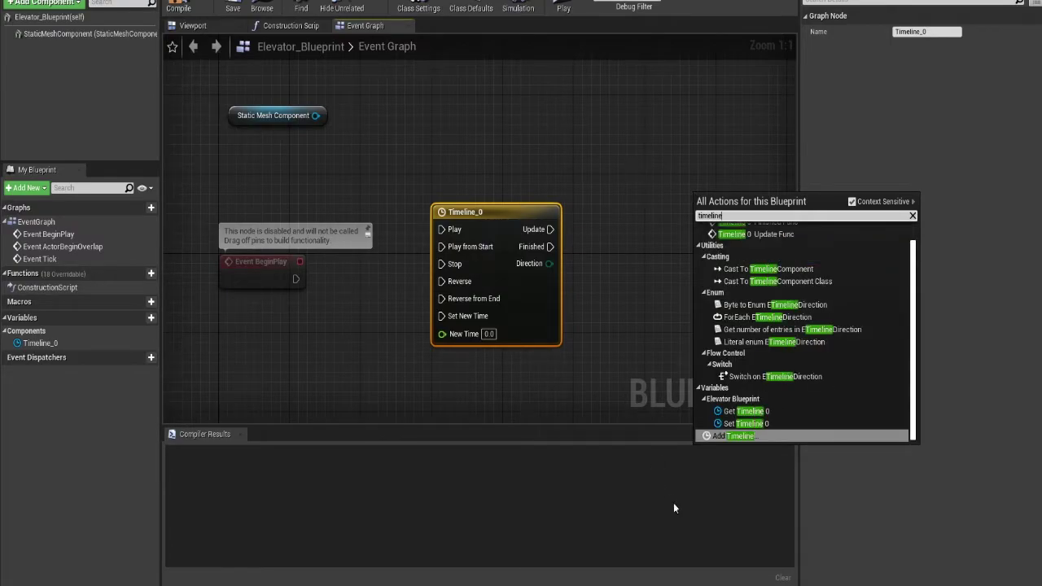
pyautogui.click(716, 438)
pyautogui.moveTo(218, 252); pyautogui.dragTo(662, 203)
pyautogui.click(747, 176)
pyautogui.click(721, 202)
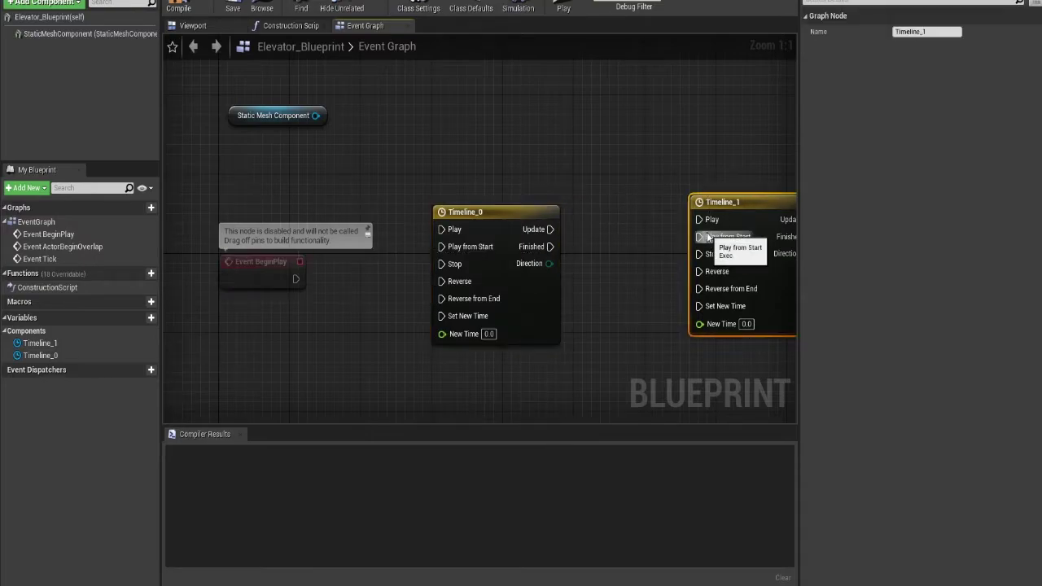
pyautogui.press('Delete')
# - Move the Timeline_0 node slightly farther from the Event BeginPlay node
pyautogui.click(505, 224)
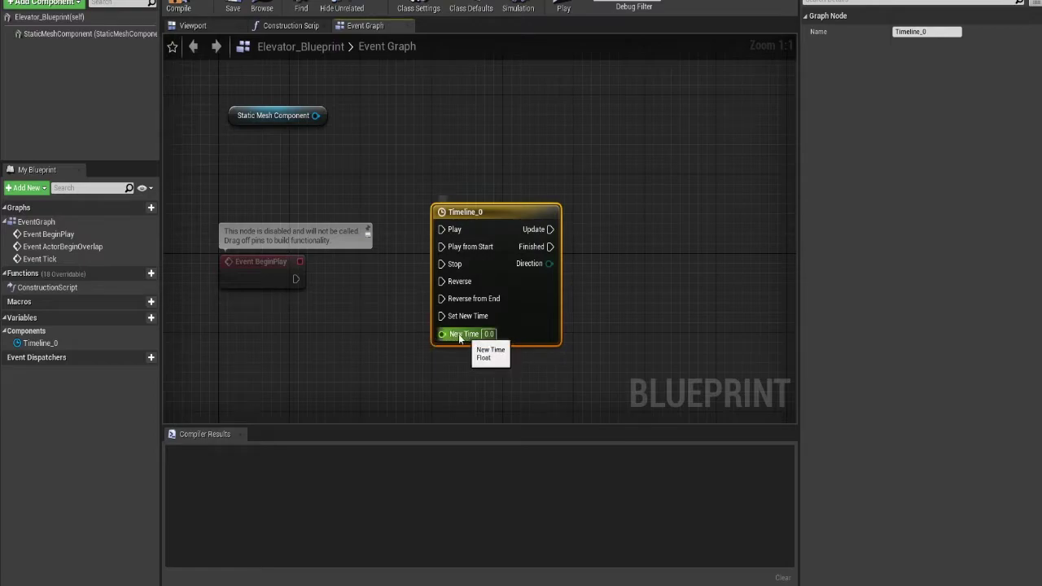
pyautogui.moveTo(465, 214); pyautogui.dragTo(484, 203)
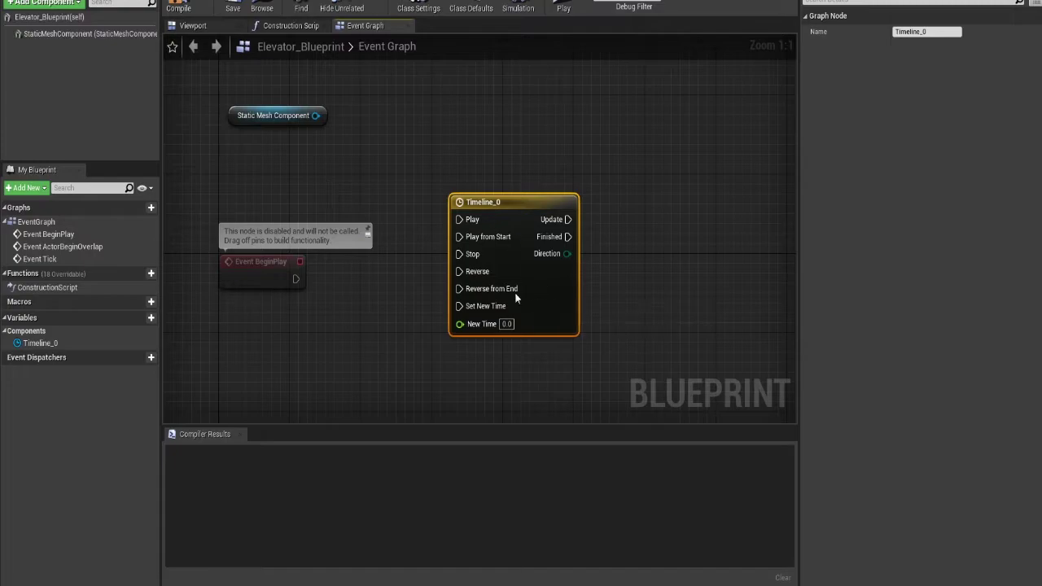
pyautogui.rightClick(539, 282)
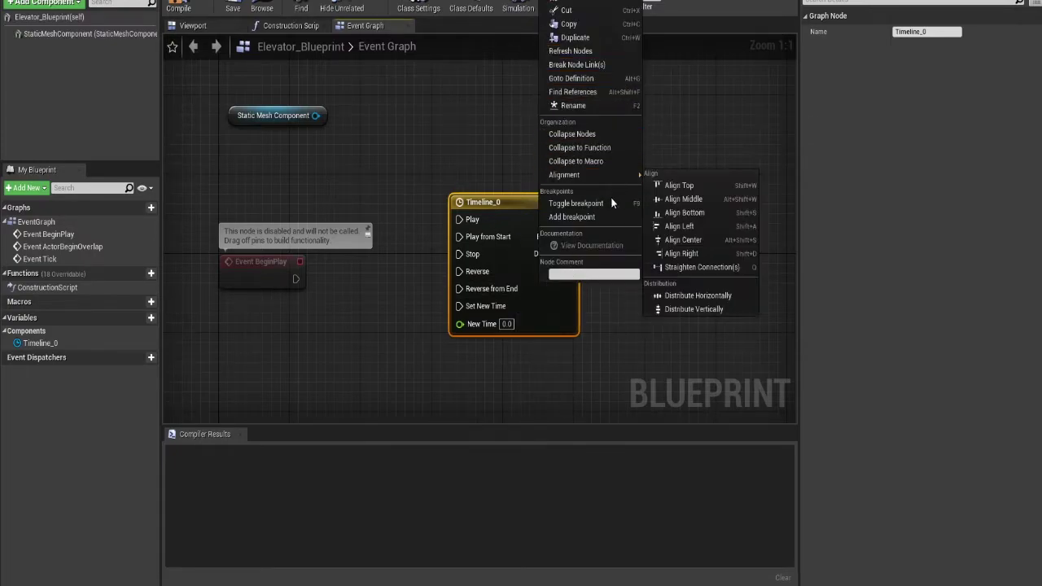
pyautogui.click(713, 163)
pyautogui.rightClick(469, 325)
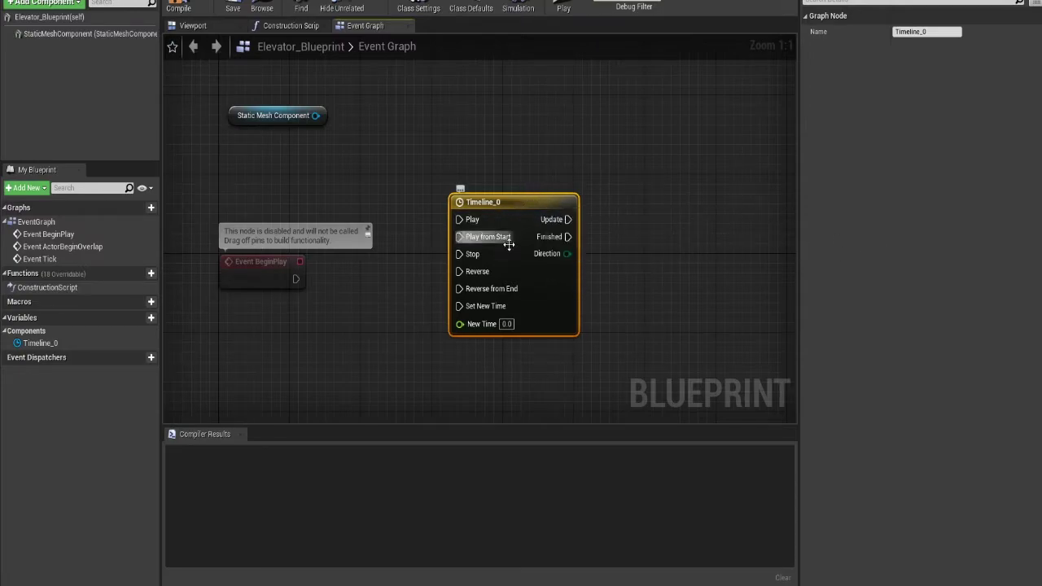
# - Add a GetWorldLocation node for StaticMeshComponent and place it with its component reference above the timeline
pyautogui.moveTo(432, 142); pyautogui.dragTo(397, 190, button='right')
pyautogui.rightClick(607, 162)
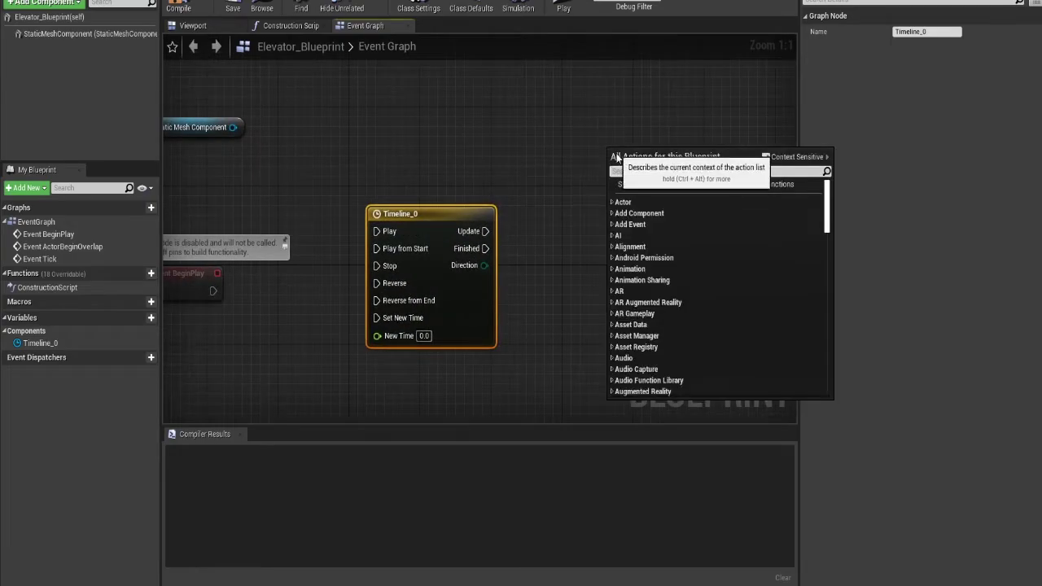
pyautogui.write('getworld')
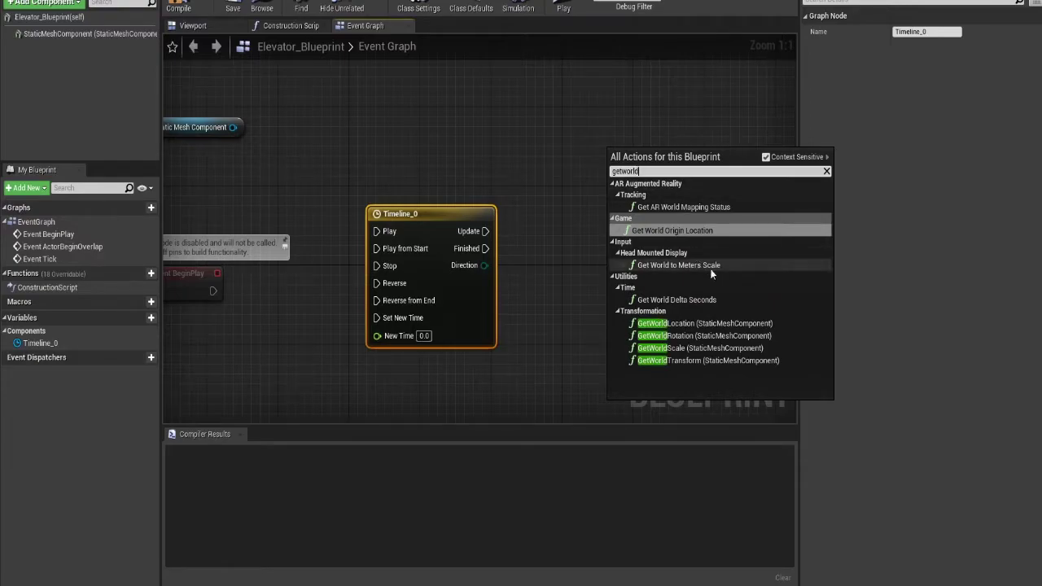
pyautogui.press('Escape')
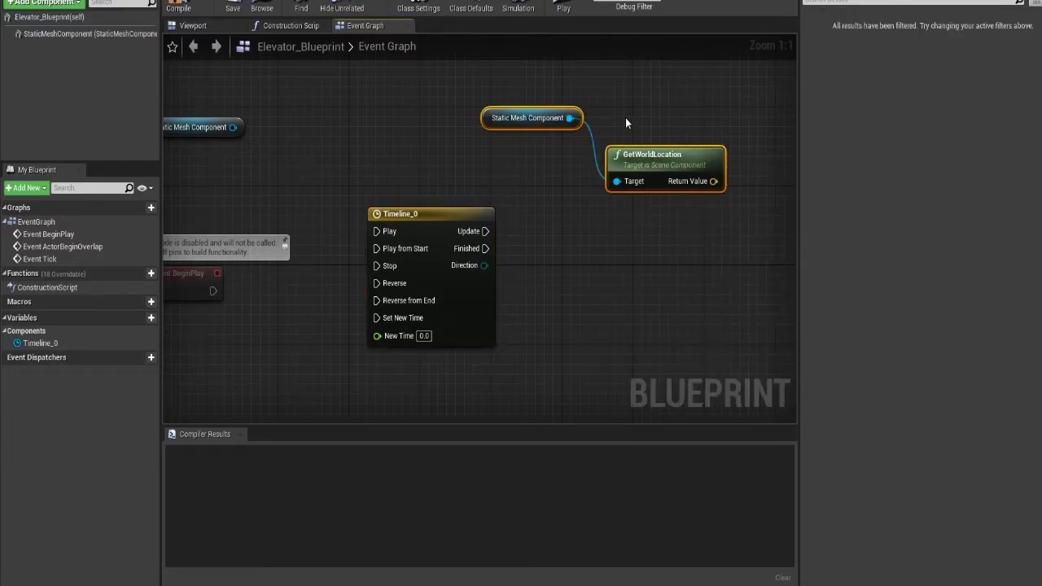
pyautogui.moveTo(694, 158); pyautogui.dragTo(577, 134)
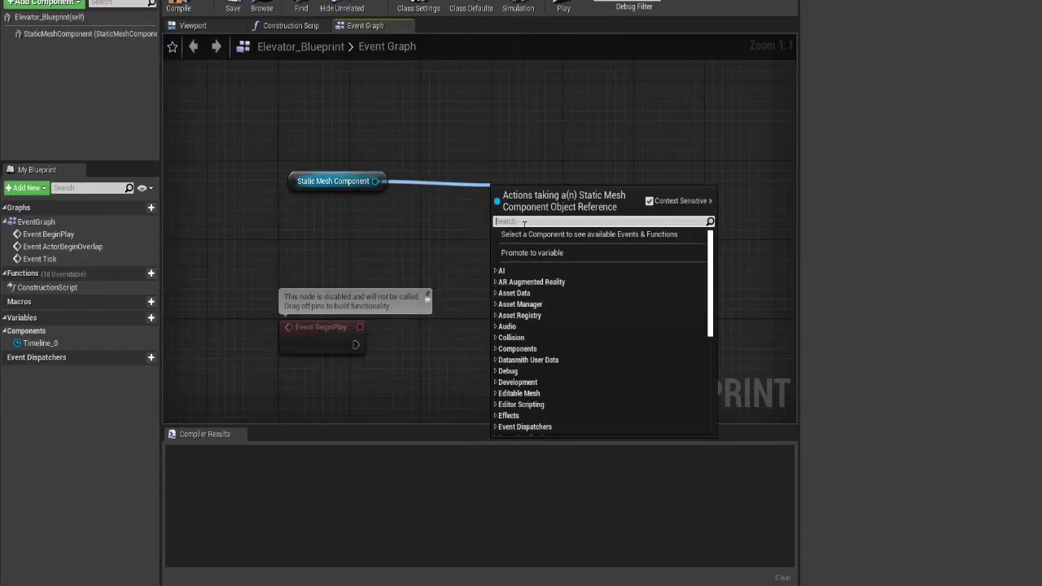
# - Add a SetWorldLocation node targeting the Static Mesh Component and place it above Timeline_0
pyautogui.write('setworld')
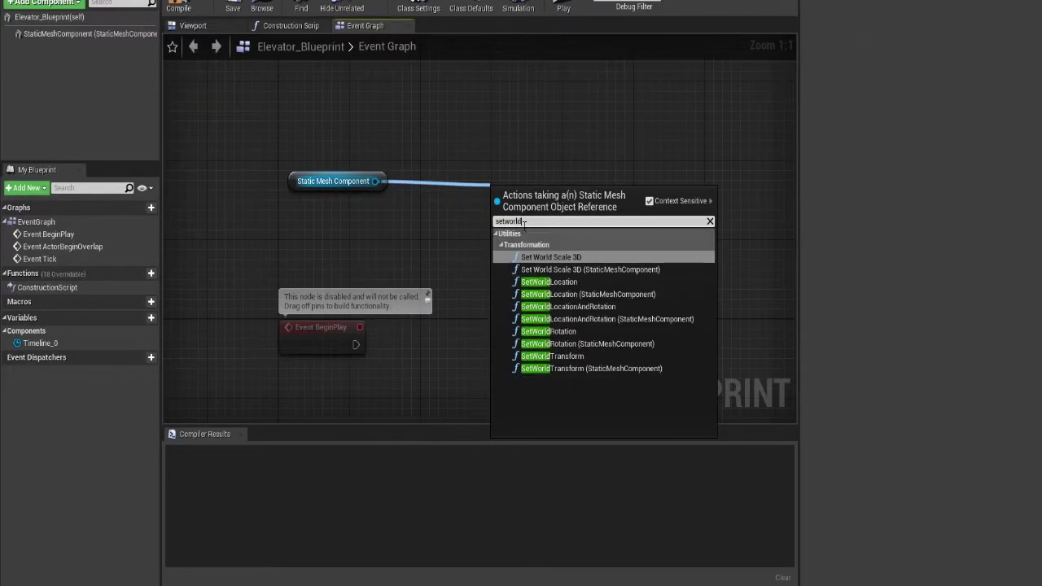
pyautogui.write('lo')
pyautogui.click(554, 258)
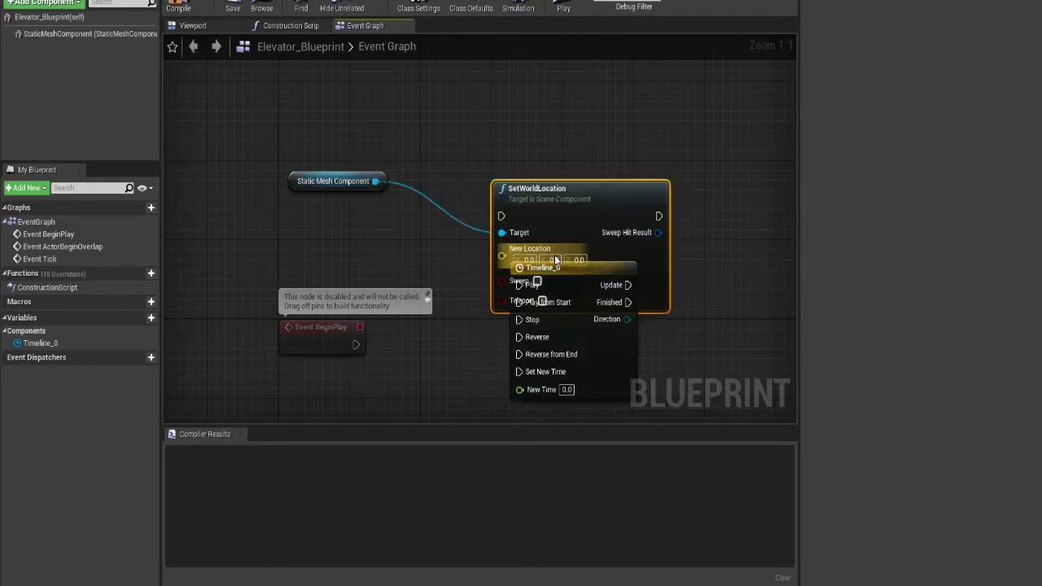
pyautogui.moveTo(585, 214); pyautogui.dragTo(588, 110)
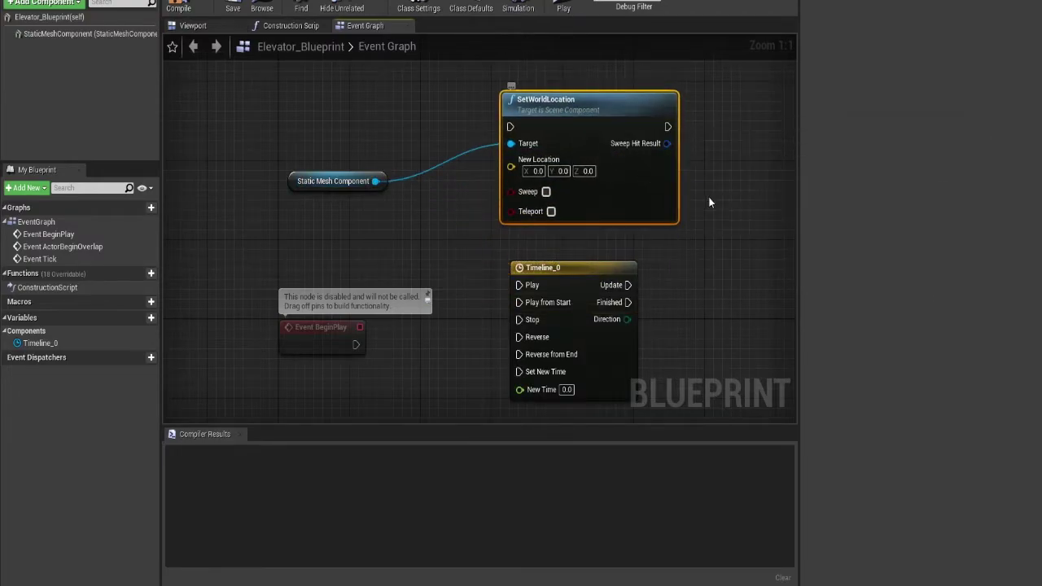
# - Spread out the Static Mesh Component, SetWorldLocation and Timeline_0 nodes, with the timeline below SetWorldLocation
pyautogui.moveTo(300, 175); pyautogui.dragTo(324, 136)
pyautogui.moveTo(617, 203); pyautogui.dragTo(531, 109, button='right')
pyautogui.moveTo(491, 185); pyautogui.dragTo(464, 238)
pyautogui.click(594, 50)
pyautogui.moveTo(586, 37); pyautogui.dragTo(632, 137, button='right')
pyautogui.click(561, 121)
pyautogui.moveTo(561, 120); pyautogui.dragTo(545, 210)
pyautogui.click(645, 337)
pyautogui.moveTo(627, 342); pyautogui.dragTo(610, 221, button='right')
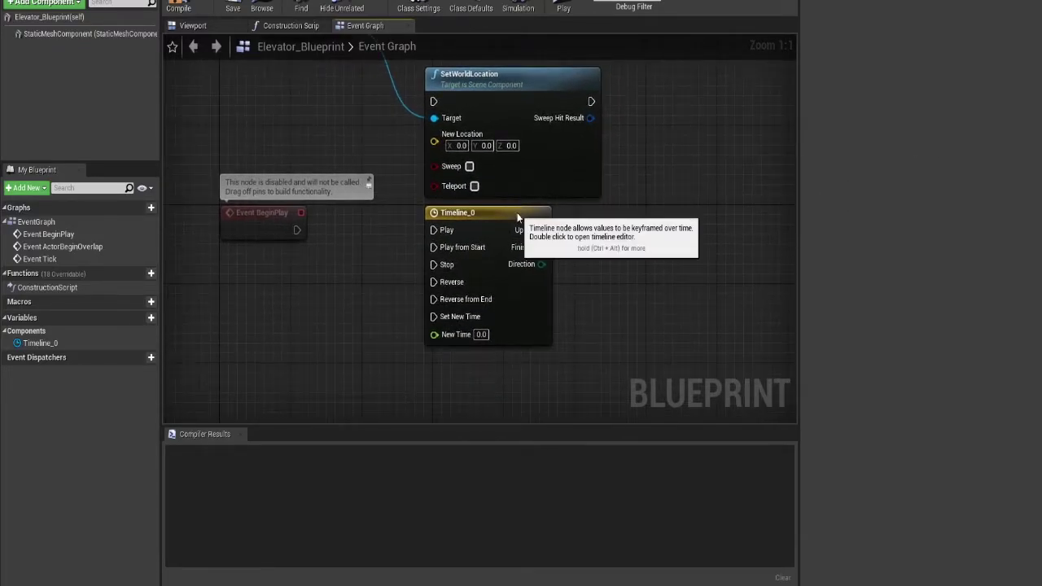
pyautogui.moveTo(531, 215); pyautogui.dragTo(531, 311)
pyautogui.moveTo(531, 113); pyautogui.dragTo(585, 158)
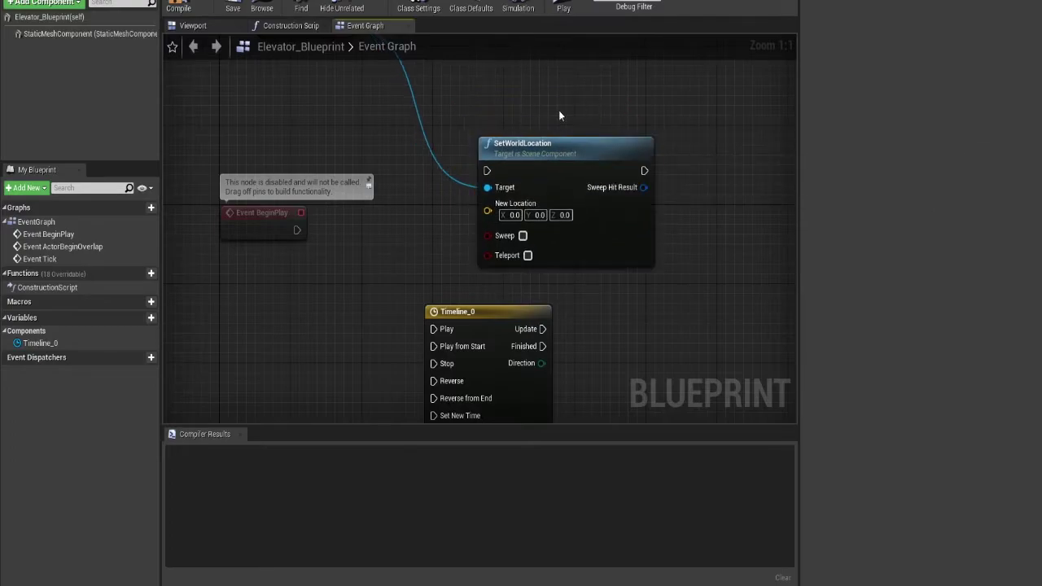
pyautogui.moveTo(575, 112); pyautogui.dragTo(546, 240, button='right')
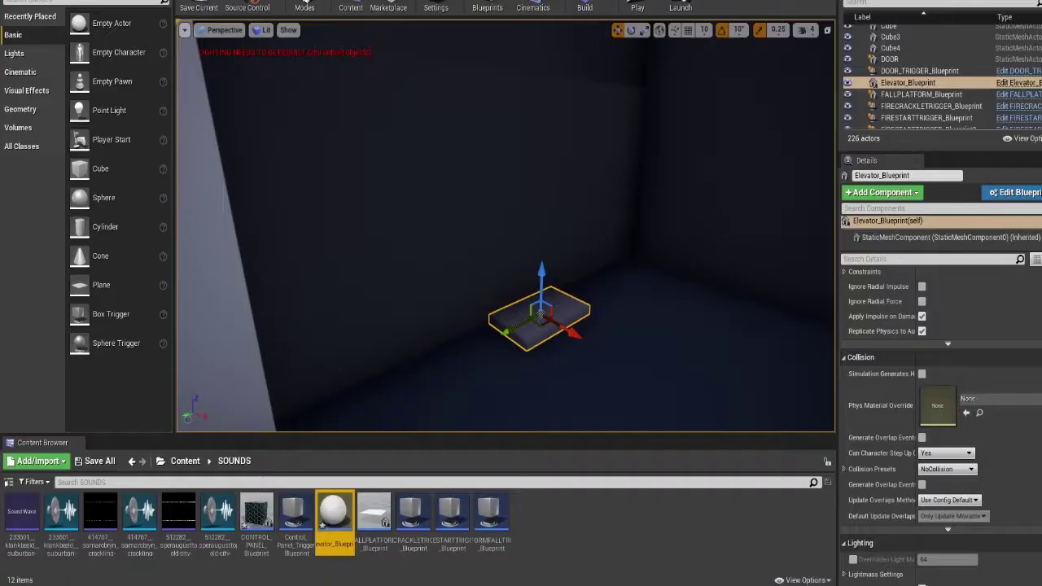
# - Try moving the elevator platform in the level to about X -420 and Y -1140, and undo both moves
pyautogui.moveTo(617, 310)
pyautogui.mouseDown(button='right')
pyautogui.moveTo(580, 374)
pyautogui.moveTo(619, 306)
pyautogui.moveTo(769, 301)
pyautogui.moveTo(612, 305)
pyautogui.mouseUp(button='right')
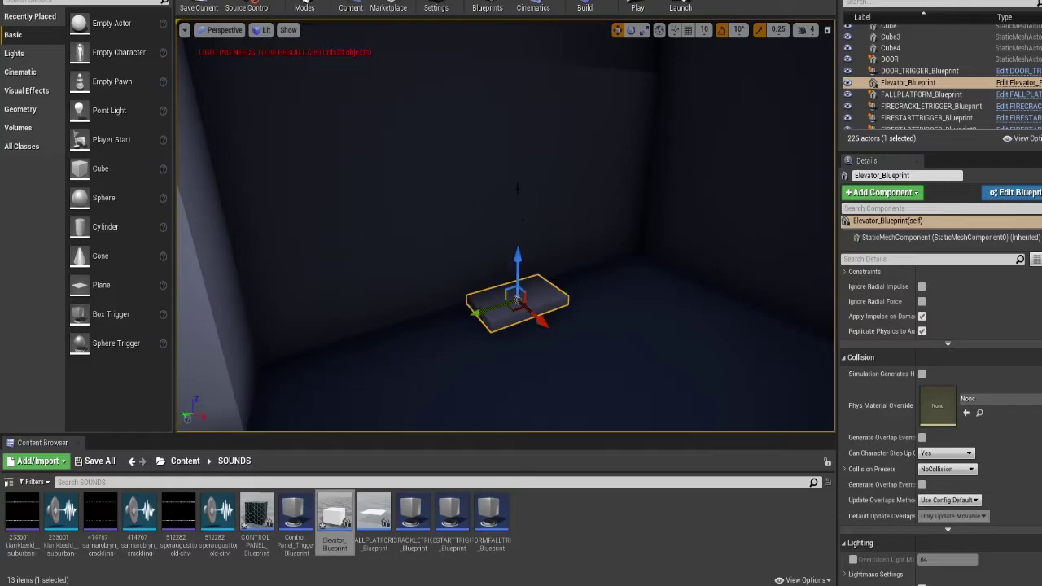
pyautogui.moveTo(522, 215); pyautogui.dragTo(496, 97, button='right')
pyautogui.moveTo(456, 58); pyautogui.dragTo(487, 172, button='right')
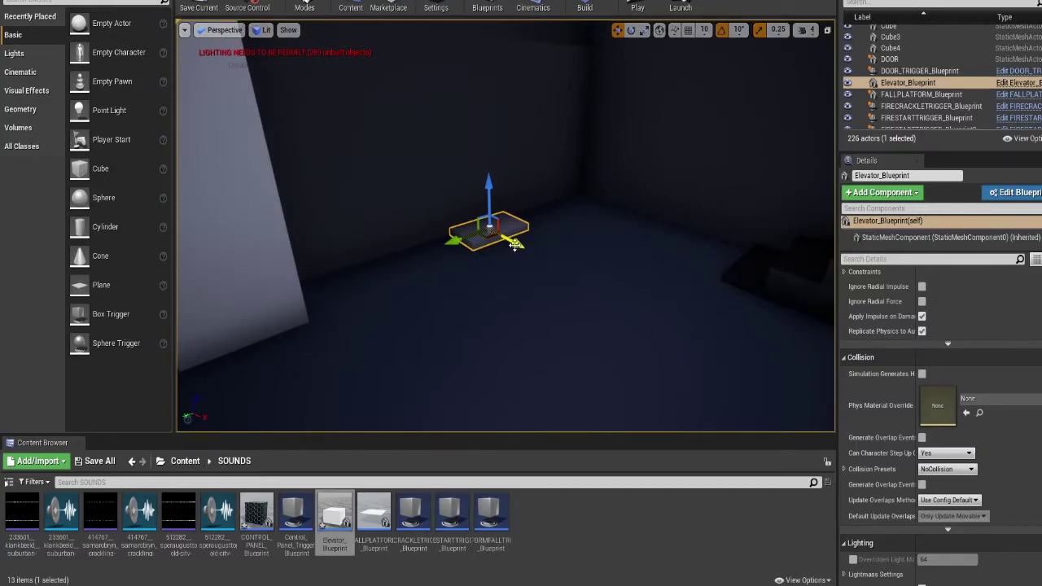
pyautogui.scroll(5, 977, 302)
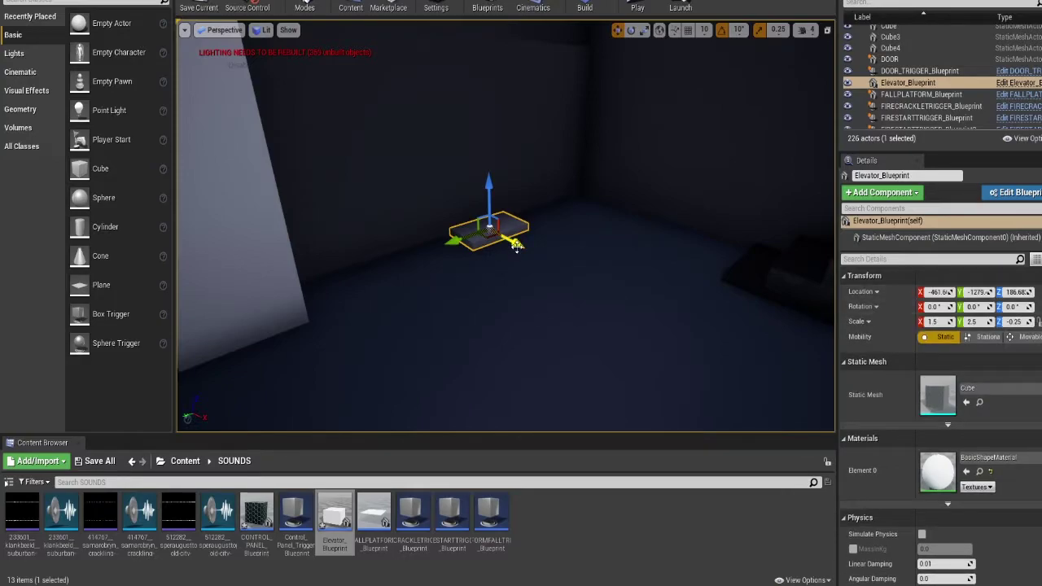
pyautogui.moveTo(516, 246); pyautogui.dragTo(526, 253)
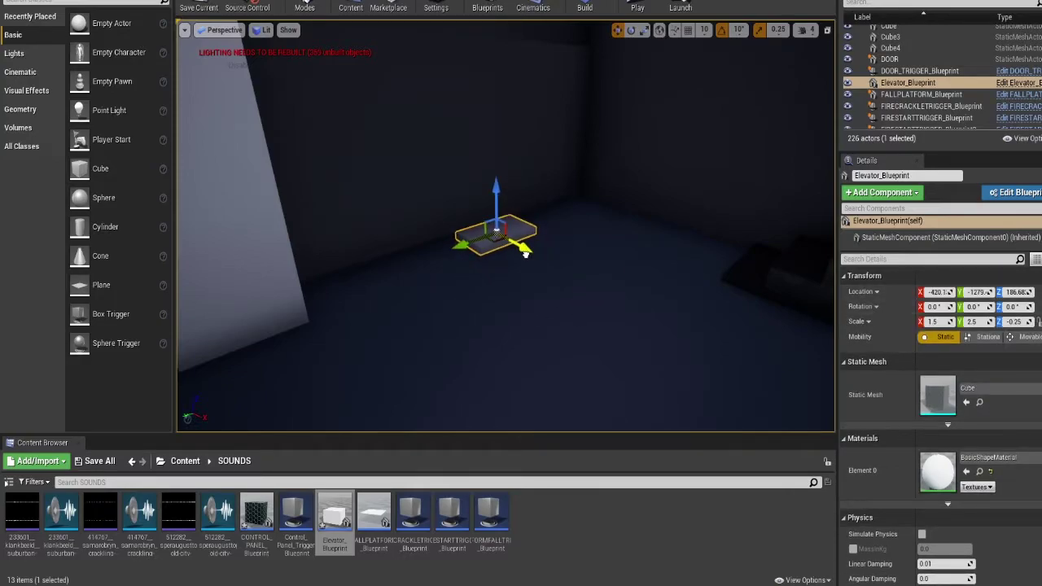
pyautogui.moveTo(459, 250); pyautogui.dragTo(419, 258)
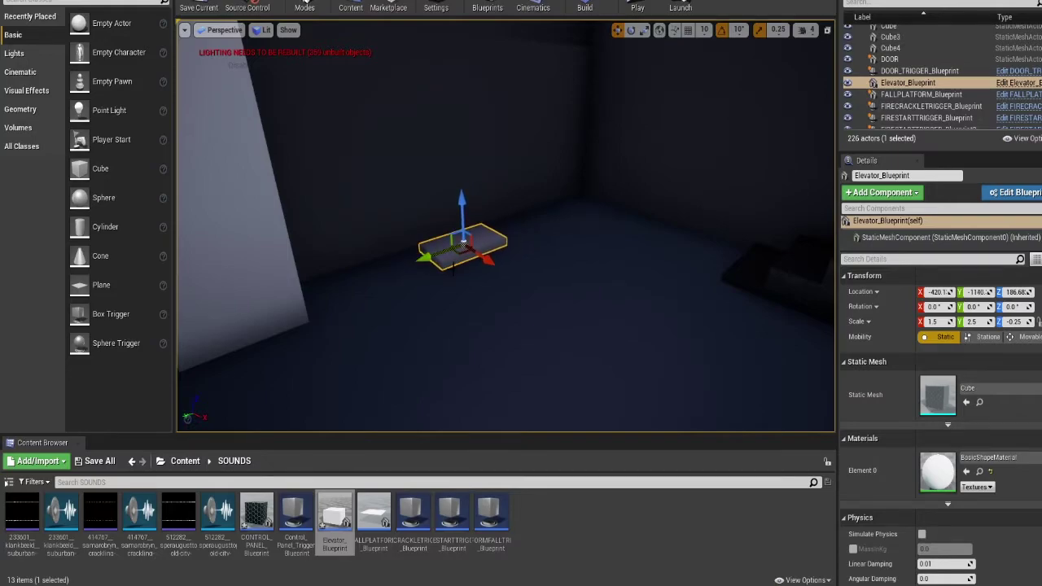
pyautogui.hotkey('ctrl', 'z')
pyautogui.hotkey('ctrl', 'z')
pyautogui.moveTo(595, 261)
pyautogui.mouseDown(button='right')
pyautogui.moveTo(575, 167)
pyautogui.moveTo(579, 256)
pyautogui.mouseUp(button='right')
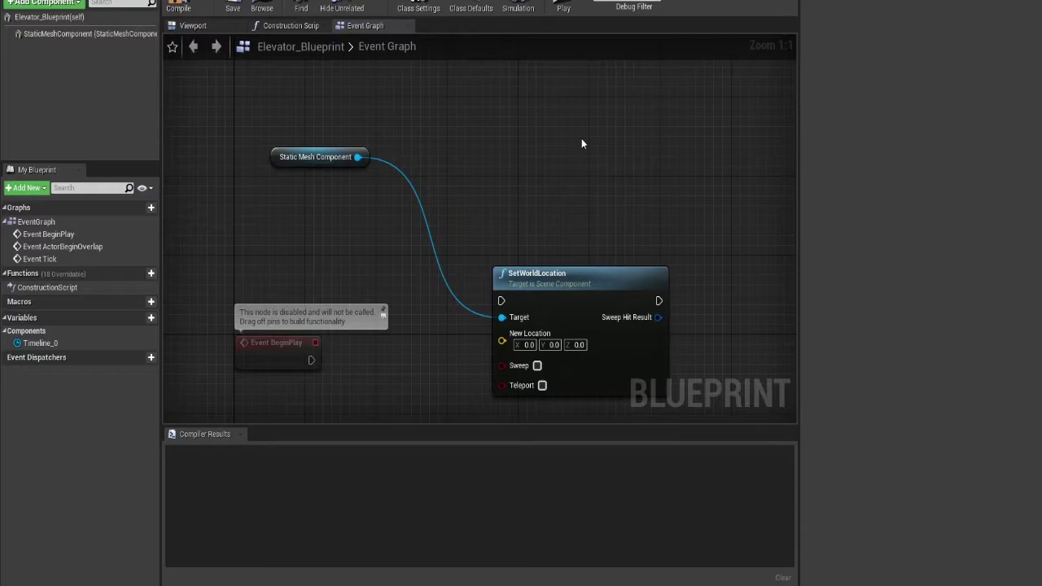
# - Add a GetWorldLocation node from the Static Mesh Component reference and place it above SetWorldLocation
pyautogui.moveTo(360, 158); pyautogui.dragTo(513, 148)
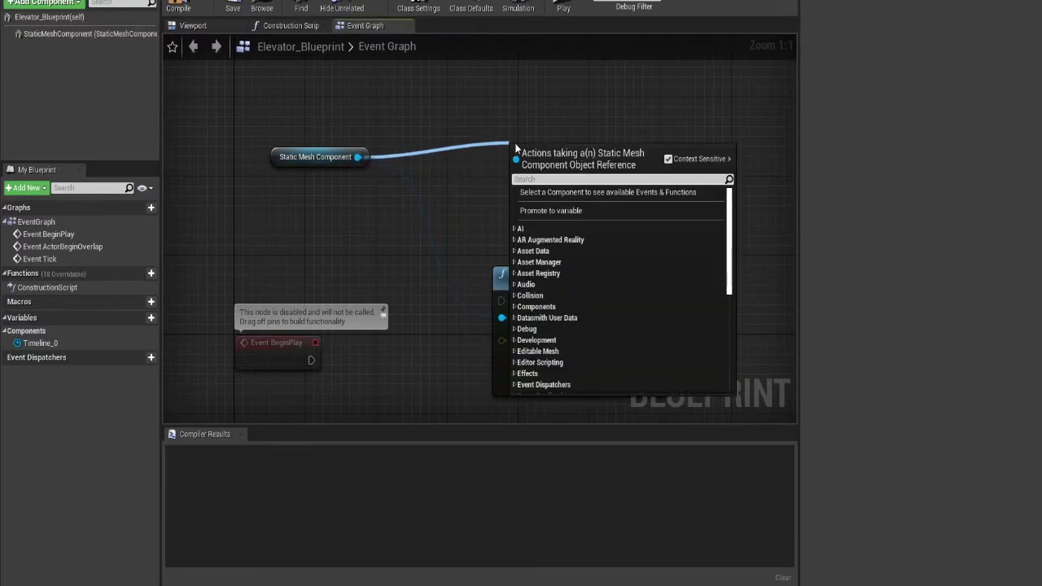
pyautogui.write('get')
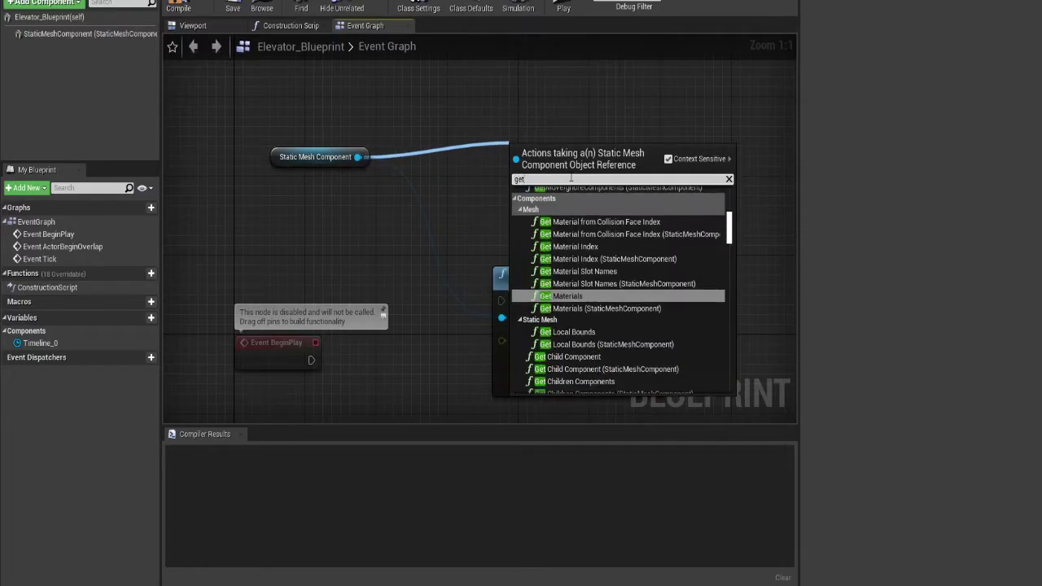
pyautogui.write(' world')
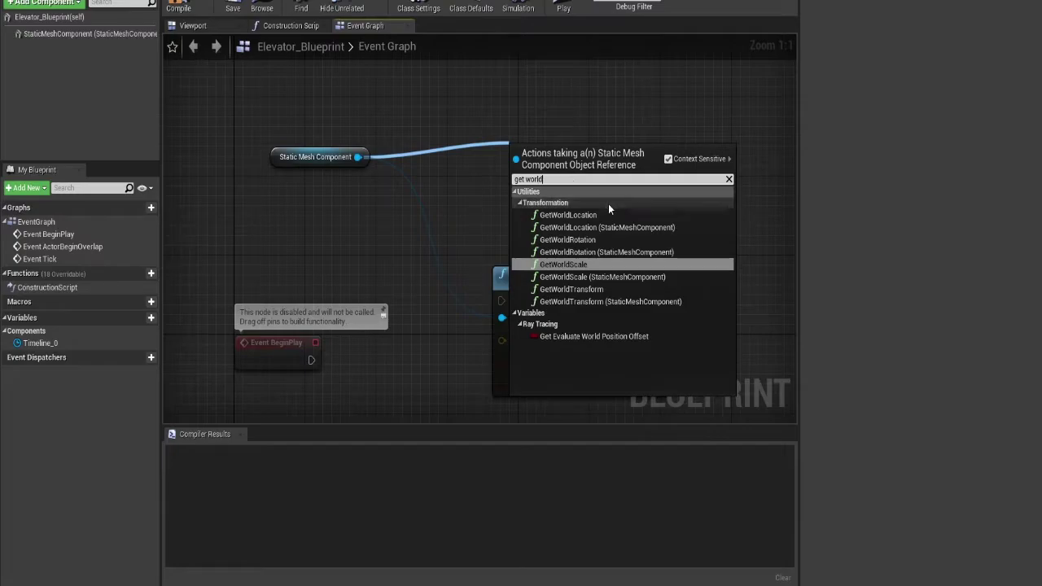
pyautogui.click(583, 215)
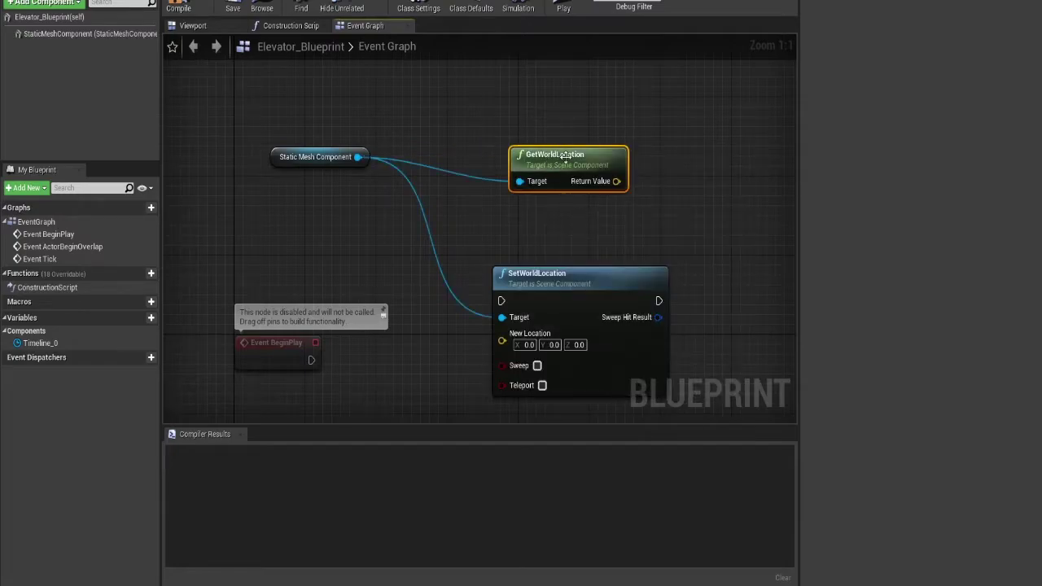
pyautogui.moveTo(560, 166); pyautogui.dragTo(556, 123)
# - Split GetWorldLocation's Return Value and SetWorldLocation's New Location into X, Y and Z pins, and space the two nodes apart
pyautogui.rightClick(606, 132)
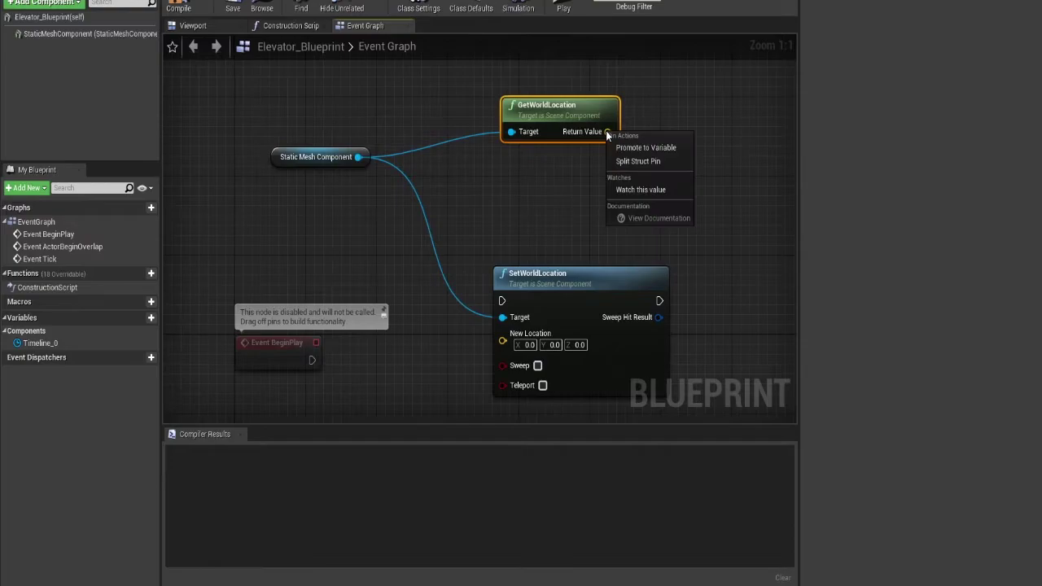
pyautogui.click(637, 162)
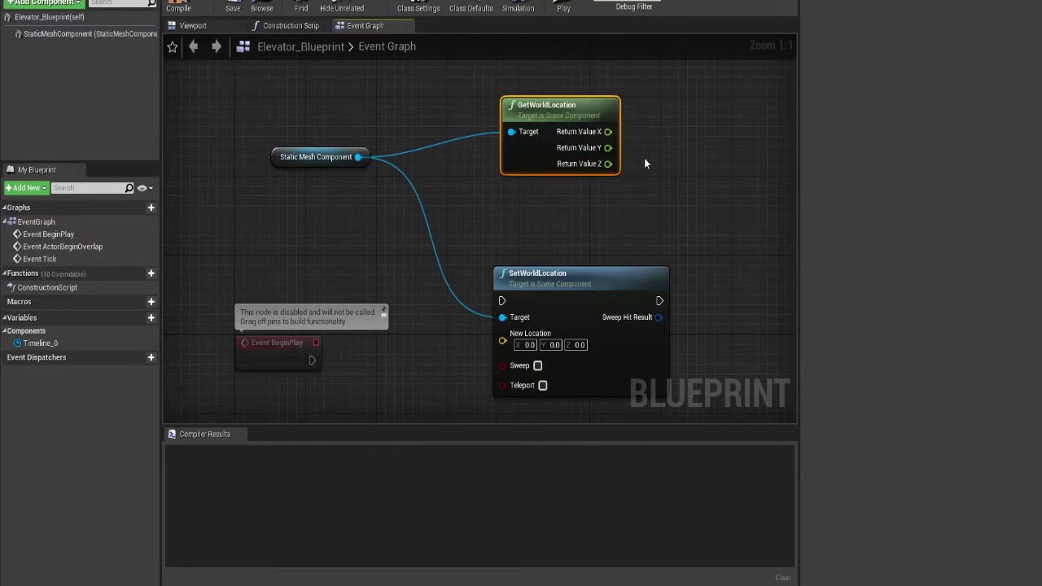
pyautogui.moveTo(630, 141); pyautogui.dragTo(556, 155, button='right')
pyautogui.moveTo(454, 132); pyautogui.dragTo(453, 93)
pyautogui.rightClick(402, 348)
pyautogui.click(438, 379)
pyautogui.moveTo(478, 287); pyautogui.dragTo(505, 267)
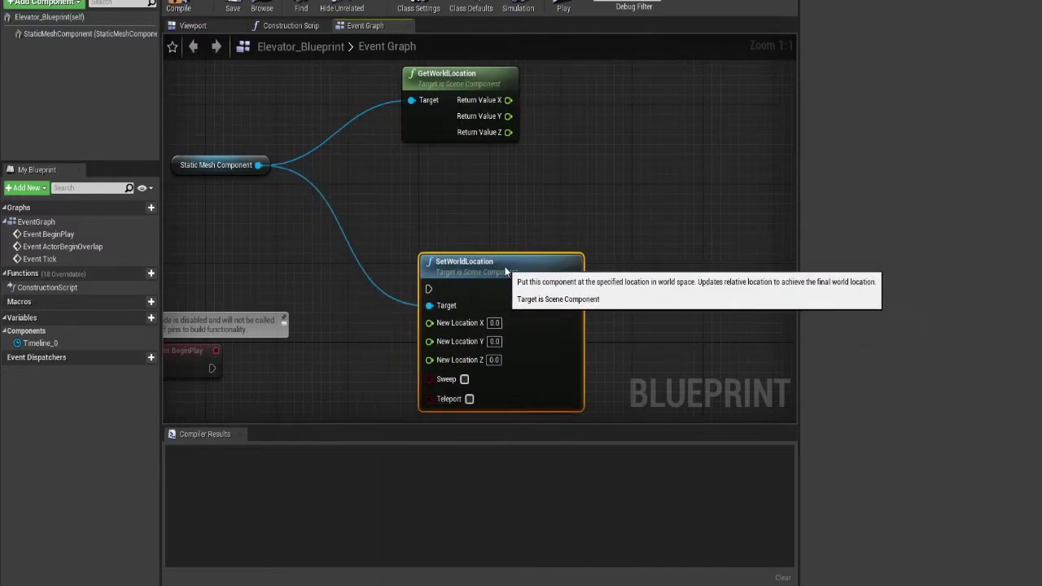
pyautogui.moveTo(554, 168); pyautogui.dragTo(567, 148, button='right')
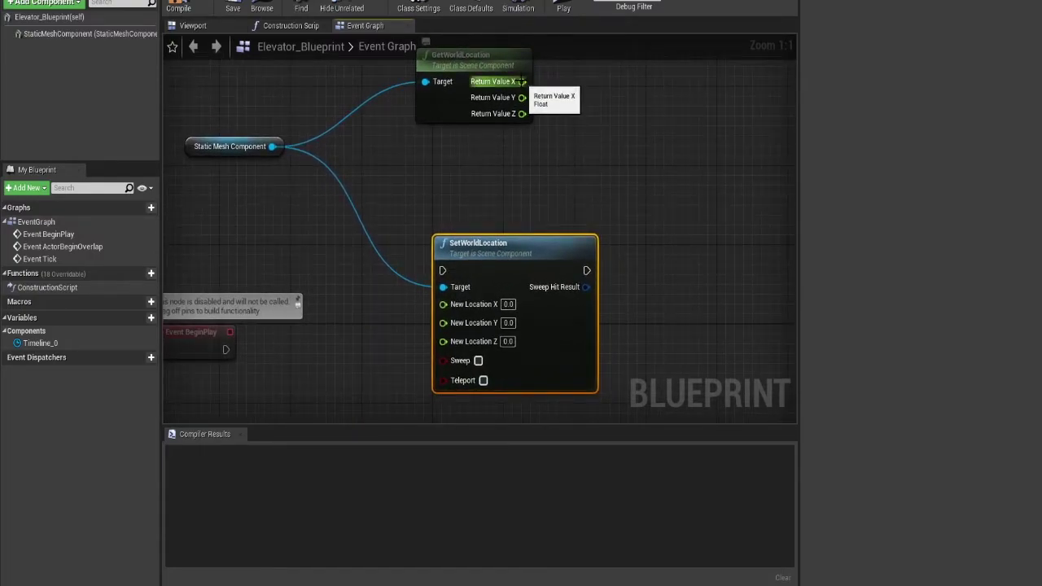
# - Connect Return Value X and Y to New Location X and Y, and move SetWorldLocation beyond GetWorldLocation
pyautogui.moveTo(522, 82); pyautogui.dragTo(440, 303)
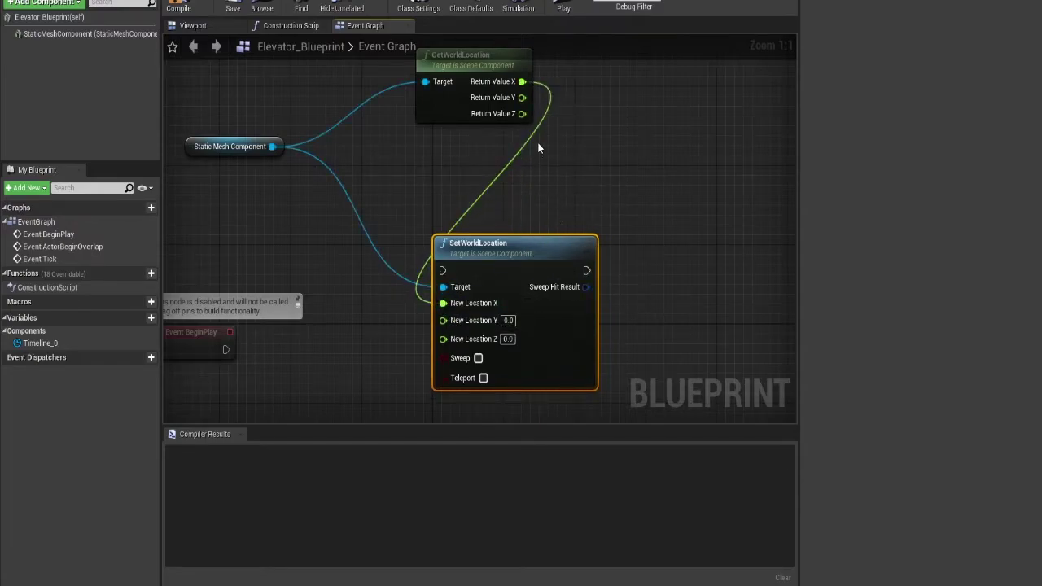
pyautogui.moveTo(522, 98); pyautogui.dragTo(442, 323)
pyautogui.moveTo(442, 323); pyautogui.dragTo(442, 322)
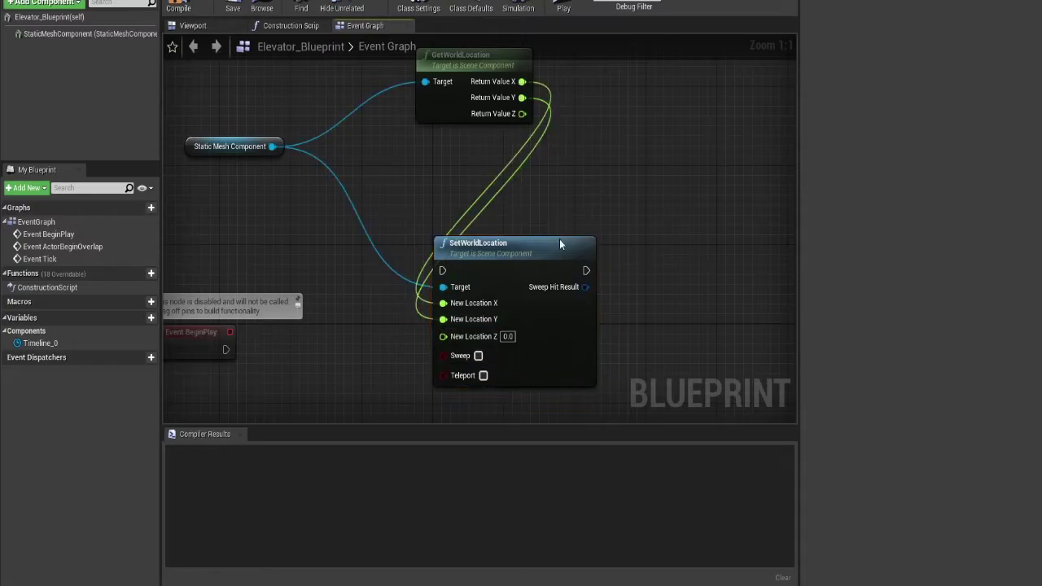
pyautogui.moveTo(559, 239); pyautogui.dragTo(685, 138)
pyautogui.moveTo(541, 228); pyautogui.dragTo(480, 294, button='right')
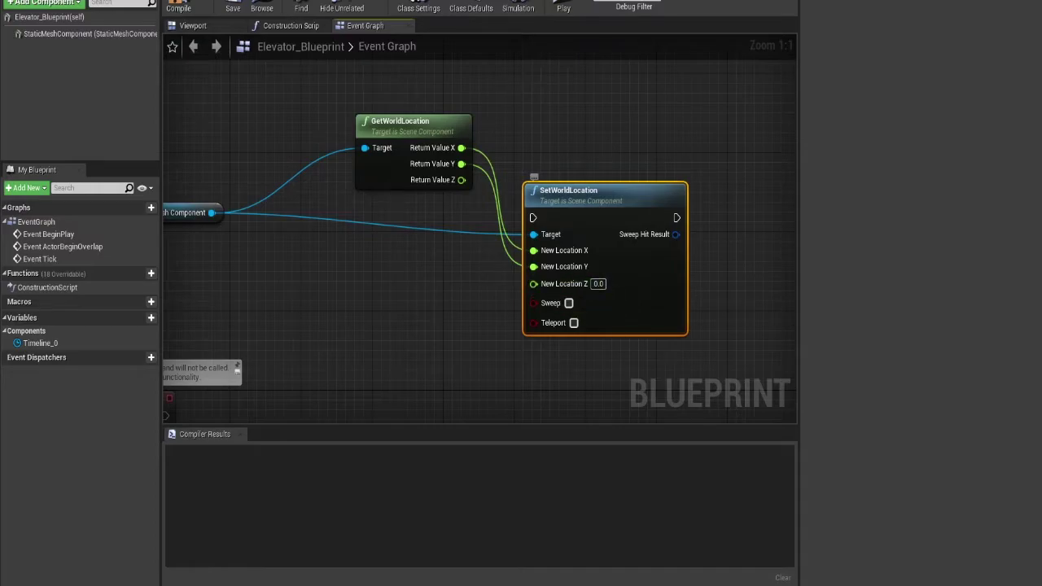
# - Move Timeline_0 closer, wire its Update output to SetWorldLocation, and connect Event BeginPlay to Play from Start
pyautogui.moveTo(397, 281); pyautogui.dragTo(486, 177, button='right')
pyautogui.moveTo(437, 387); pyautogui.dragTo(429, 189)
pyautogui.moveTo(443, 147); pyautogui.dragTo(484, 167, button='right')
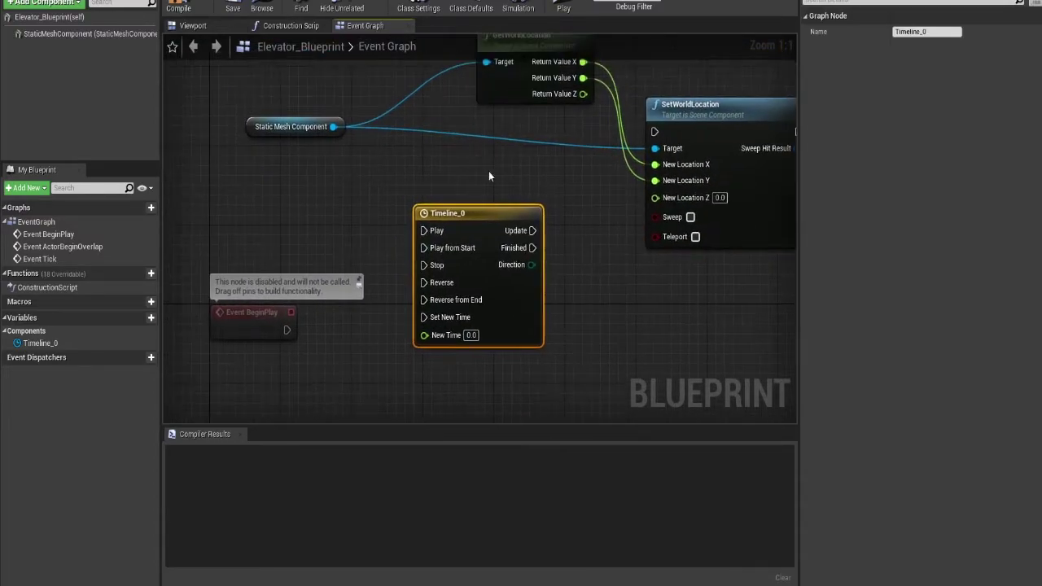
pyautogui.moveTo(532, 231); pyautogui.dragTo(655, 132)
pyautogui.moveTo(286, 333); pyautogui.dragTo(423, 247)
# - Move the Event BeginPlay node up so it lines up better with Timeline_0
pyautogui.click(263, 306)
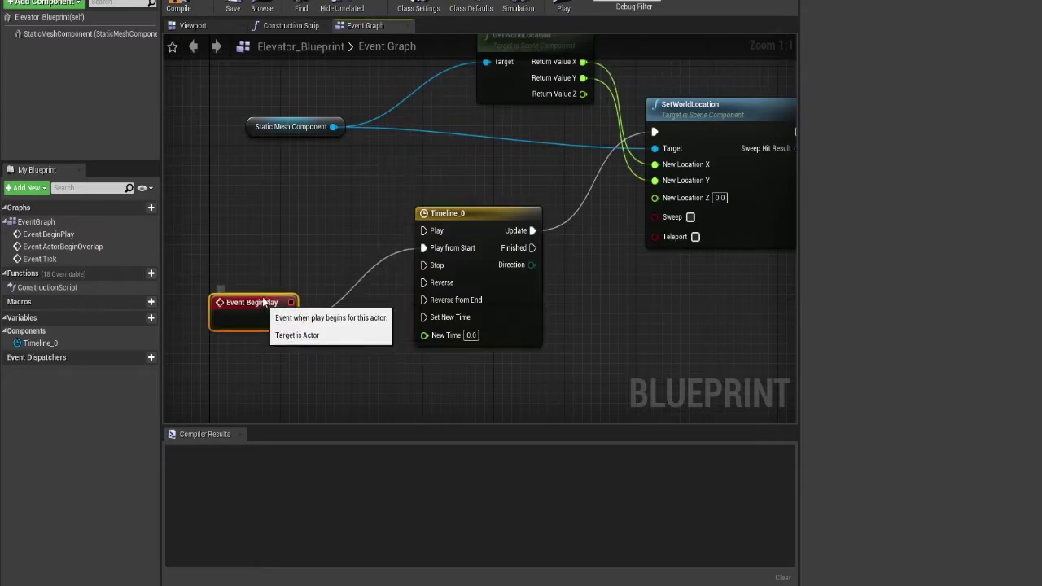
pyautogui.moveTo(263, 306); pyautogui.dragTo(263, 247)
pyautogui.moveTo(320, 194); pyautogui.dragTo(351, 216)
pyautogui.moveTo(352, 208); pyautogui.dragTo(368, 269, button='right')
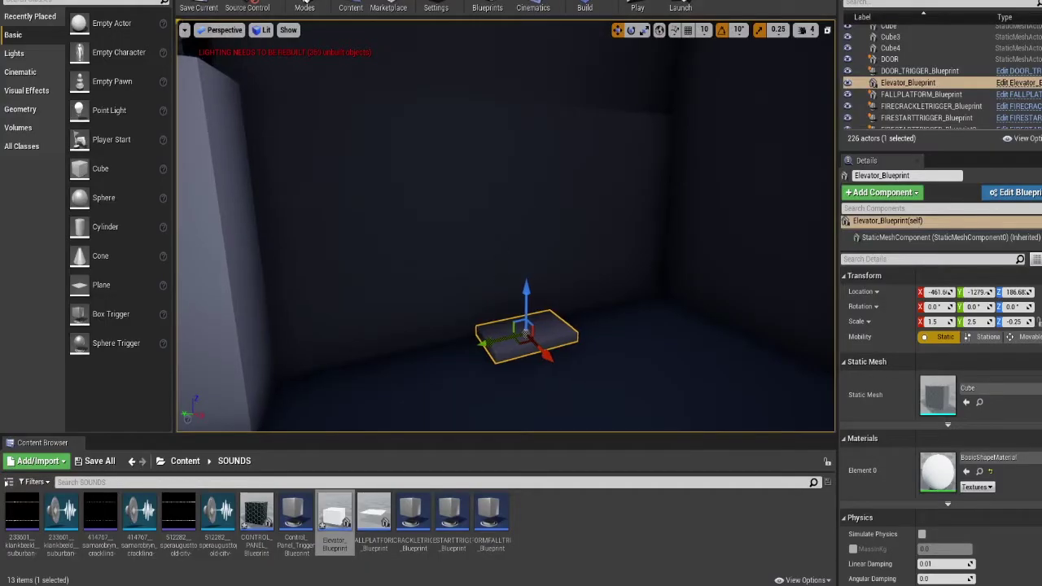
# - Check the elevator's travel height by raising the platform near the top of the wall and lowering it back down
pyautogui.moveTo(503, 275); pyautogui.dragTo(492, 293, button='right')
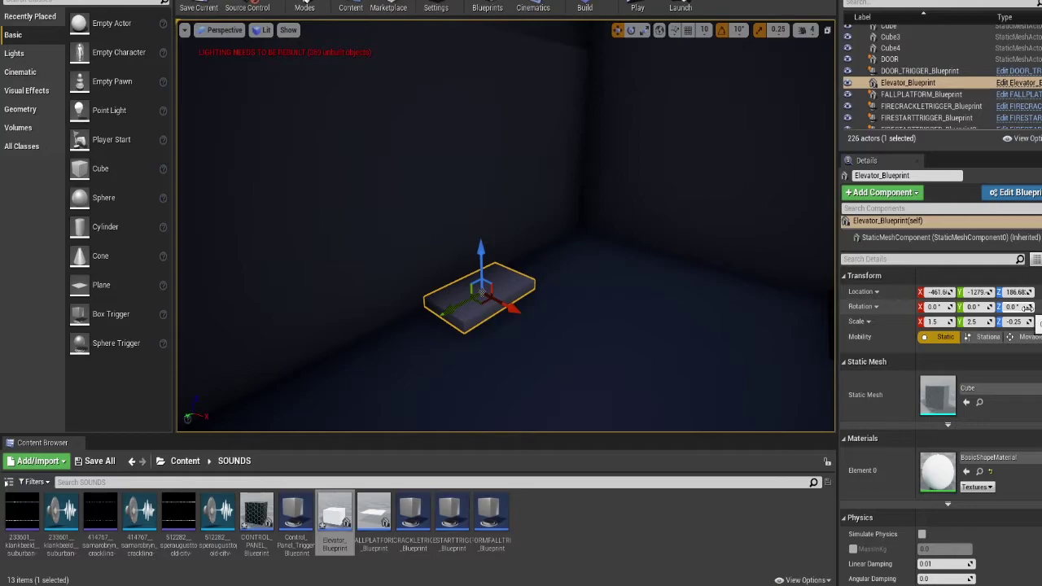
pyautogui.moveTo(335, 288); pyautogui.dragTo(309, 254, button='right')
pyautogui.moveTo(488, 394); pyautogui.dragTo(488, 361, button='right')
pyautogui.press('s')
pyautogui.moveTo(530, 374); pyautogui.dragTo(519, 38)
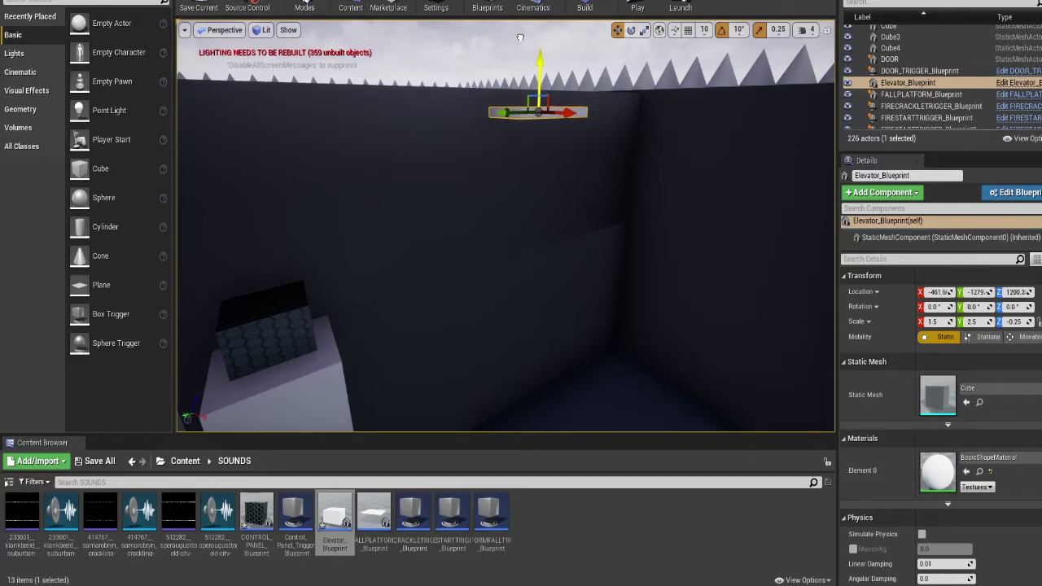
pyautogui.moveTo(519, 37); pyautogui.dragTo(543, 373)
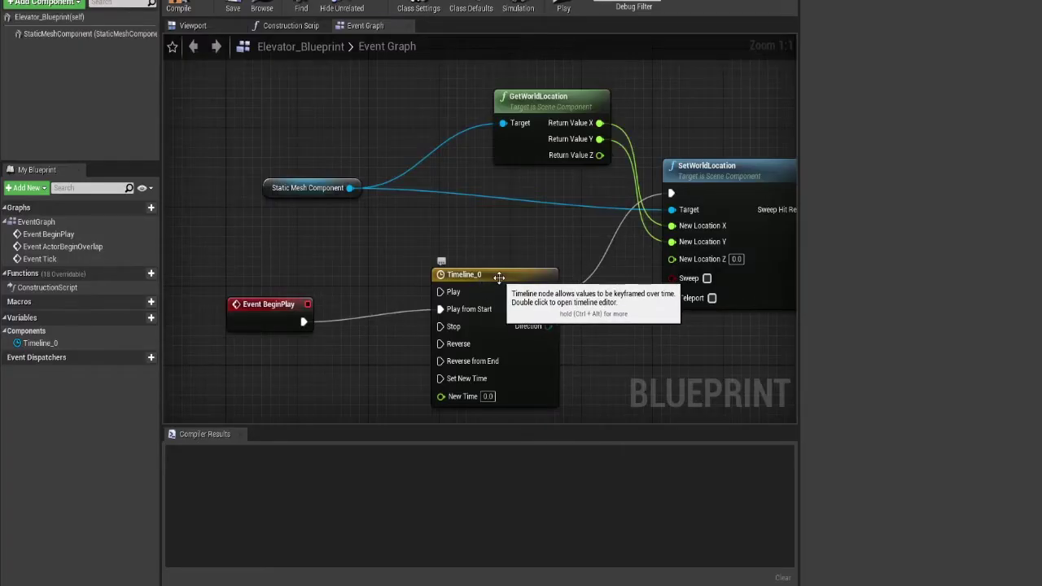
# - Open Timeline_0 and add a float track named Elevator
pyautogui.doubleClick(491, 280)
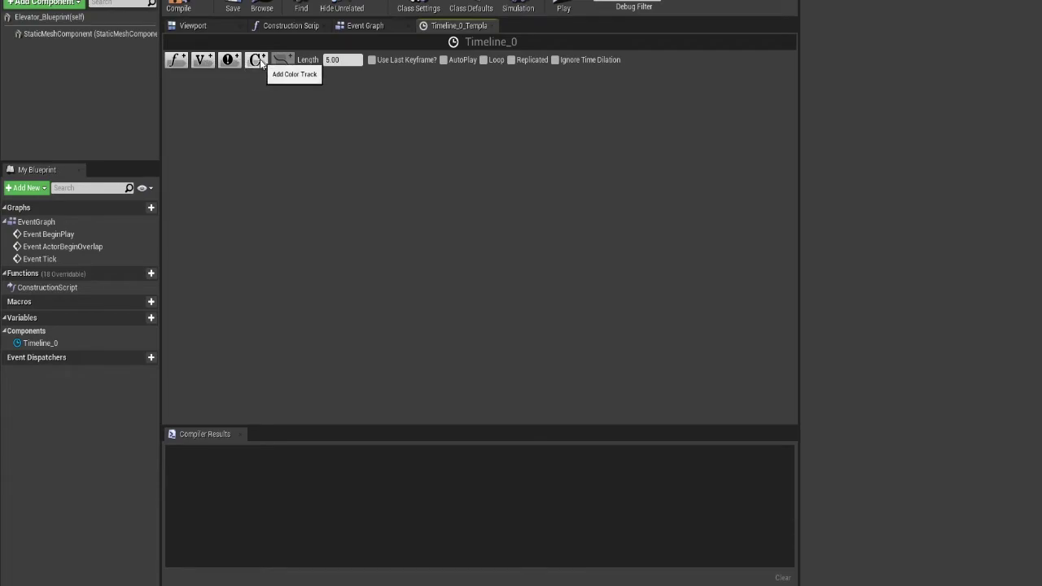
pyautogui.click(176, 59)
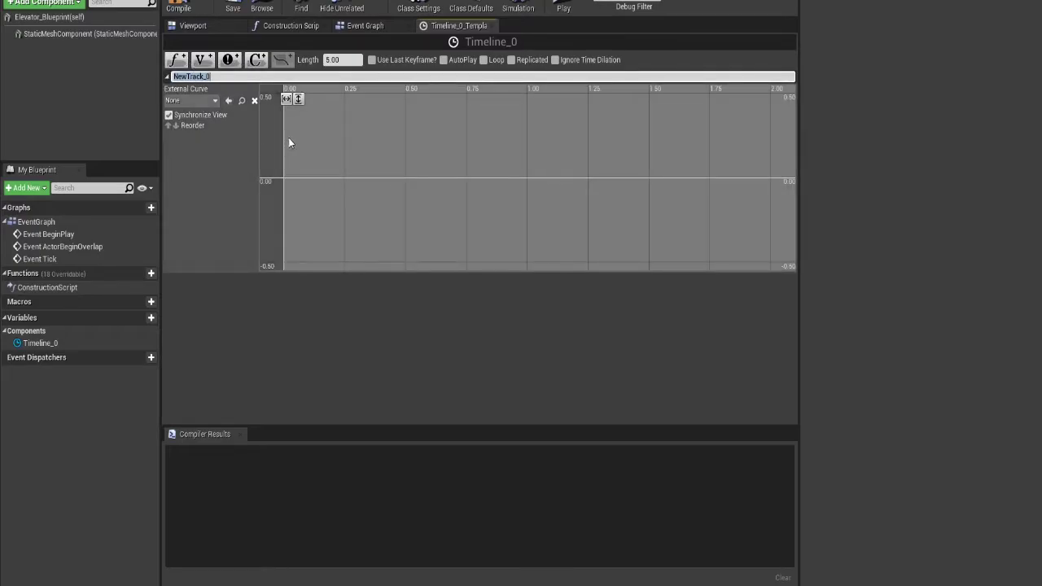
pyautogui.write('Elevaator')
pyautogui.press('BackSpace')
pyautogui.press('BackSpace')
pyautogui.press('BackSpace')
pyautogui.press('BackSpace')
pyautogui.write('tor')
pyautogui.press('Return')
# - Set the timeline's length to 10.00
pyautogui.keyDown('shift'); pyautogui.click(291, 178); pyautogui.keyUp('shift')
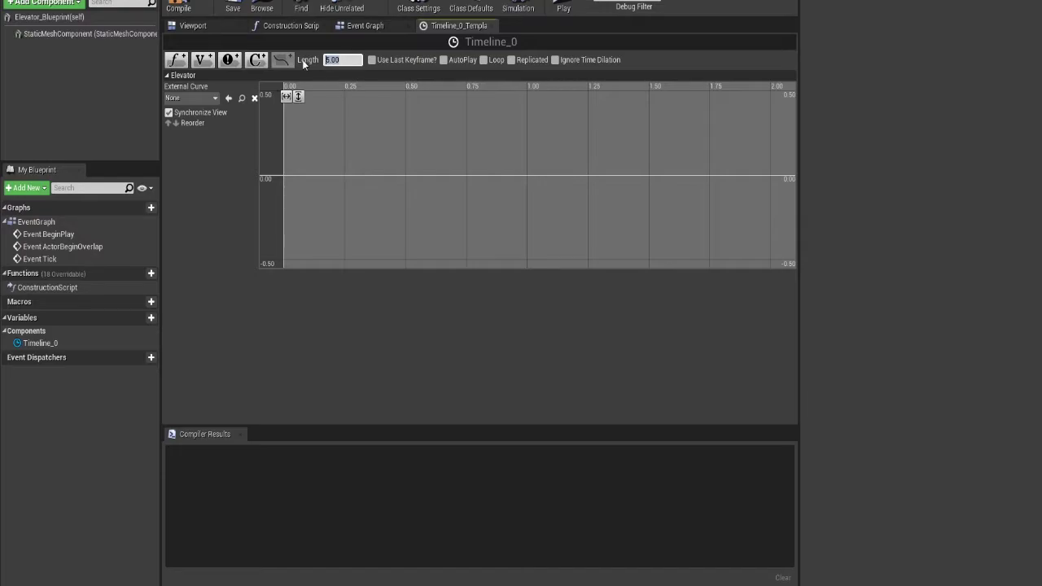
pyautogui.press('Return')
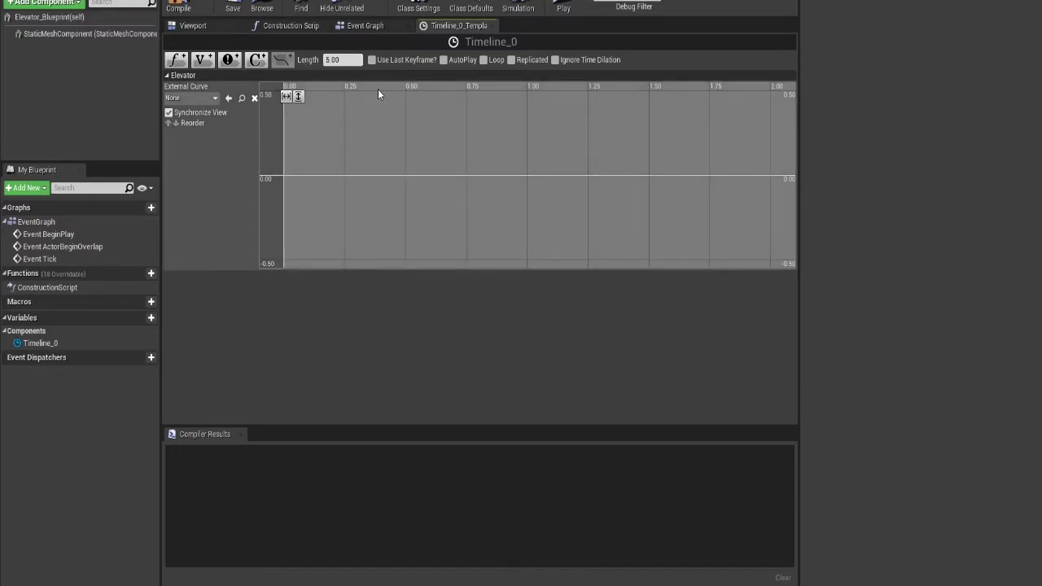
pyautogui.click(347, 60)
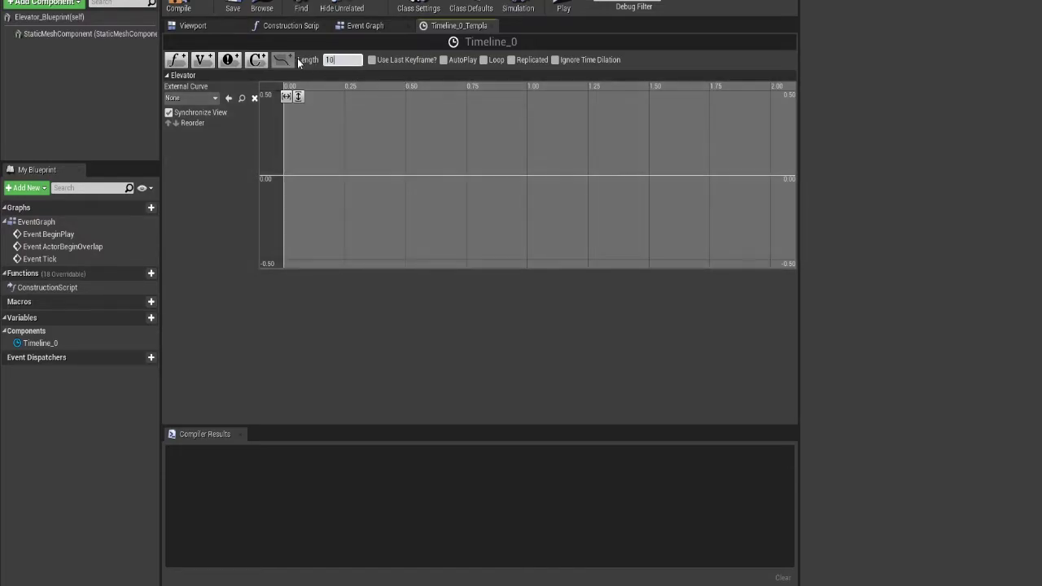
pyautogui.write('10')
pyautogui.press('Return')
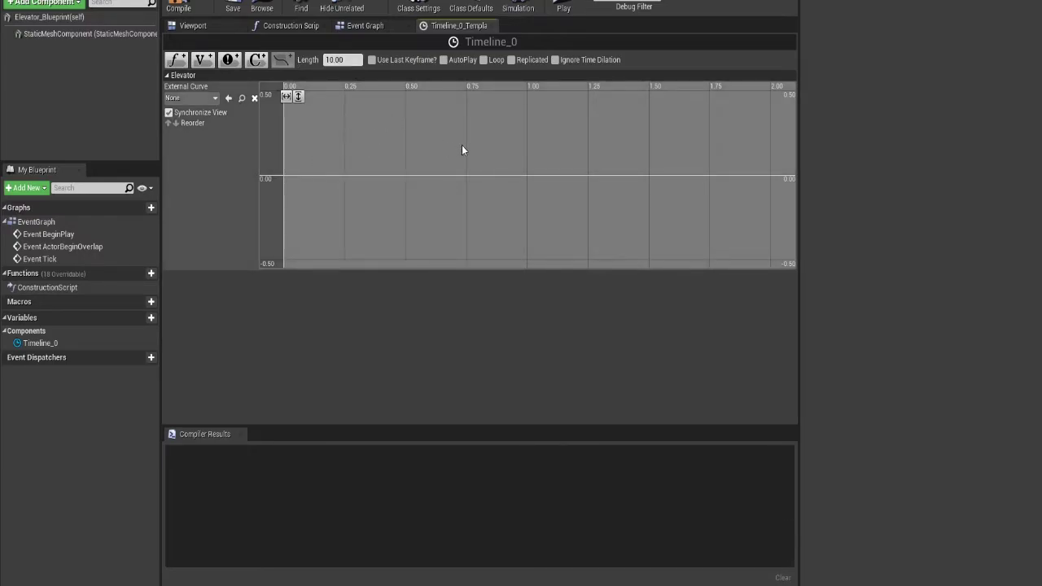
# - Add a key at the start of the Elevator track's curve
pyautogui.scroll(-4, 438, 181)
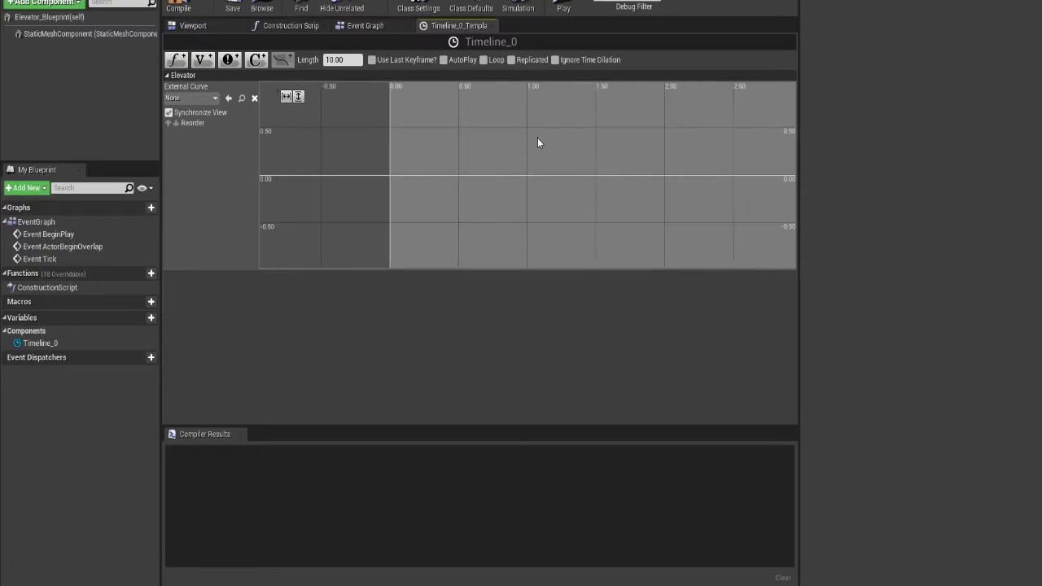
pyautogui.scroll(-5, 426, 144)
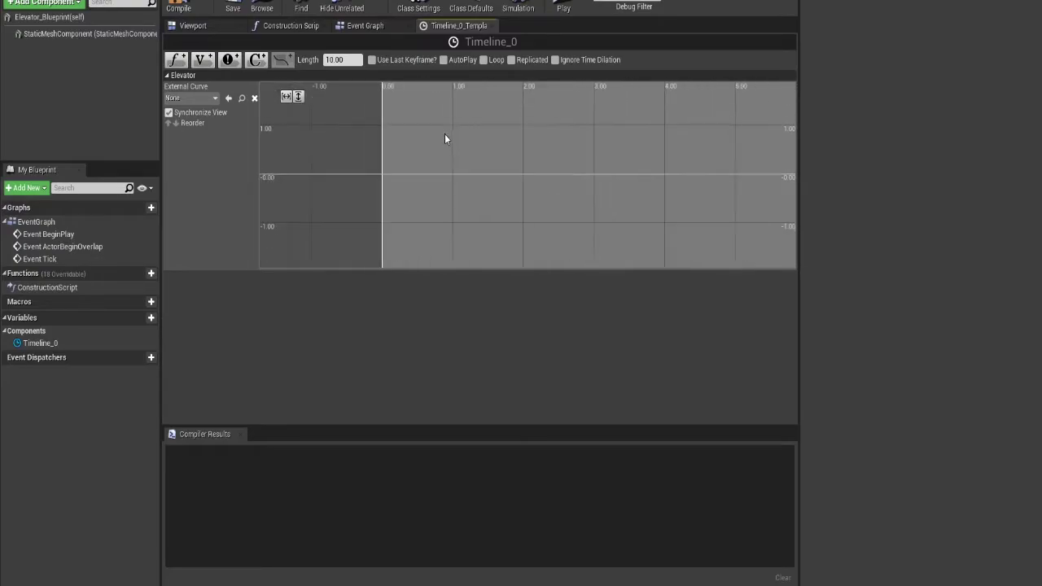
pyautogui.scroll(-5, 462, 135)
pyautogui.moveTo(539, 144); pyautogui.dragTo(479, 140, button='right')
pyautogui.scroll(1, 391, 146)
pyautogui.scroll(1, 392, 148)
pyautogui.scroll(1, 480, 140)
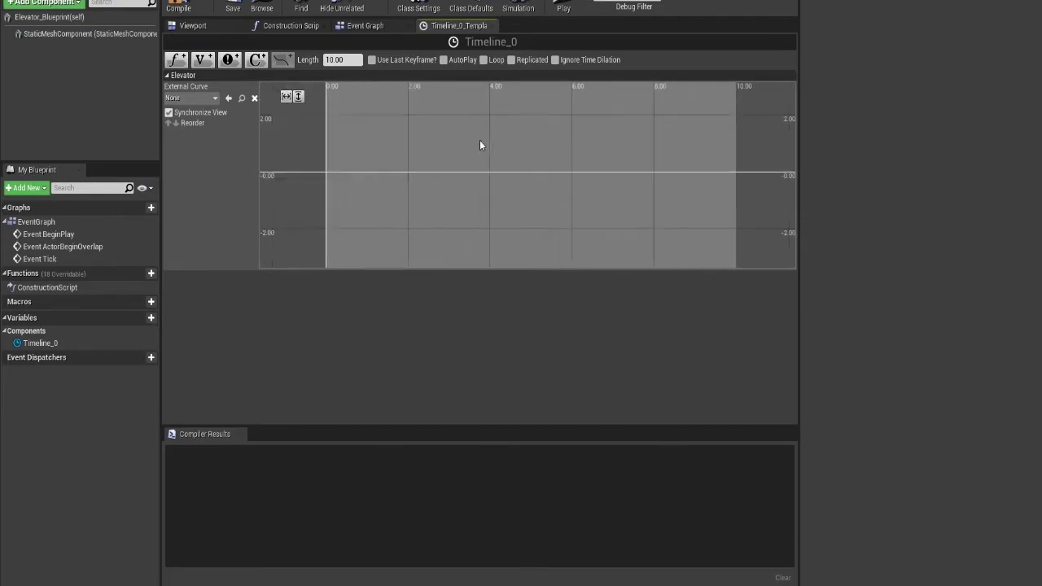
pyautogui.scroll(1, 452, 146)
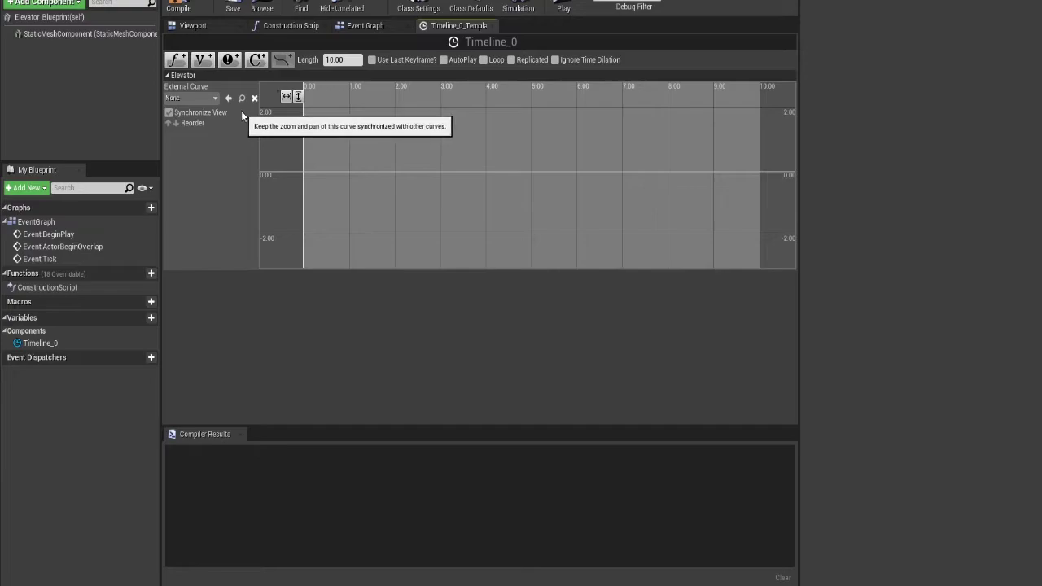
pyautogui.rightClick(304, 172)
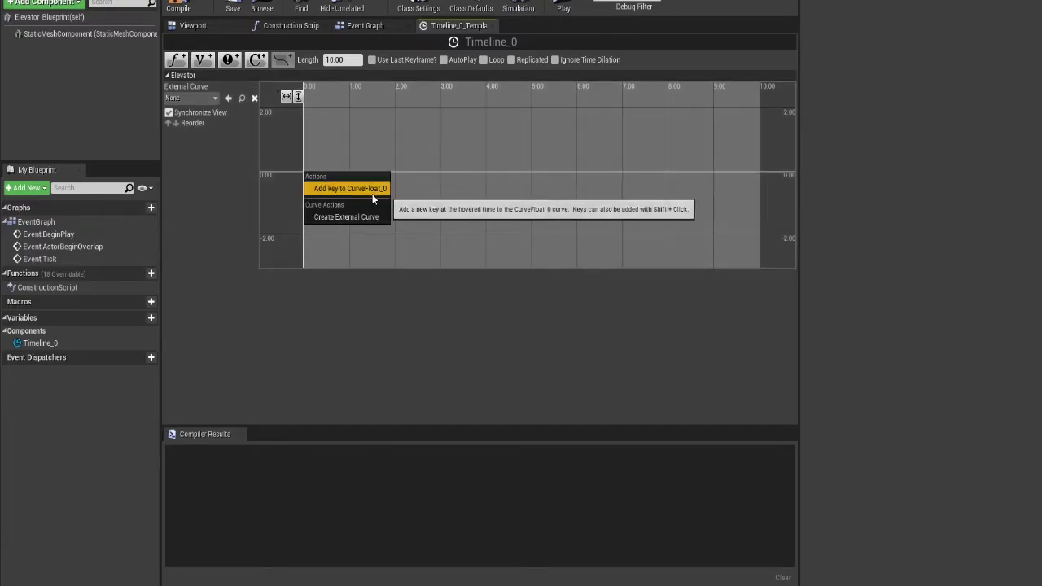
pyautogui.click(372, 192)
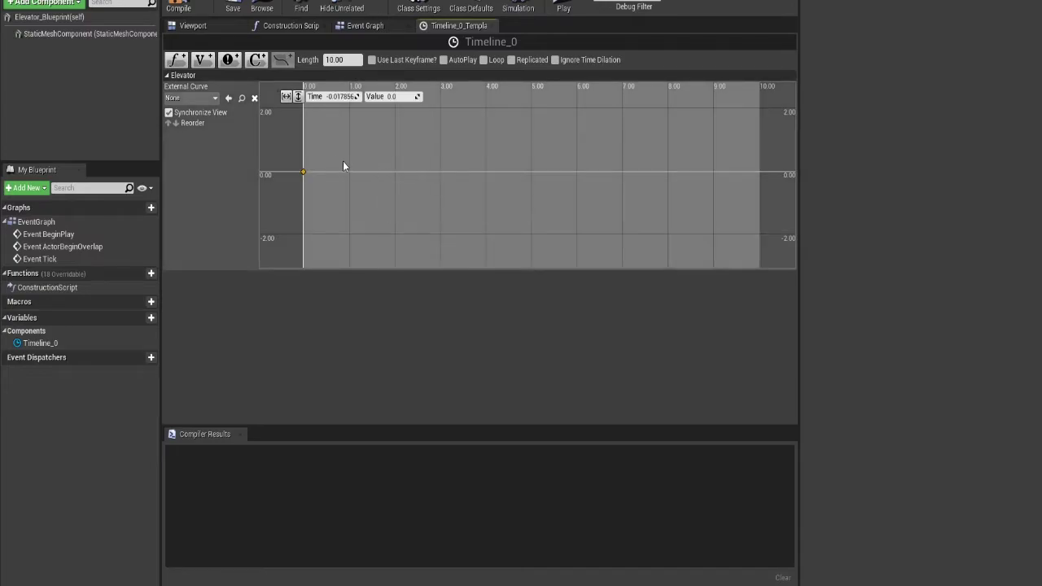
# - Set the first key's time to 0 and its value to 186
pyautogui.click(345, 97)
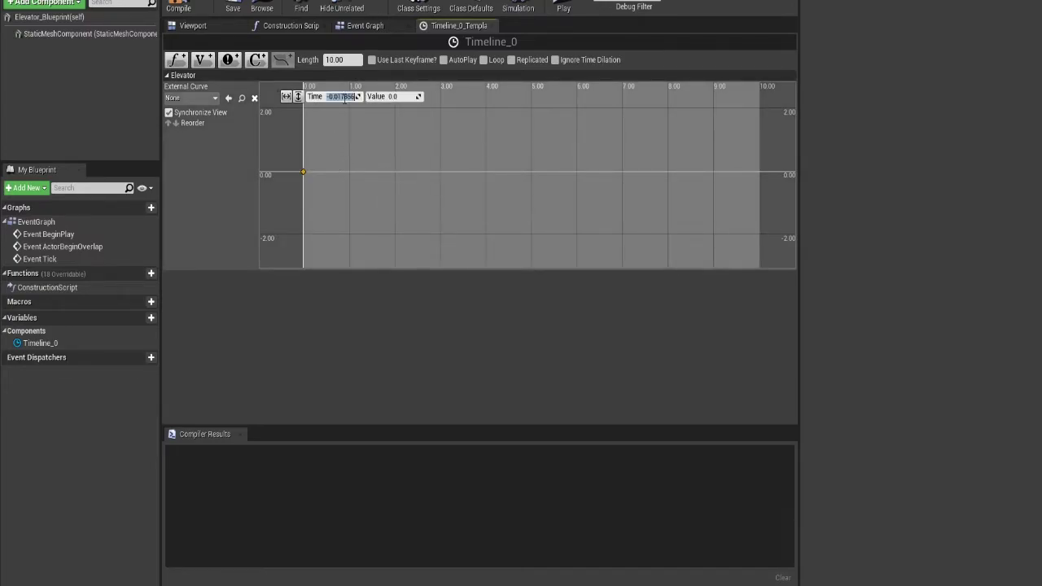
pyautogui.moveTo(386, 162); pyautogui.dragTo(417, 159, button='right')
pyautogui.click(340, 97)
pyautogui.write('0')
pyautogui.press('Return')
pyautogui.click(392, 97)
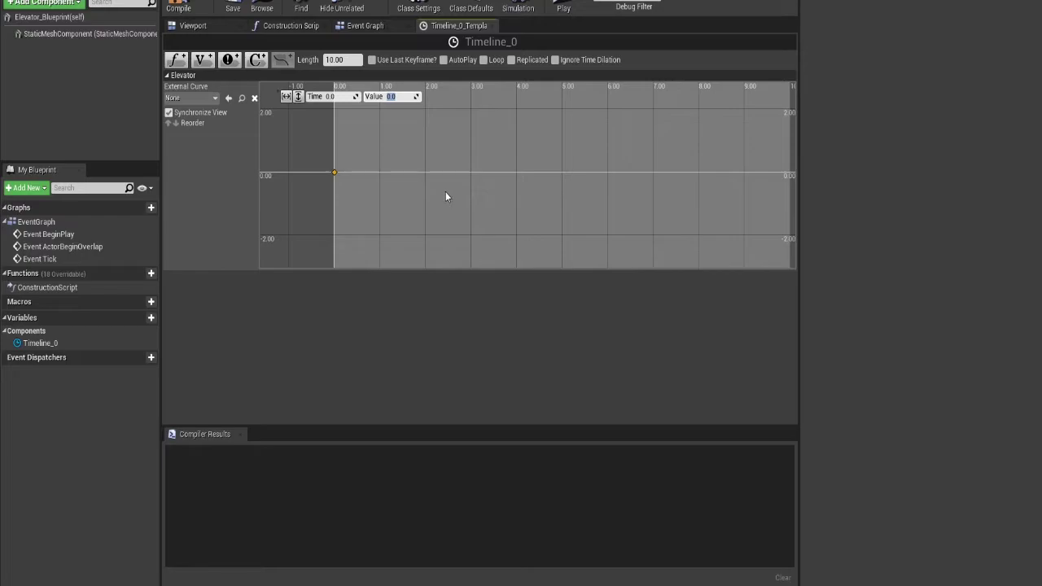
pyautogui.write('186')
pyautogui.press('Return')
pyautogui.scroll(-3, 379, 231)
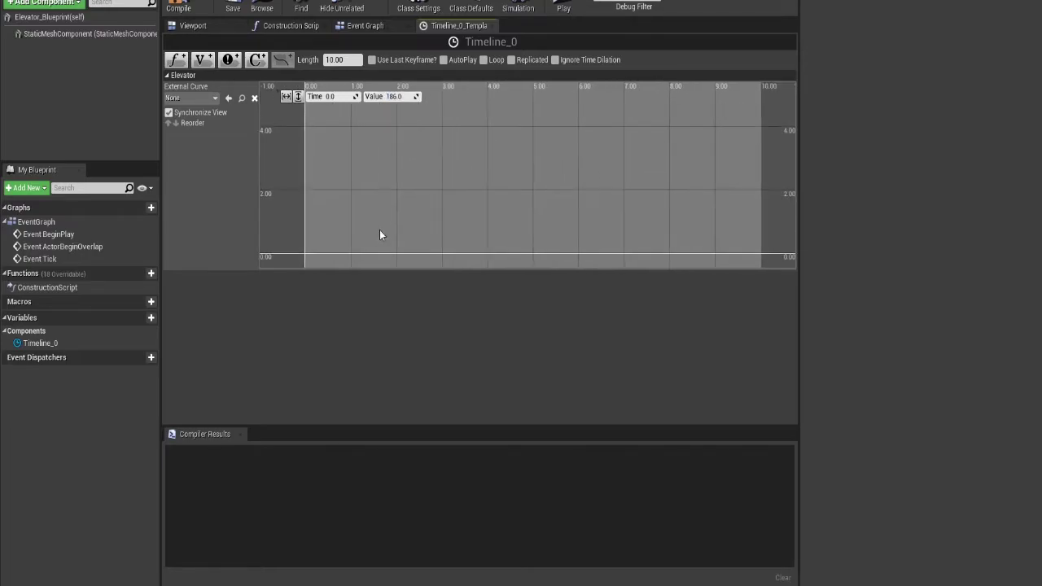
pyautogui.scroll(-6, 421, 215)
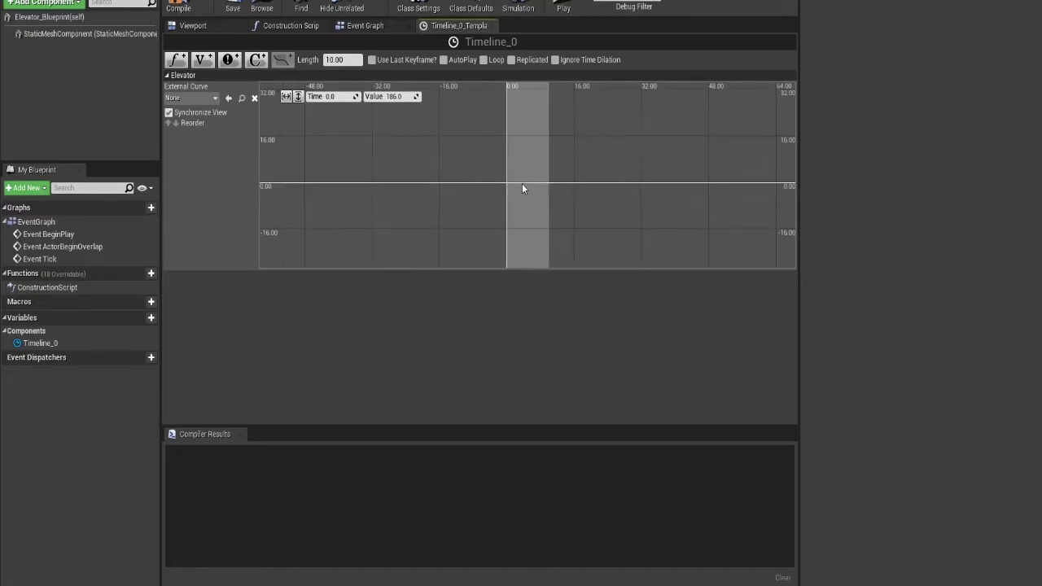
pyautogui.scroll(-3, 522, 183)
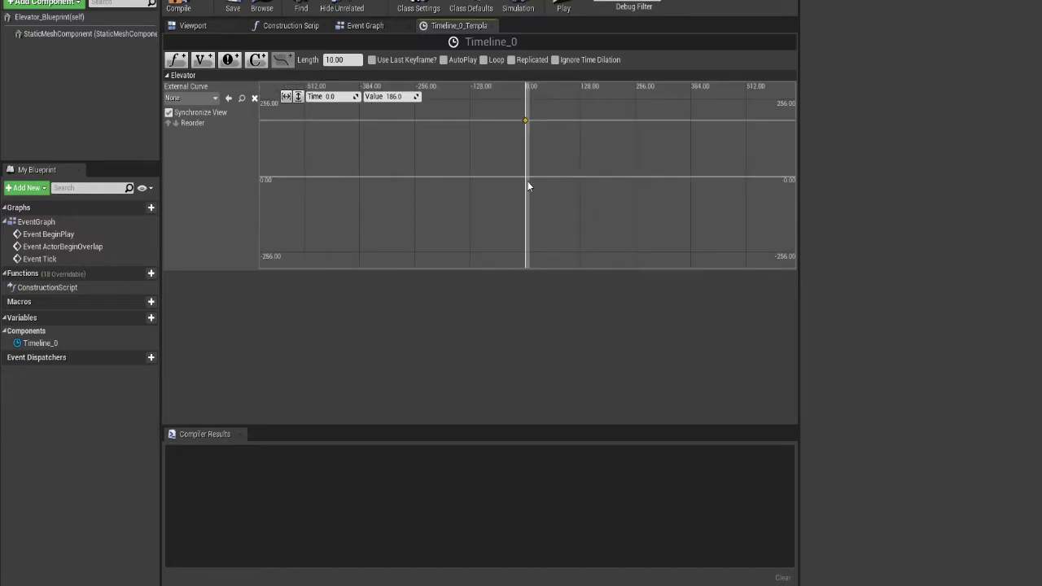
pyautogui.scroll(4, 528, 184)
pyautogui.moveTo(533, 156); pyautogui.dragTo(492, 244, button='right')
pyautogui.moveTo(494, 186); pyautogui.dragTo(492, 216, button='right')
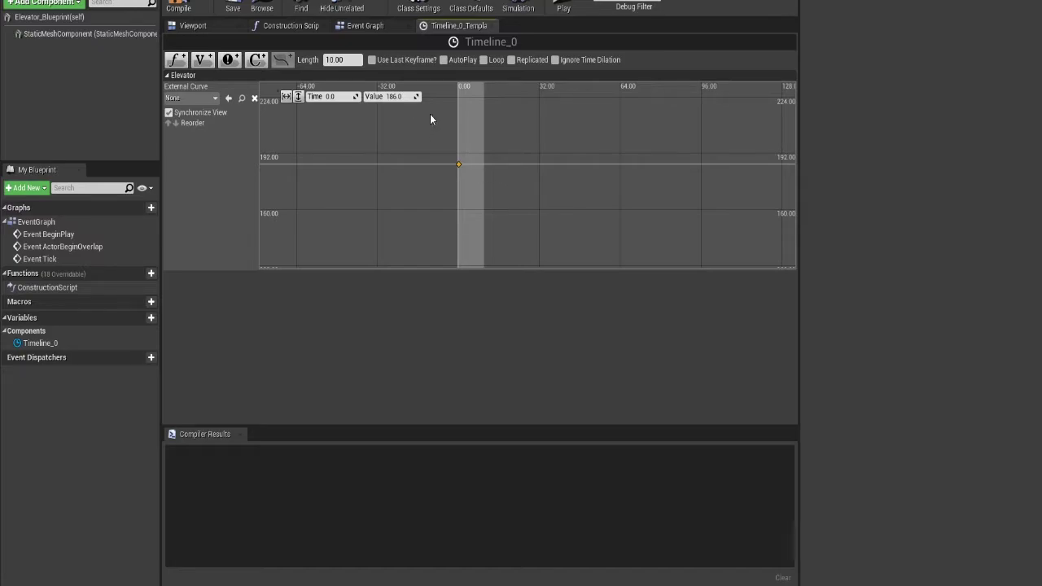
pyautogui.click(336, 96)
pyautogui.write('5')
pyautogui.press('Return')
pyautogui.write('5')
pyautogui.click(438, 148)
pyautogui.hotkey('ctrl', 'z')
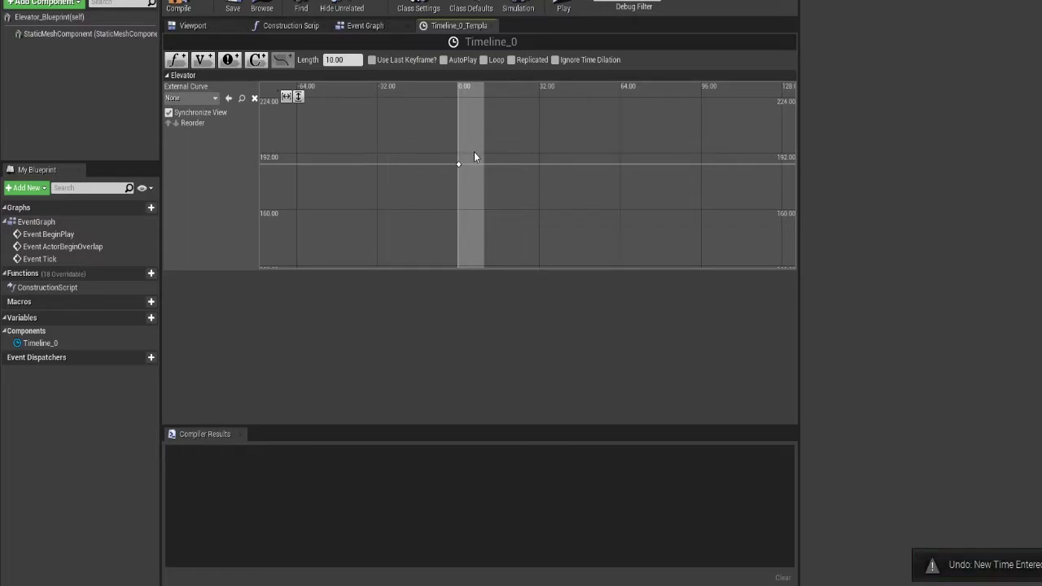
# - Add a second key to the Elevator curve with time 5.0 and value 1200
pyautogui.rightClick(471, 164)
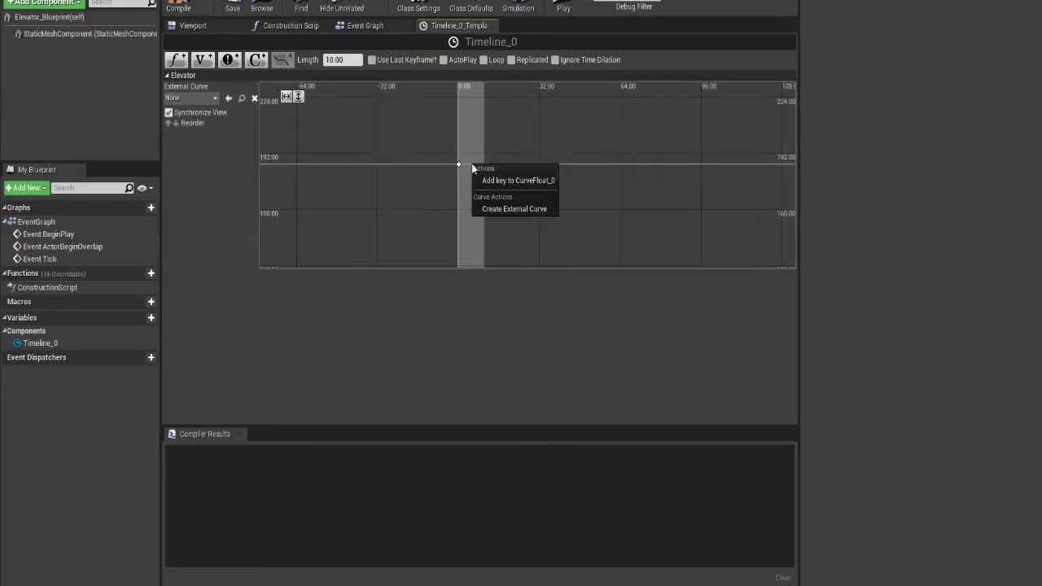
pyautogui.click(501, 181)
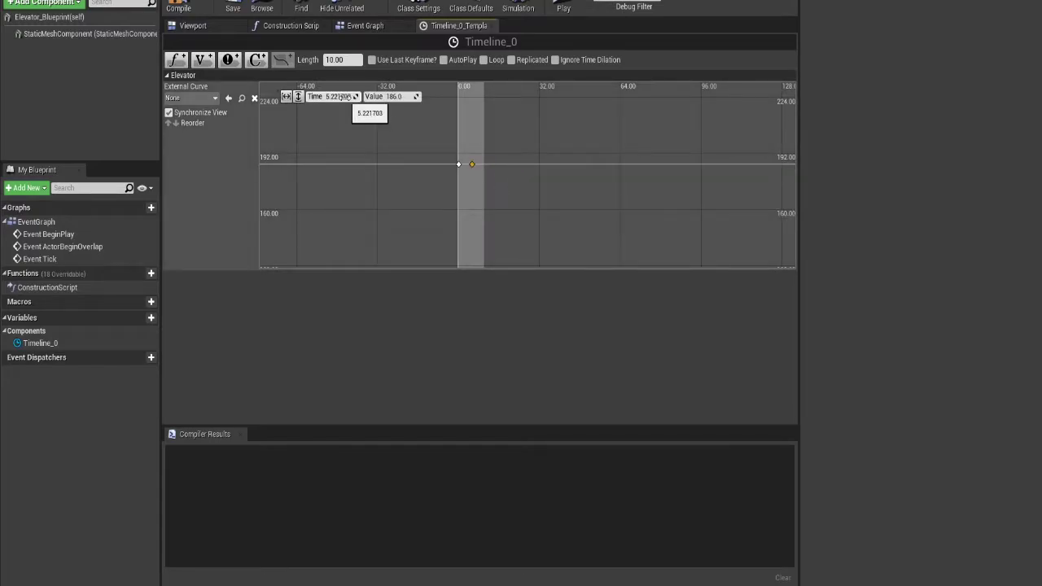
pyautogui.write('5.0')
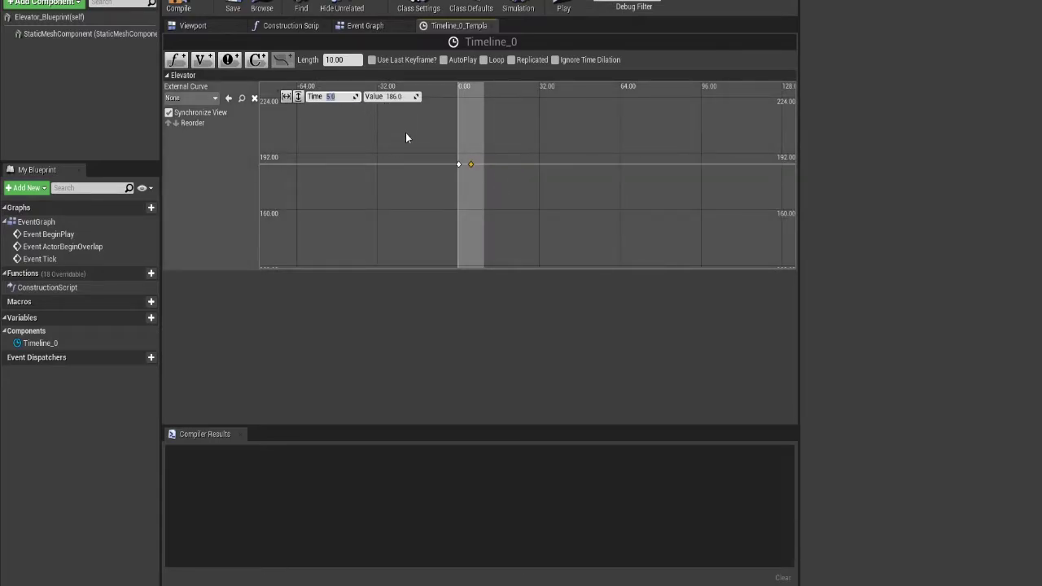
pyautogui.click(400, 97)
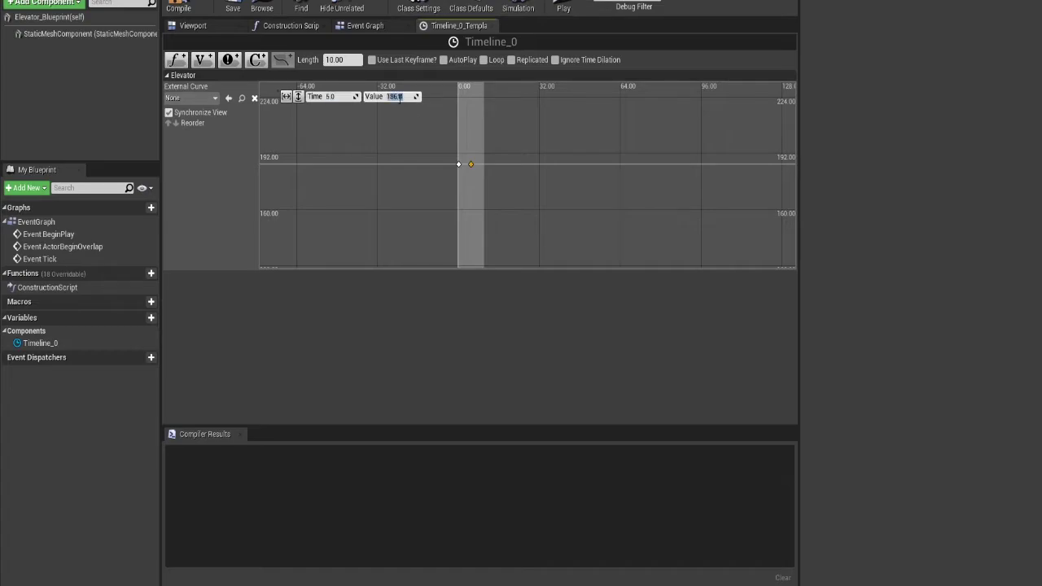
pyautogui.write('1200')
pyautogui.press('Return')
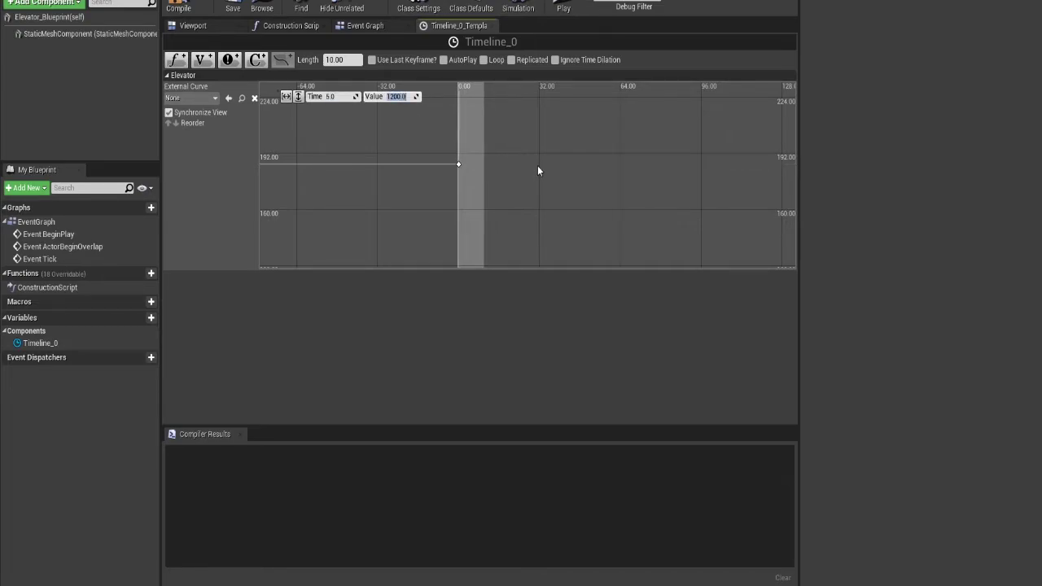
# - Add a third key to the Elevator curve and move it near the timeline's end, at about time 9.4 and value 186
pyautogui.rightClick(477, 172)
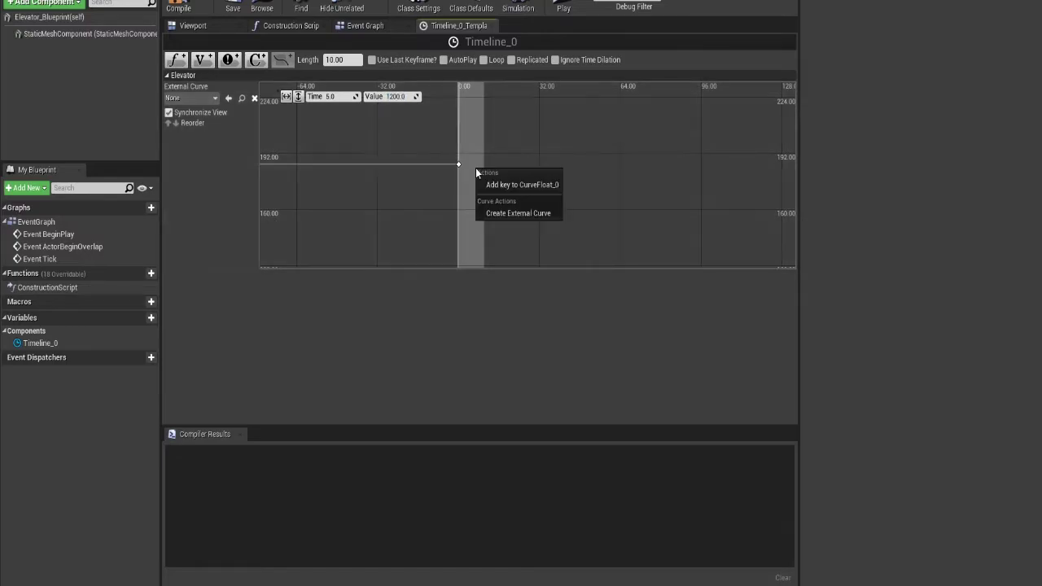
pyautogui.click(465, 167)
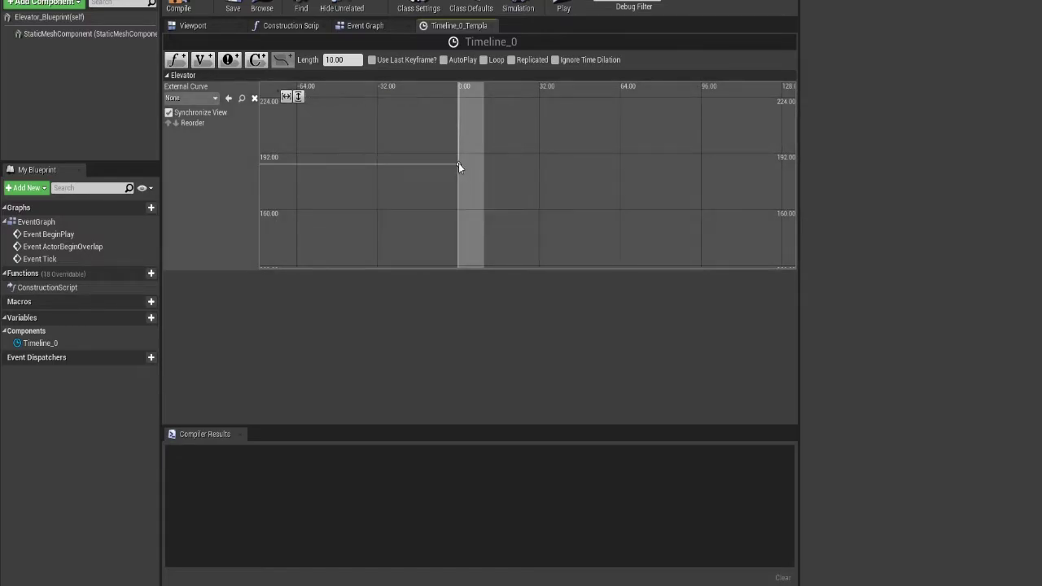
pyautogui.moveTo(460, 163)
pyautogui.mouseDown()
pyautogui.moveTo(479, 146)
pyautogui.moveTo(463, 163)
pyautogui.mouseUp()
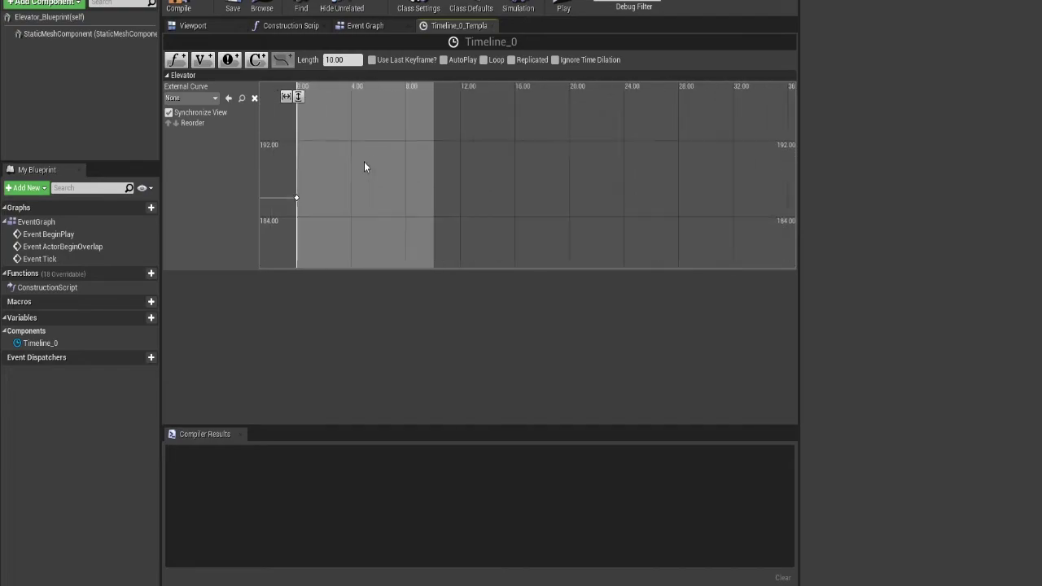
pyautogui.scroll(-4, 347, 159)
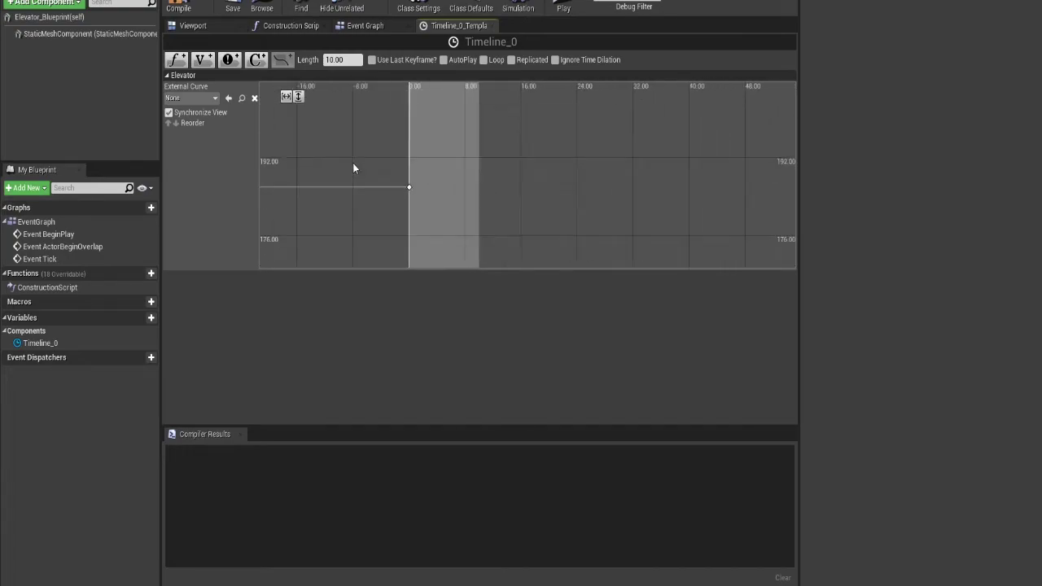
pyautogui.scroll(-4, 462, 176)
pyautogui.moveTo(474, 183); pyautogui.dragTo(451, 196, button='right')
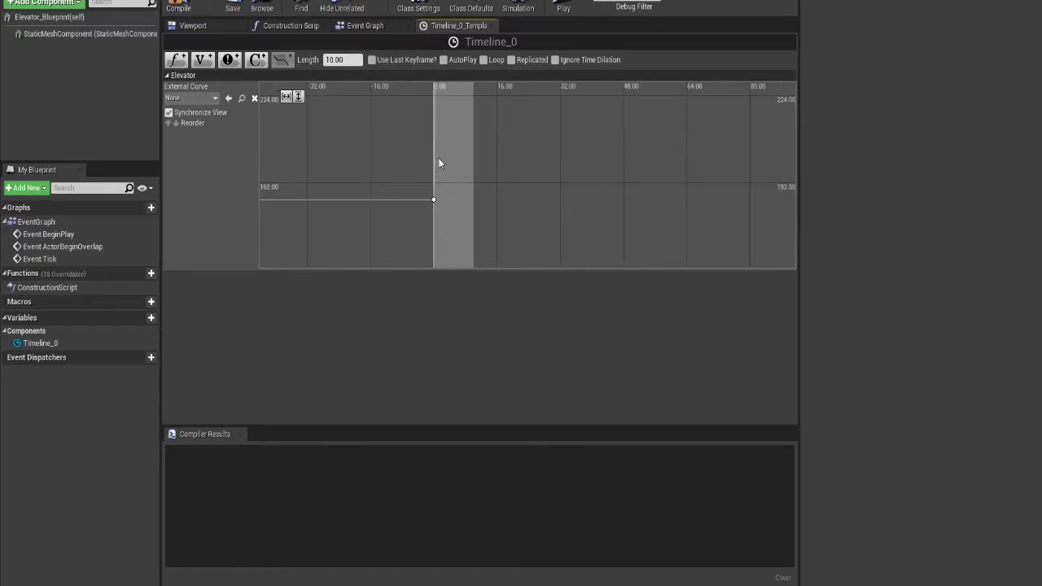
pyautogui.rightClick(464, 202)
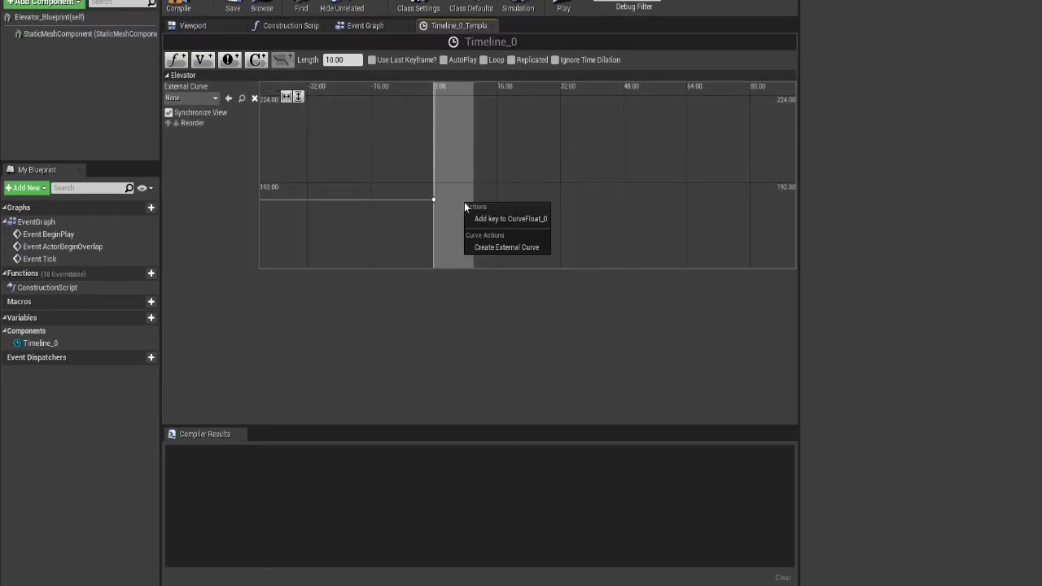
pyautogui.click(491, 218)
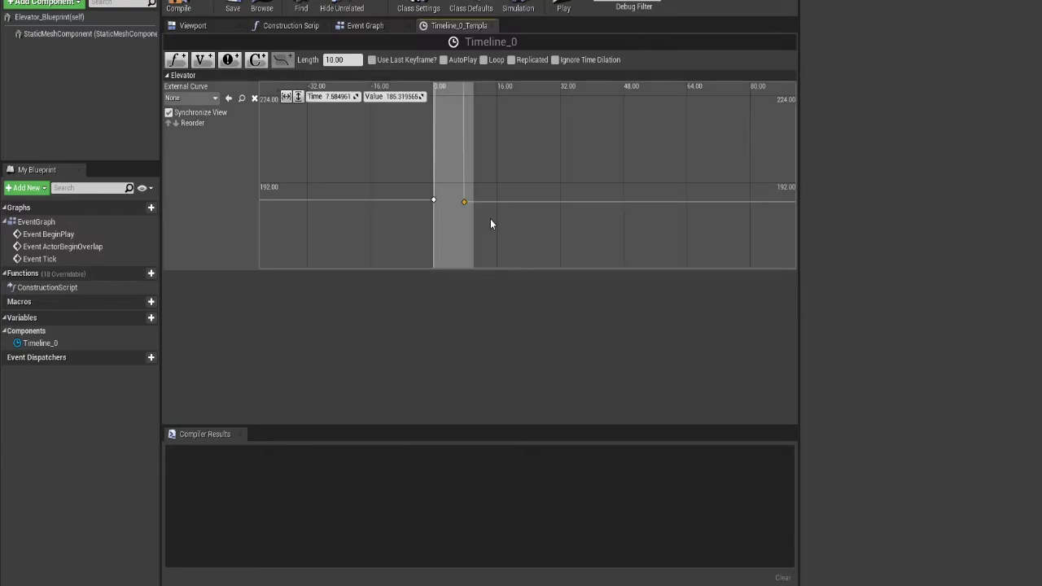
pyautogui.moveTo(465, 203); pyautogui.dragTo(470, 199)
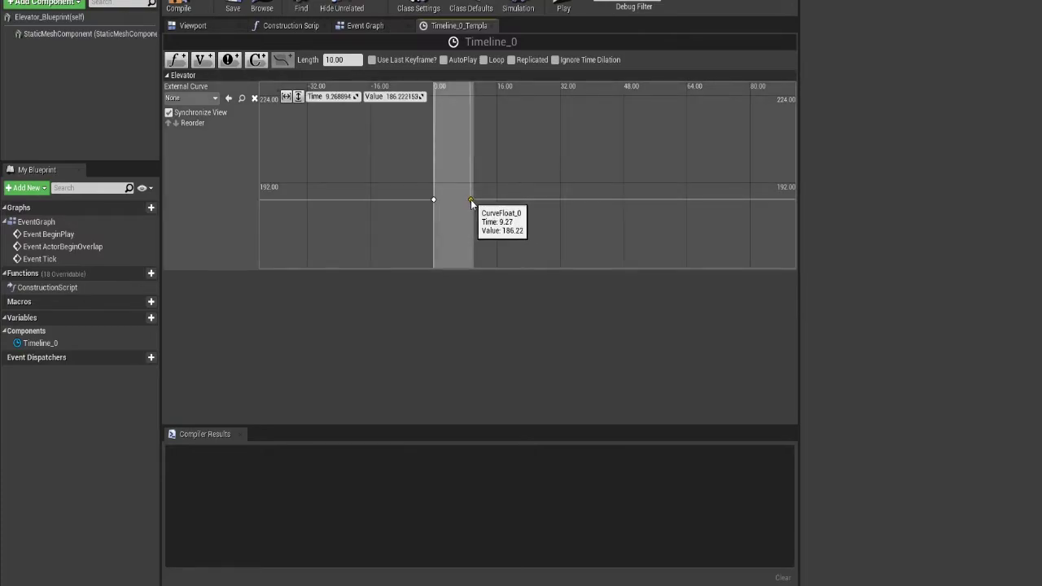
# - Set the third key's time to 10 and value to 186, and compile the Blueprint
pyautogui.click(403, 96)
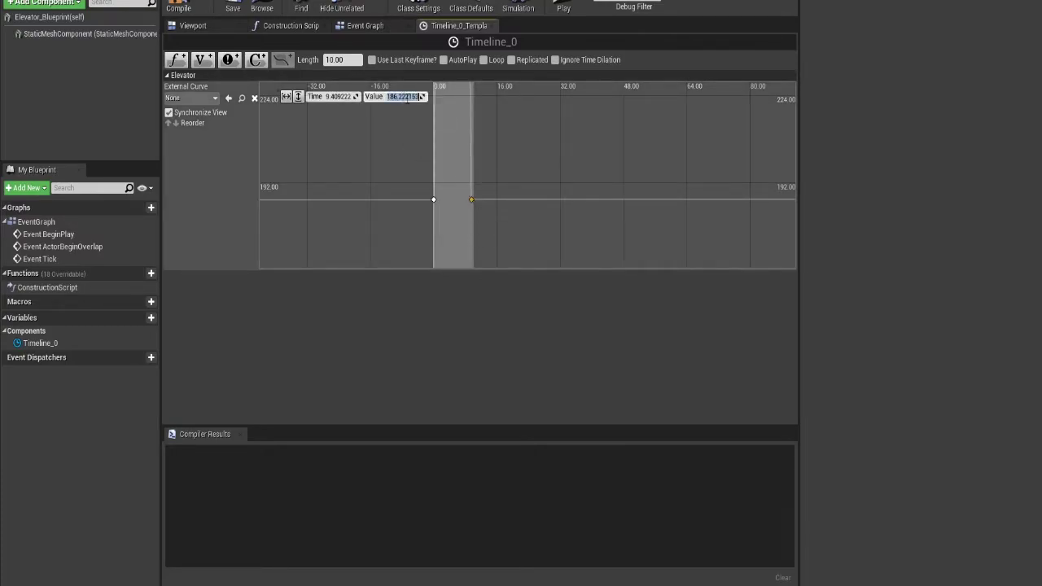
pyautogui.write('10')
pyautogui.press('Tab')
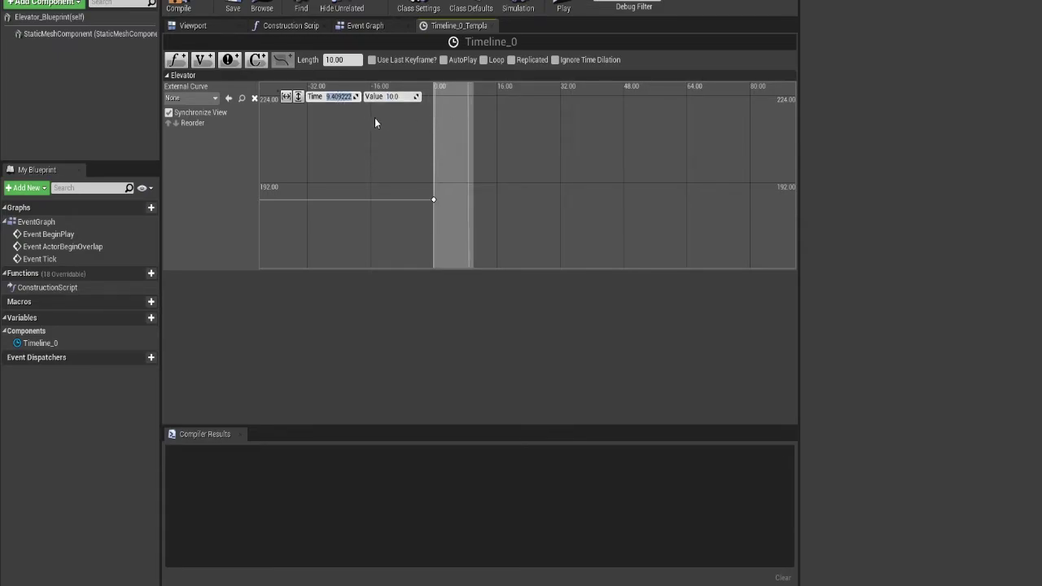
pyautogui.write('10')
pyautogui.press('Return')
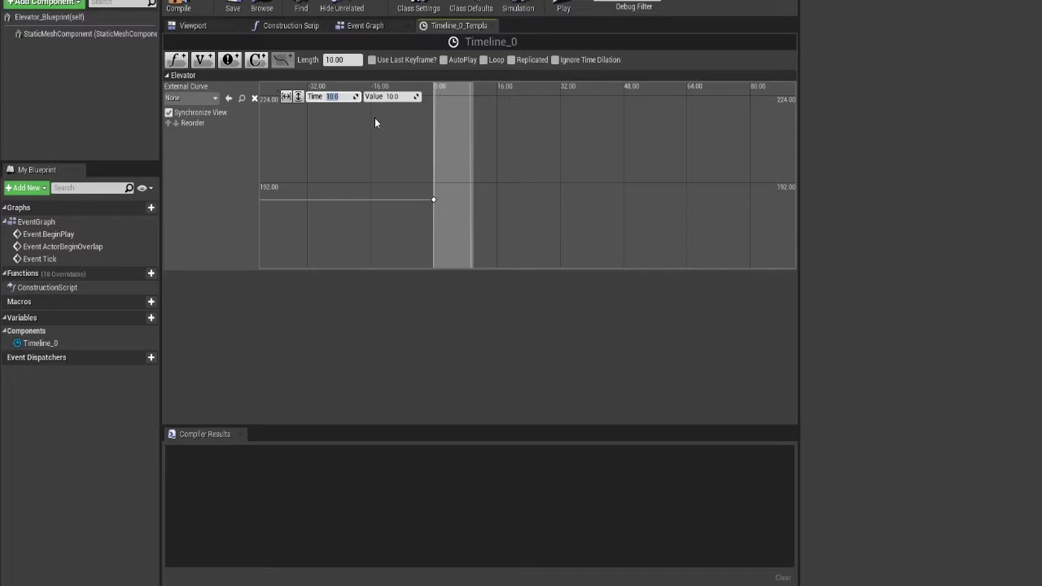
pyautogui.press('Tab')
pyautogui.write('186')
pyautogui.press('Return')
pyautogui.moveTo(476, 153); pyautogui.dragTo(490, 291, button='right')
pyautogui.moveTo(482, 180); pyautogui.dragTo(460, 2, button='right')
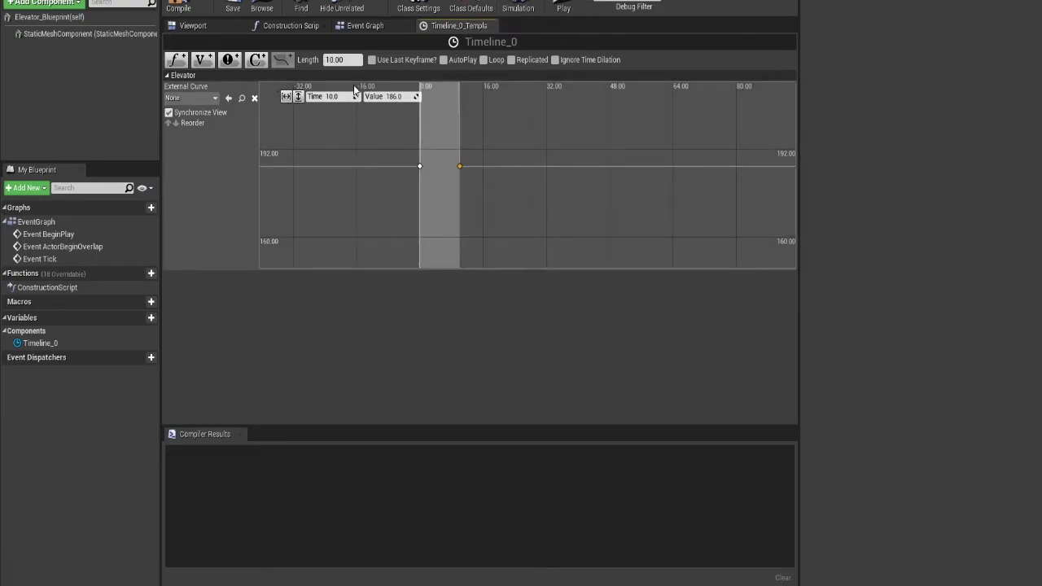
pyautogui.click(178, 5)
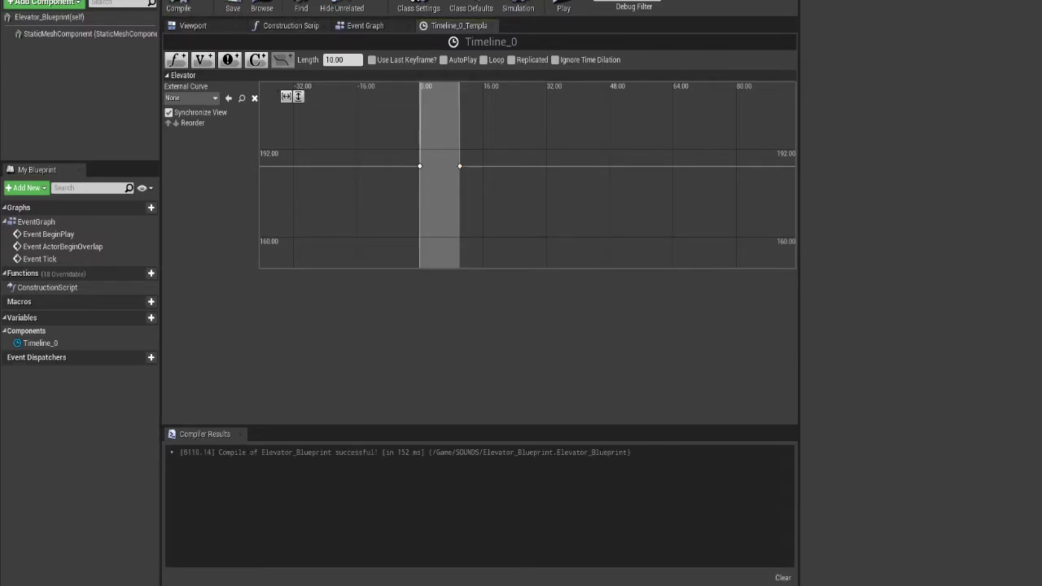
# - Return to the level editor and review the transform, material and physics properties of Elevator_Blueprint
pyautogui.click(122, 1)
pyautogui.moveTo(493, 242); pyautogui.dragTo(489, 326, button='right')
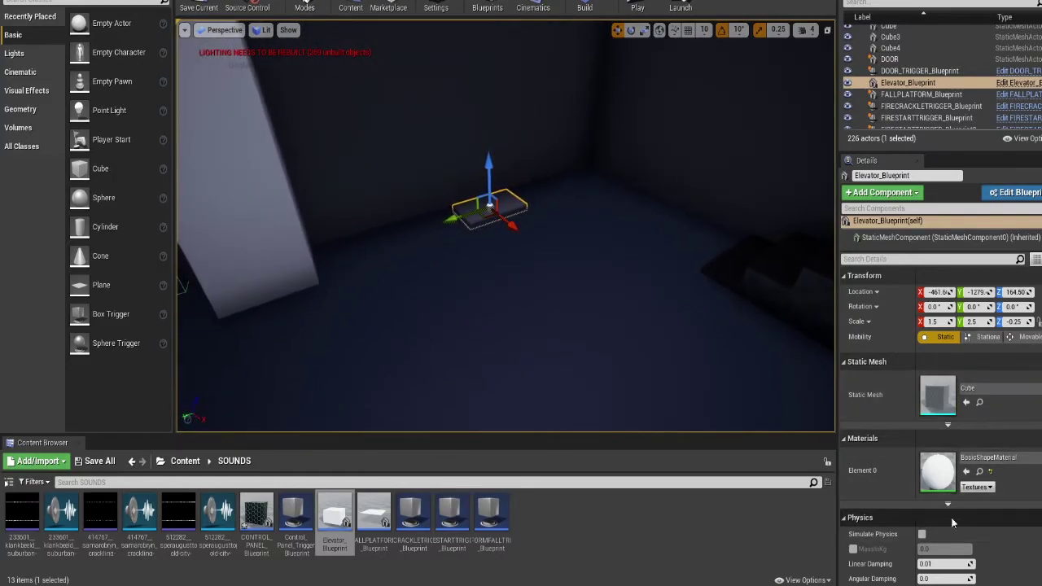
pyautogui.scroll(-3, 947, 529)
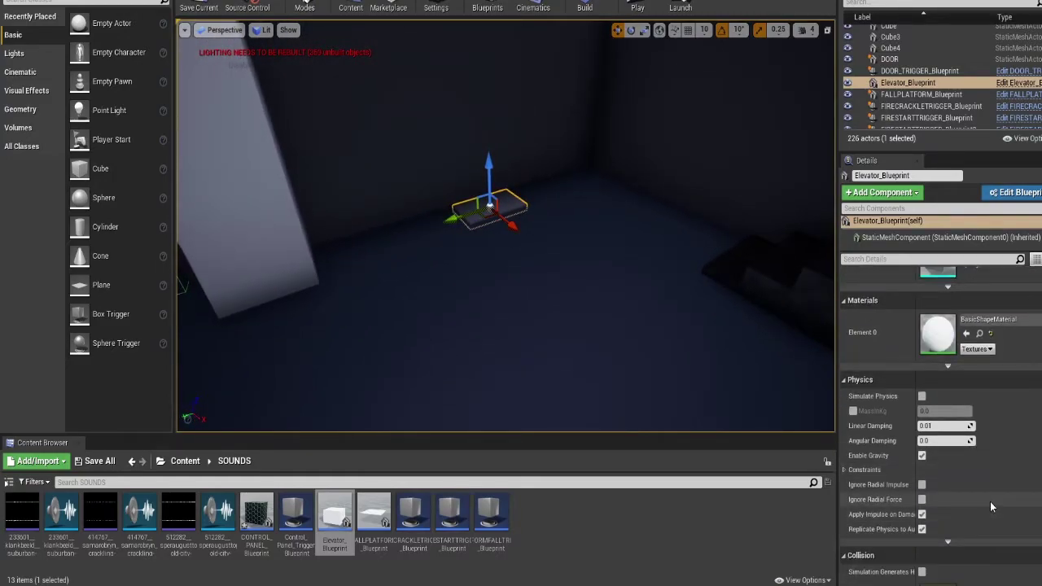
pyautogui.scroll(4, 991, 502)
pyautogui.scroll(-2, 989, 501)
pyautogui.scroll(-5, 989, 500)
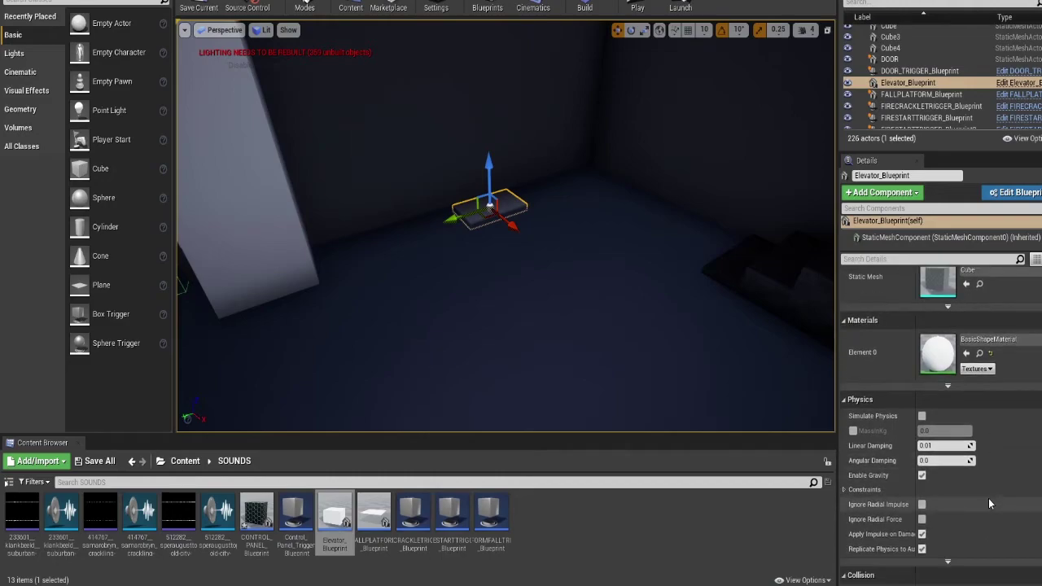
pyautogui.scroll(6, 989, 497)
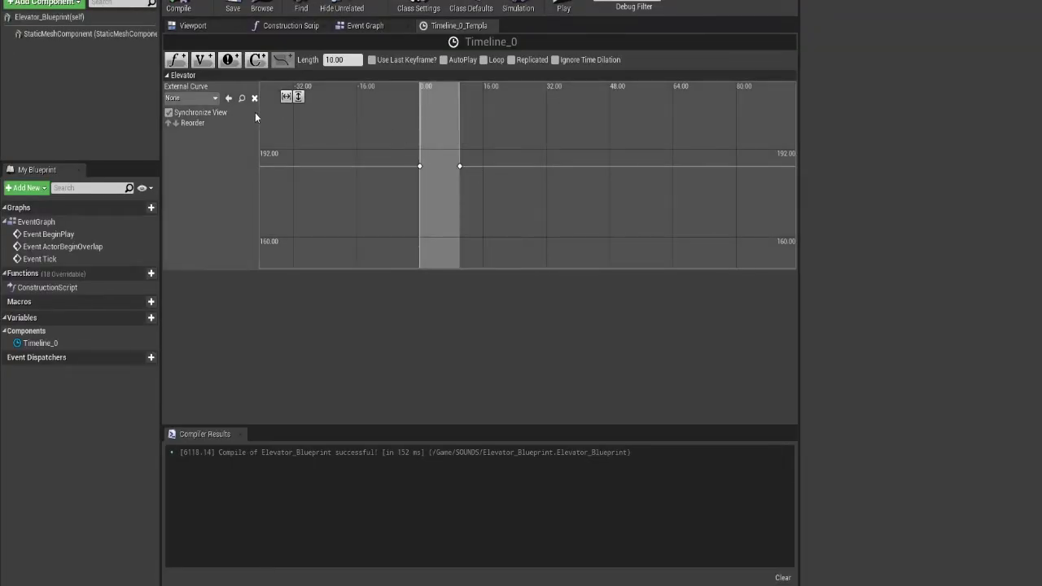
# - Save the Blueprint and fit the whole Elevator curve in the timeline view to check its three keys
pyautogui.click(236, 4)
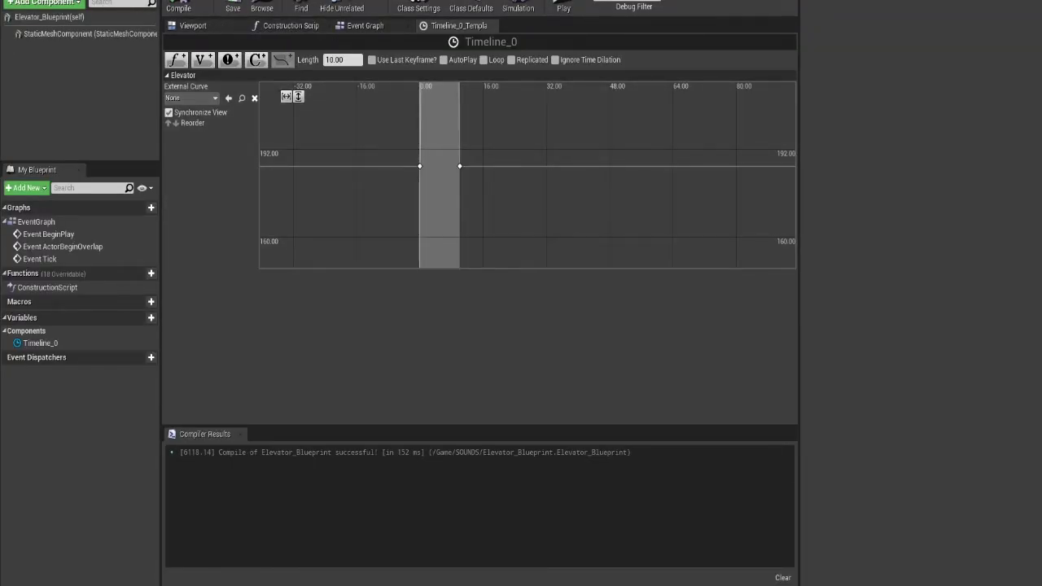
pyautogui.moveTo(375, 87); pyautogui.dragTo(361, 168, button='right')
pyautogui.click(286, 96)
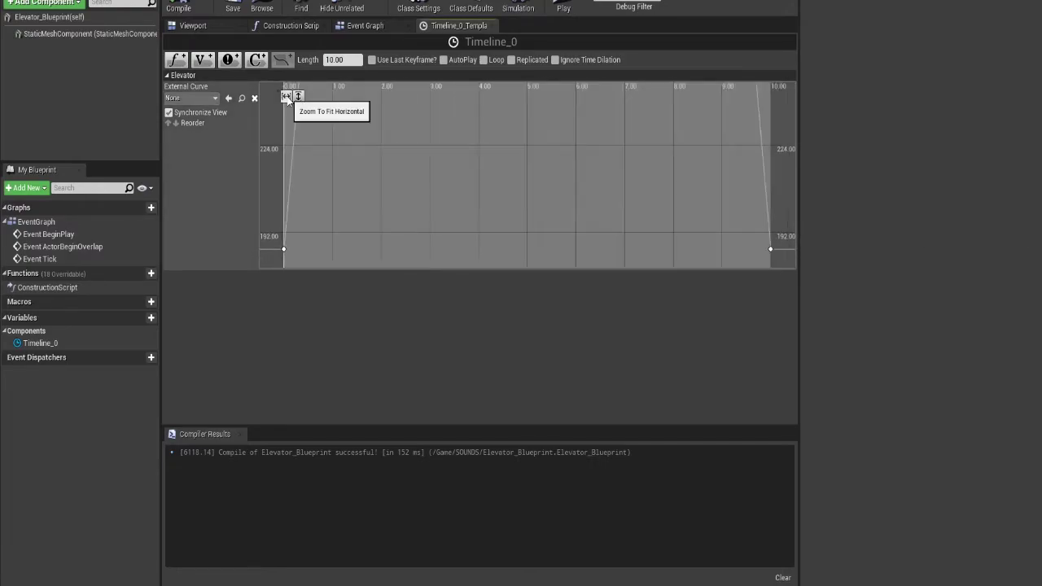
pyautogui.click(298, 96)
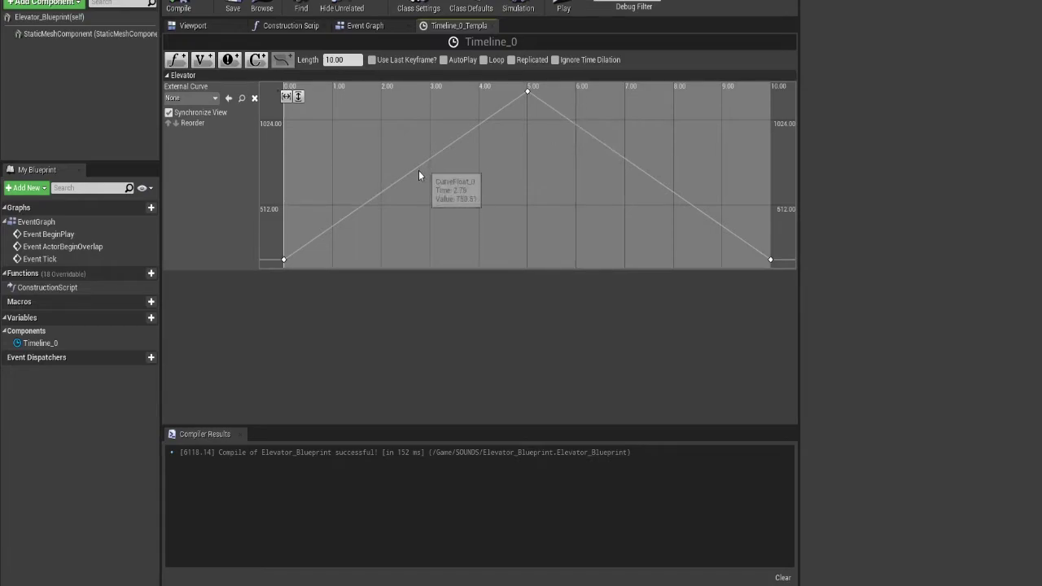
pyautogui.moveTo(549, 193); pyautogui.dragTo(542, 192, button='right')
pyautogui.moveTo(277, 261)
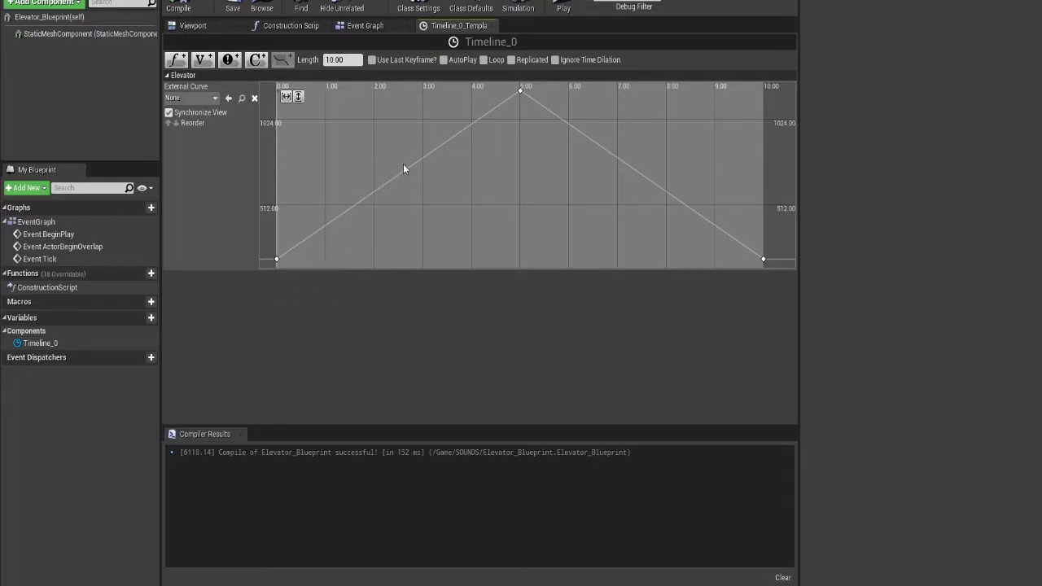
pyautogui.moveTo(522, 93)
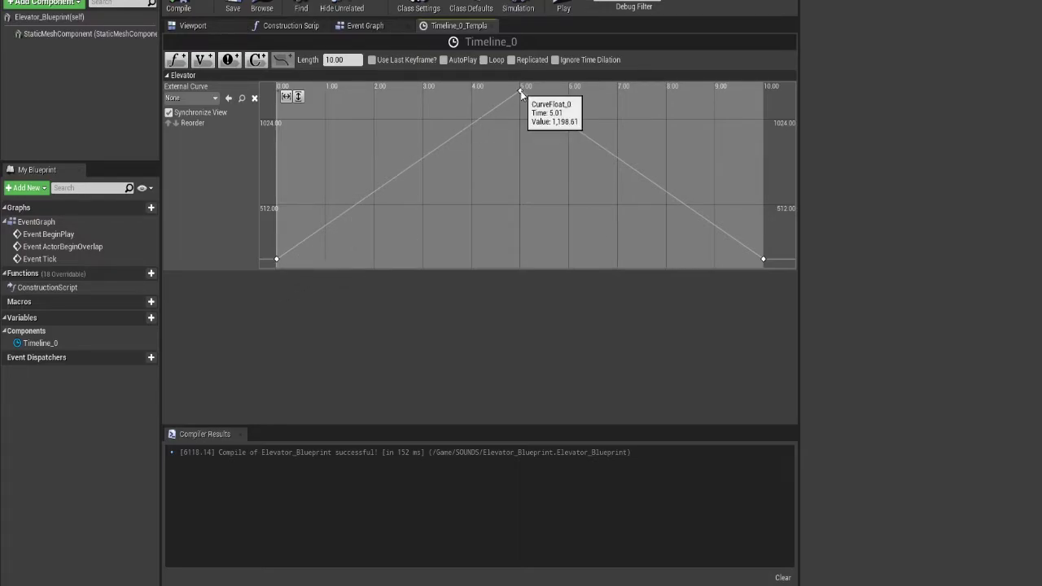
pyautogui.moveTo(764, 261)
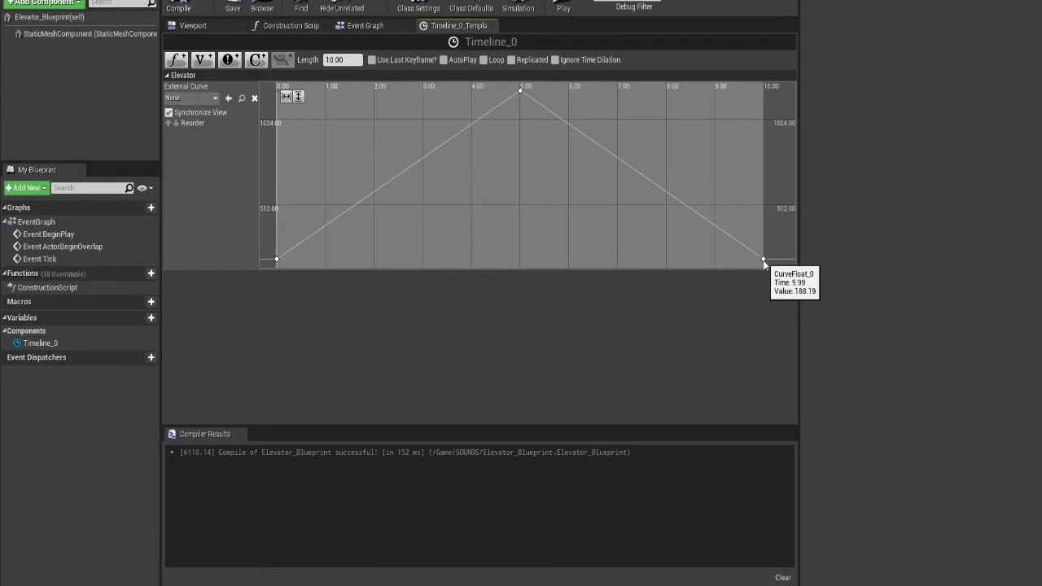
# - Set the interpolation of all three Elevator curve keys to Auto and enable Loop on the timeline
pyautogui.click(520, 91)
pyautogui.rightClick(520, 91)
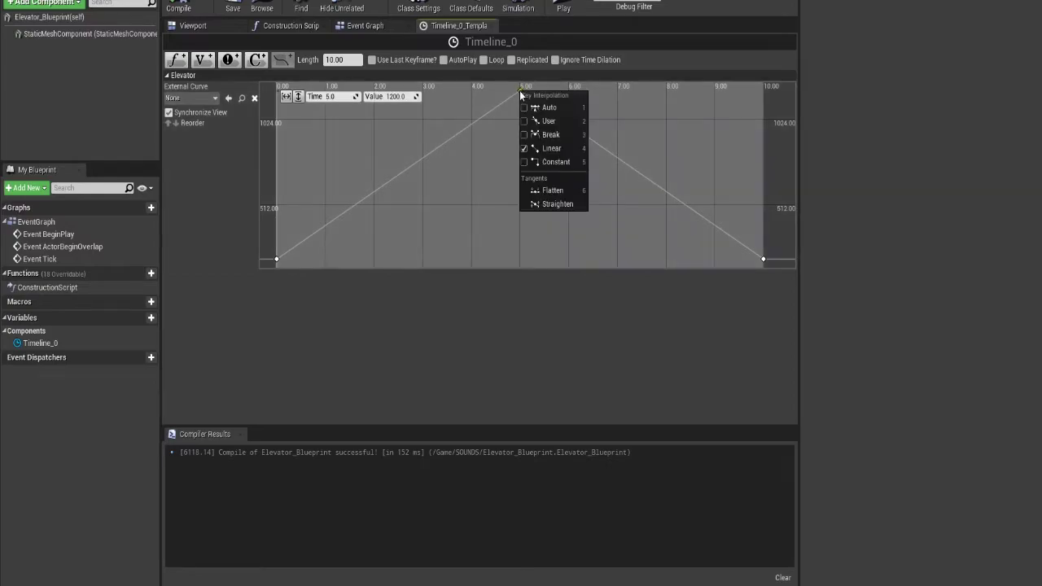
pyautogui.click(557, 108)
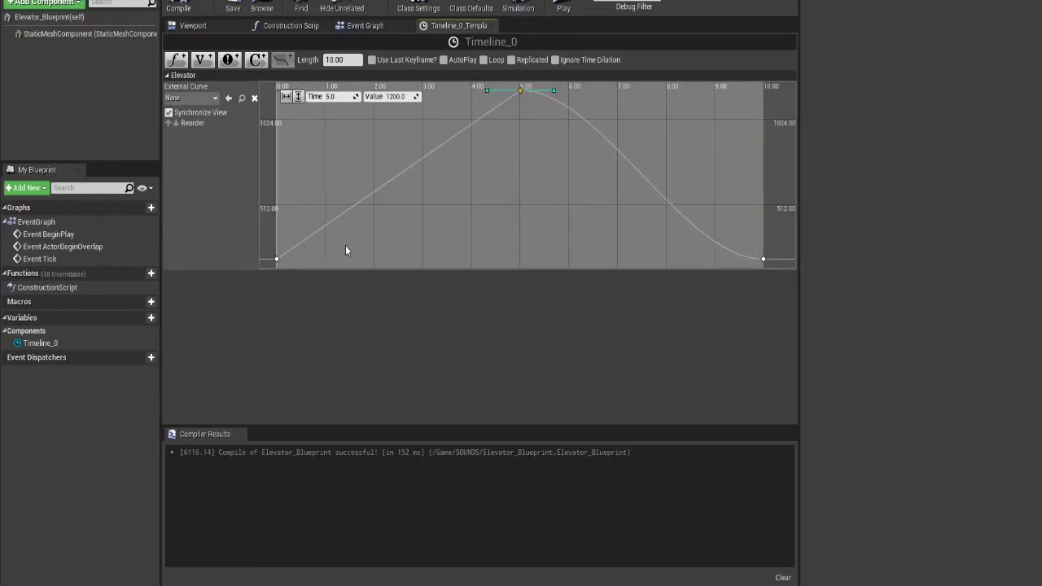
pyautogui.rightClick(277, 259)
pyautogui.click(311, 277)
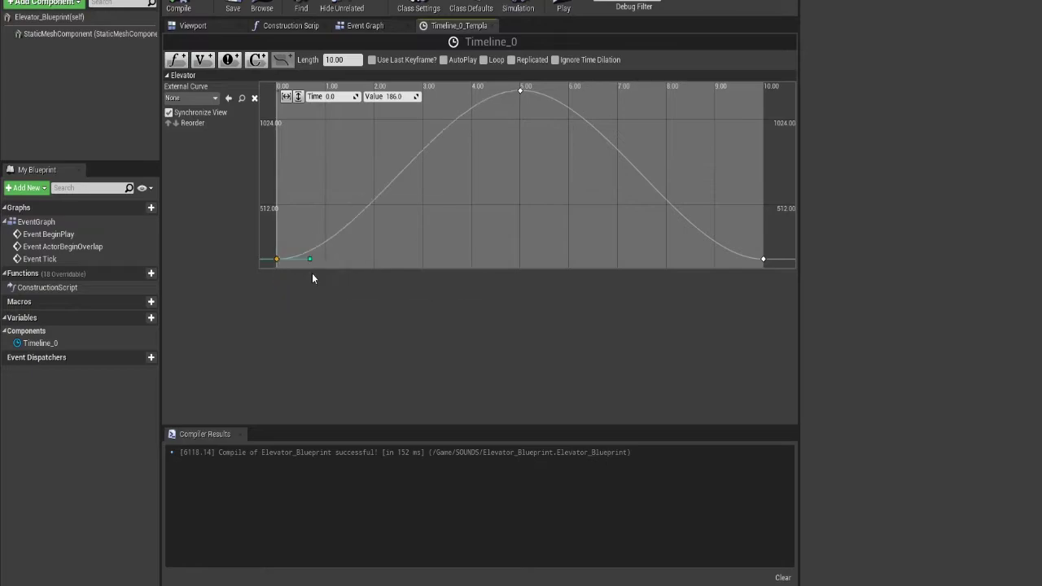
pyautogui.rightClick(763, 259)
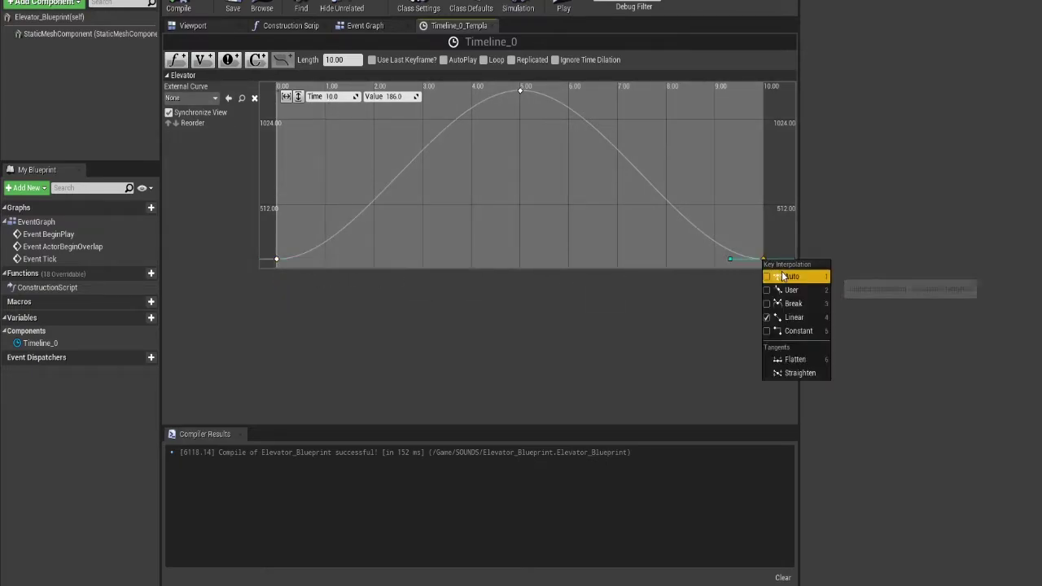
pyautogui.click(783, 277)
pyautogui.click(503, 187)
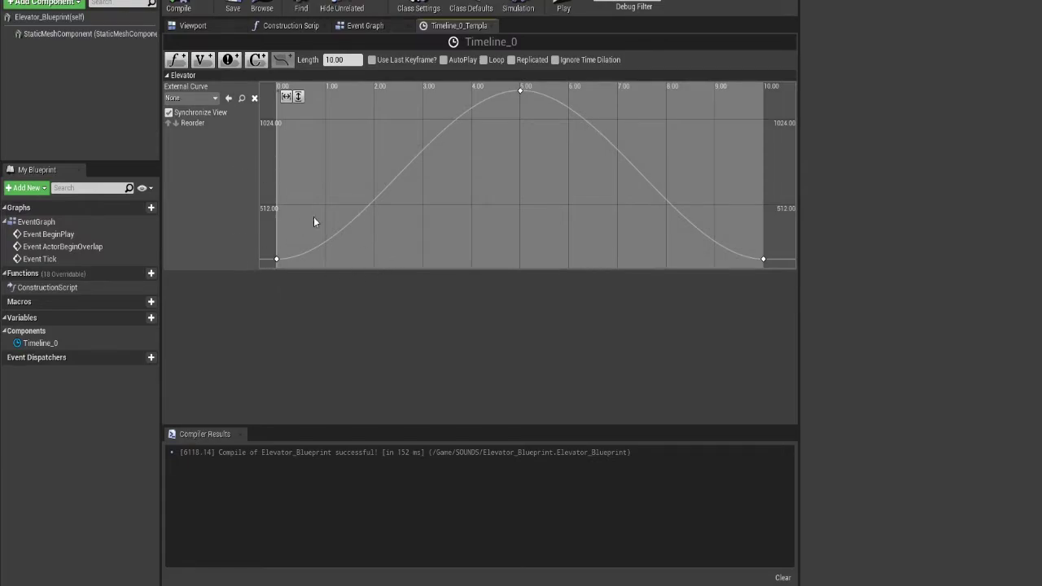
pyautogui.click(483, 60)
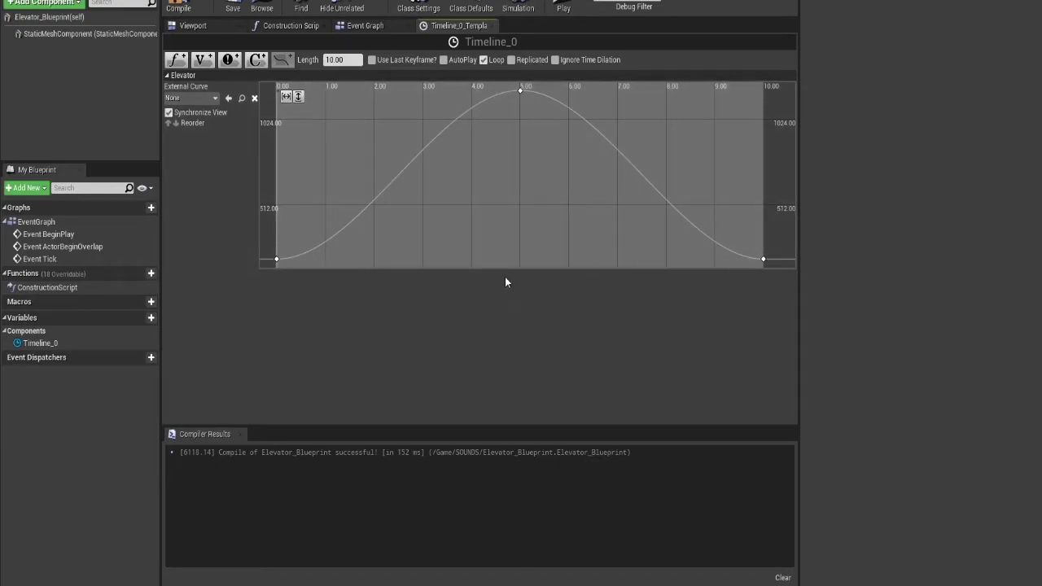
# - In the Event Graph, connect the timeline's Elevator output to New Location Z of SetWorldLocation, and compile and save the Blueprint
pyautogui.click(365, 27)
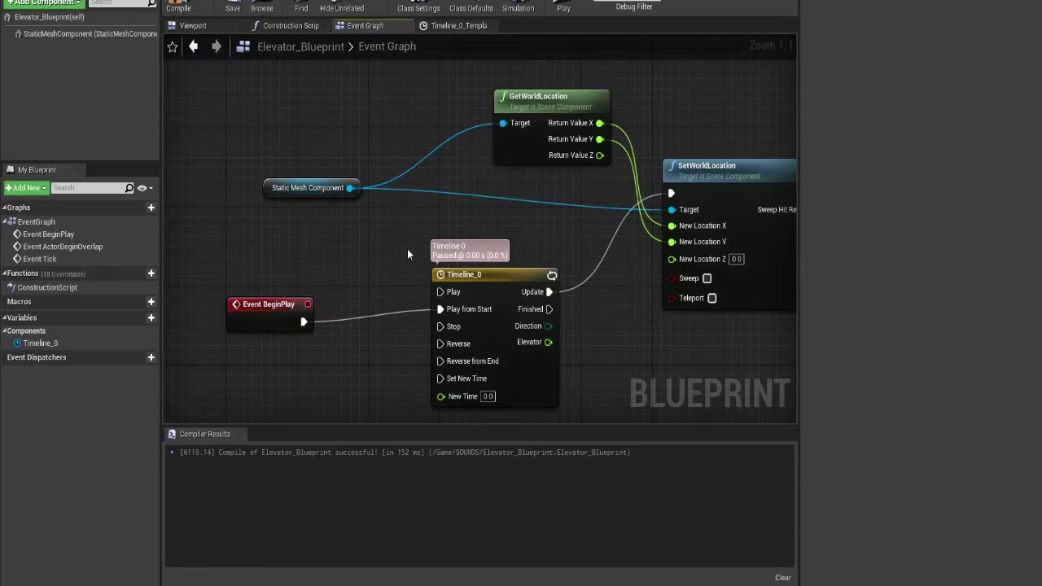
pyautogui.moveTo(400, 273); pyautogui.dragTo(402, 201, button='right')
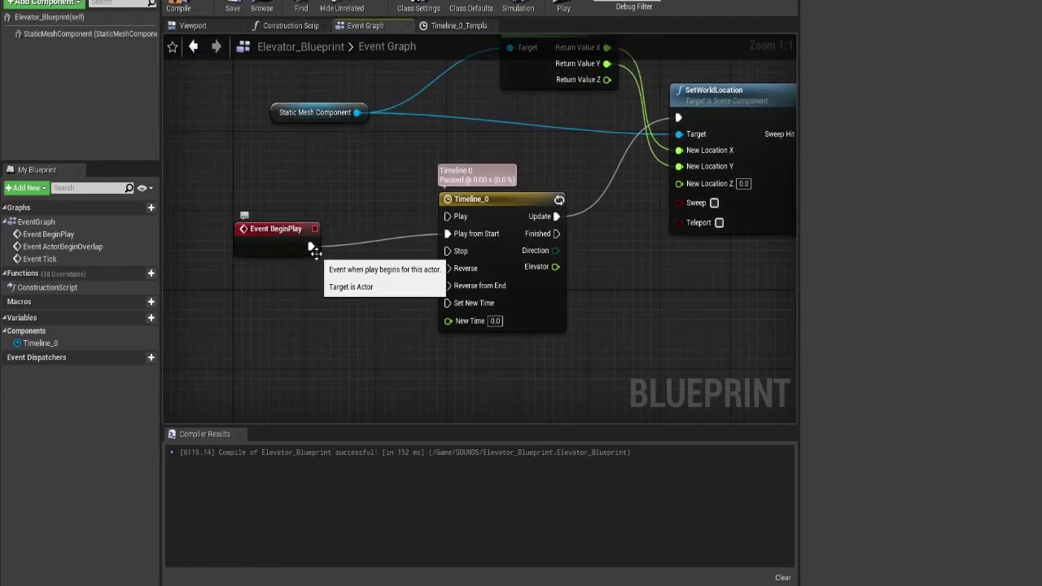
pyautogui.moveTo(468, 314); pyautogui.dragTo(473, 288, button='right')
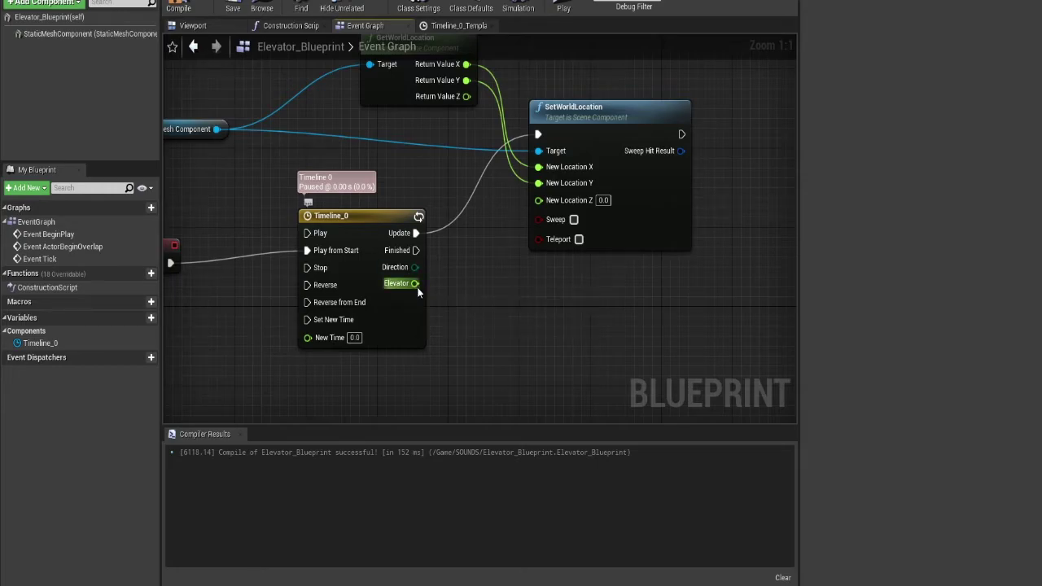
pyautogui.moveTo(414, 283); pyautogui.dragTo(541, 200)
pyautogui.moveTo(508, 288); pyautogui.dragTo(592, 309, button='right')
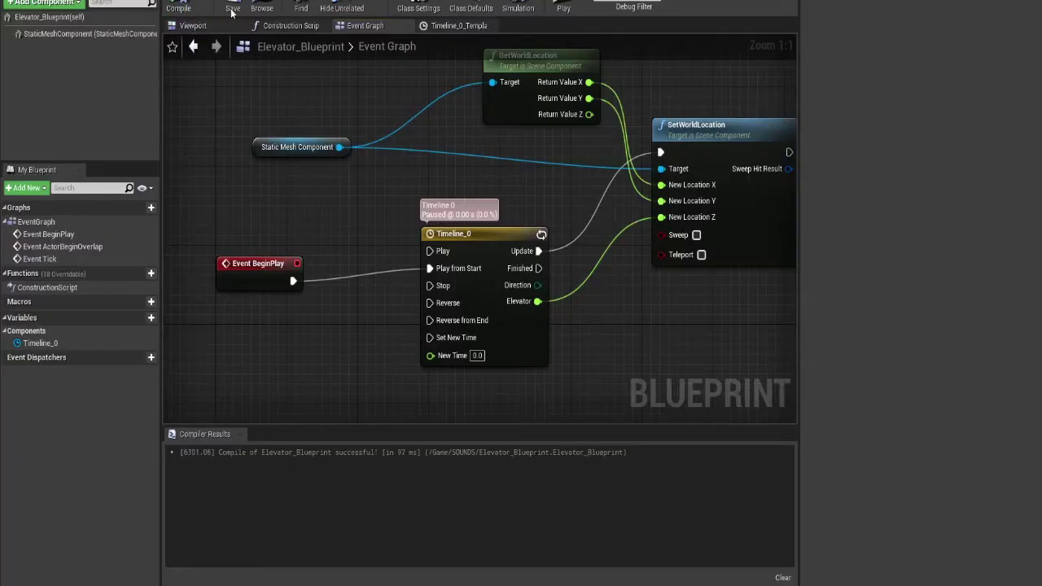
pyautogui.click(233, 8)
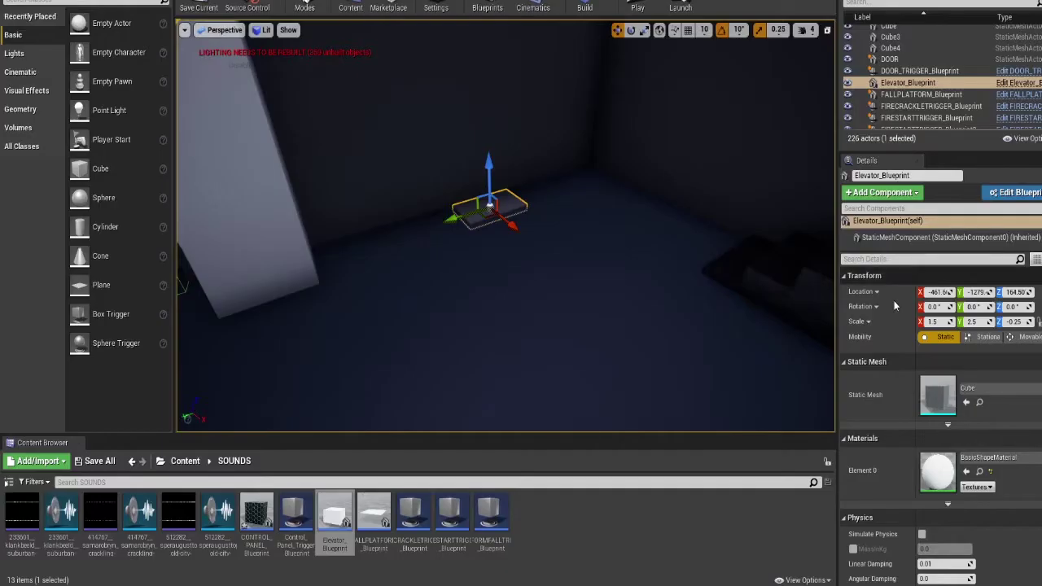
# - In the level editor, review Elevator_Blueprint's physics, collision, lighting and rendering properties
pyautogui.scroll(-5, 903, 326)
pyautogui.moveTo(884, 337)
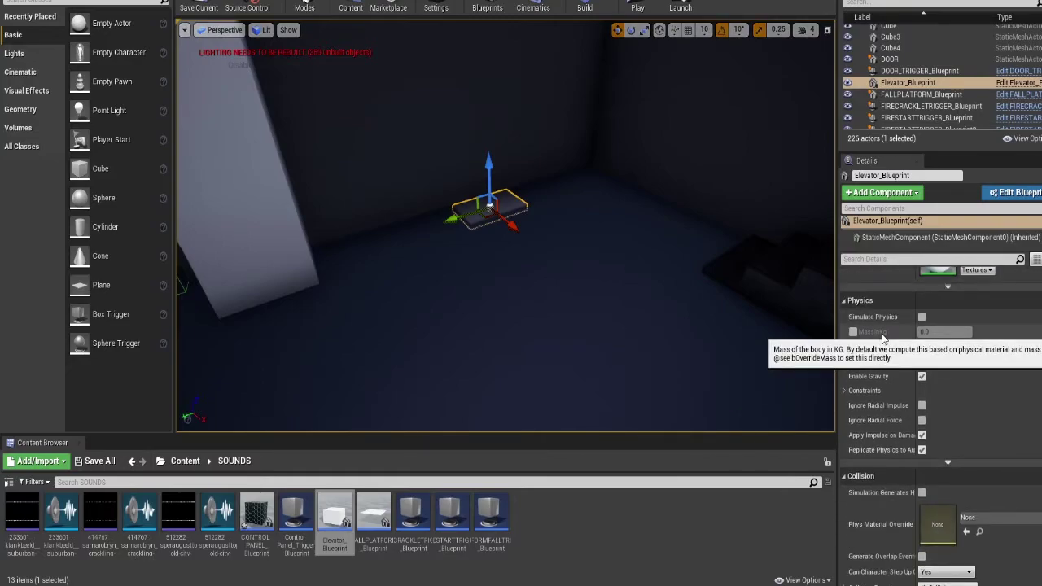
pyautogui.scroll(-3, 891, 336)
pyautogui.scroll(-3, 890, 331)
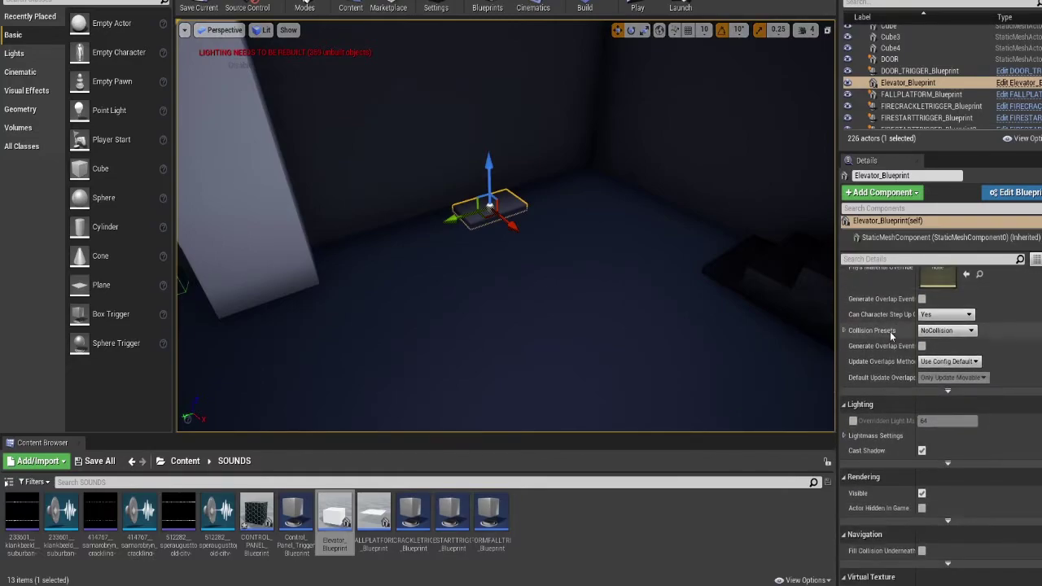
pyautogui.scroll(-3, 890, 334)
pyautogui.scroll(6, 893, 338)
pyautogui.scroll(6, 893, 337)
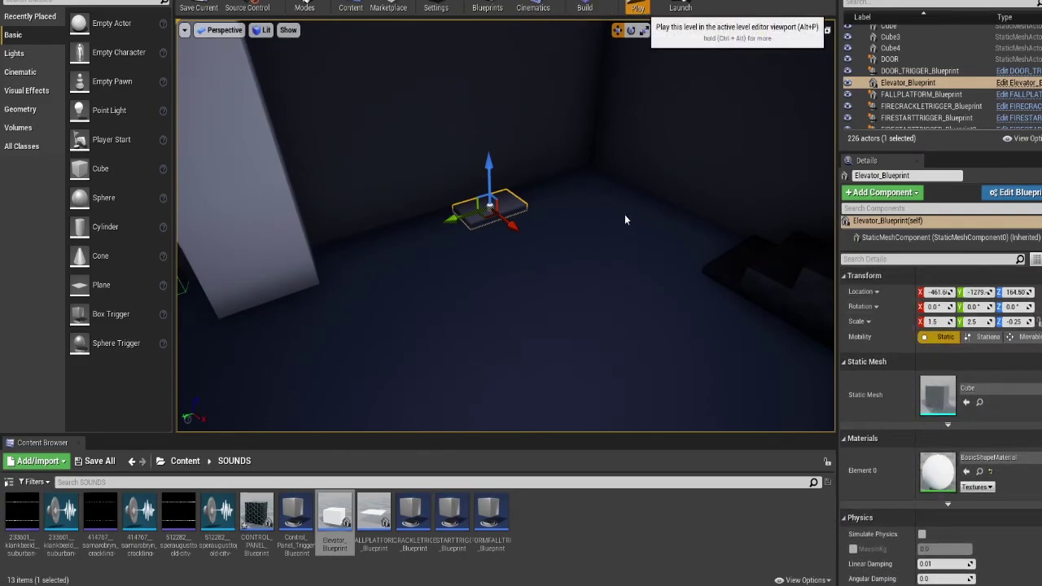
# - Play-test the level to check the elevator's movement, stop playing and dismiss the Message Log
pyautogui.hotkey('alt', 'p')
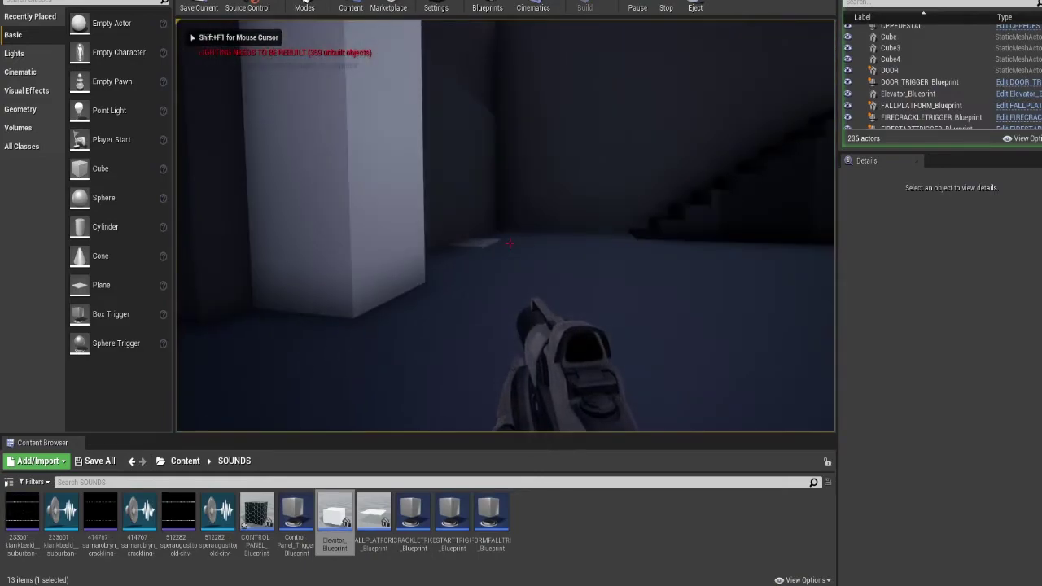
pyautogui.press('w')
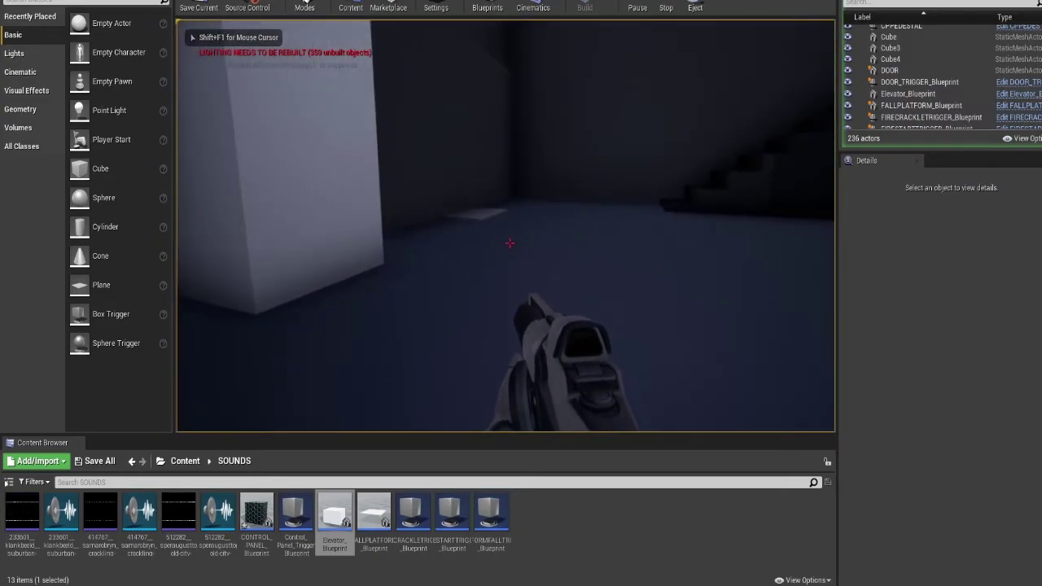
pyautogui.press('Escape')
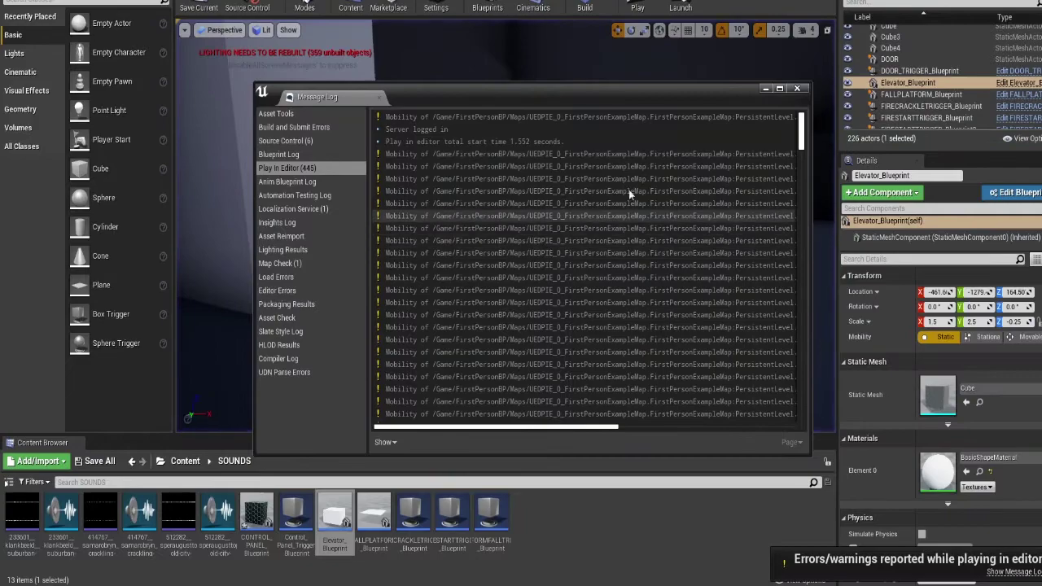
pyautogui.click(797, 88)
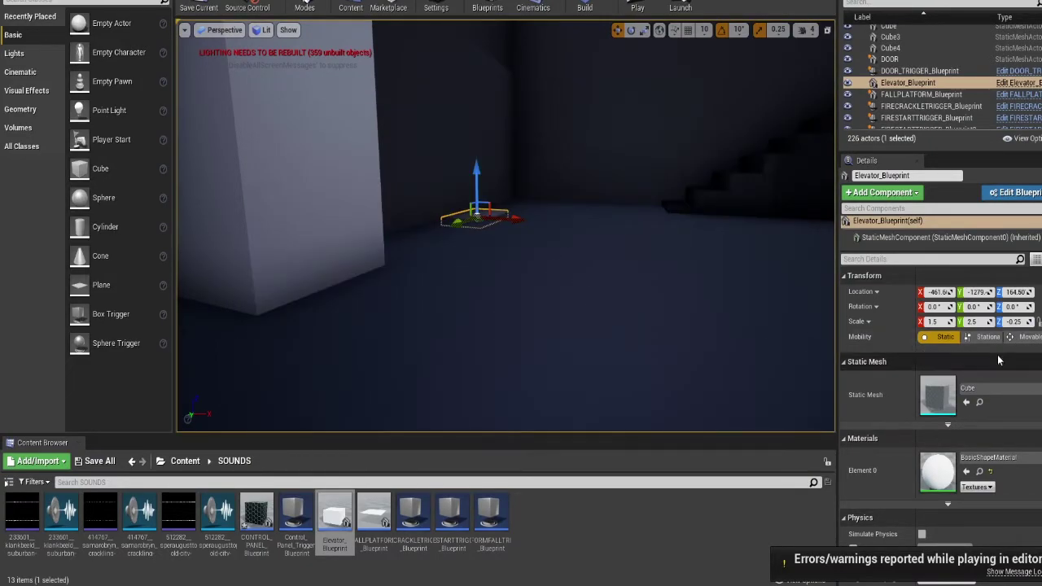
# - Set Elevator_Blueprint's mobility to Movable and check up close how the platform sits on the floor
pyautogui.click(1028, 336)
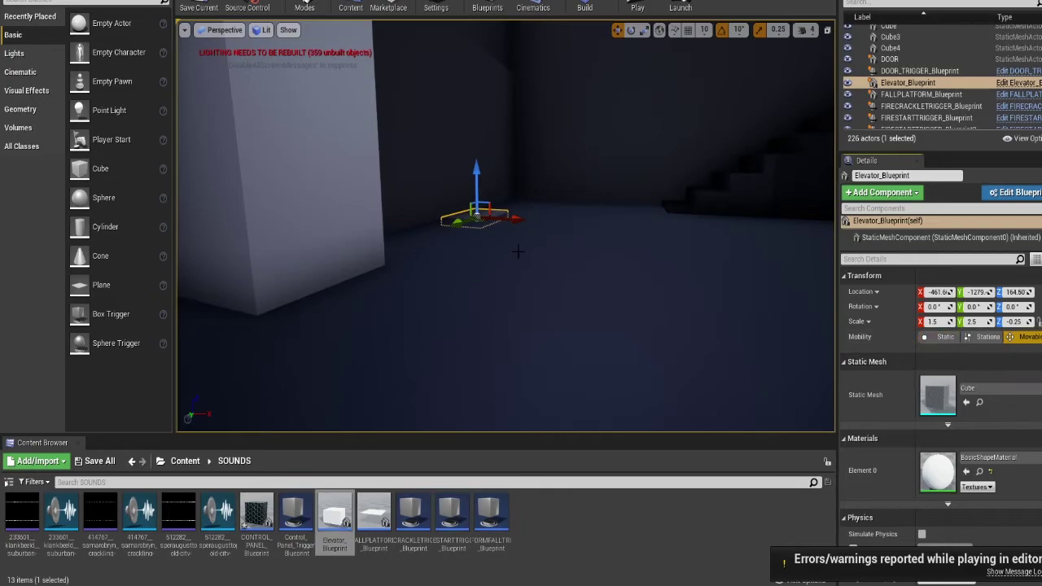
pyautogui.press('f')
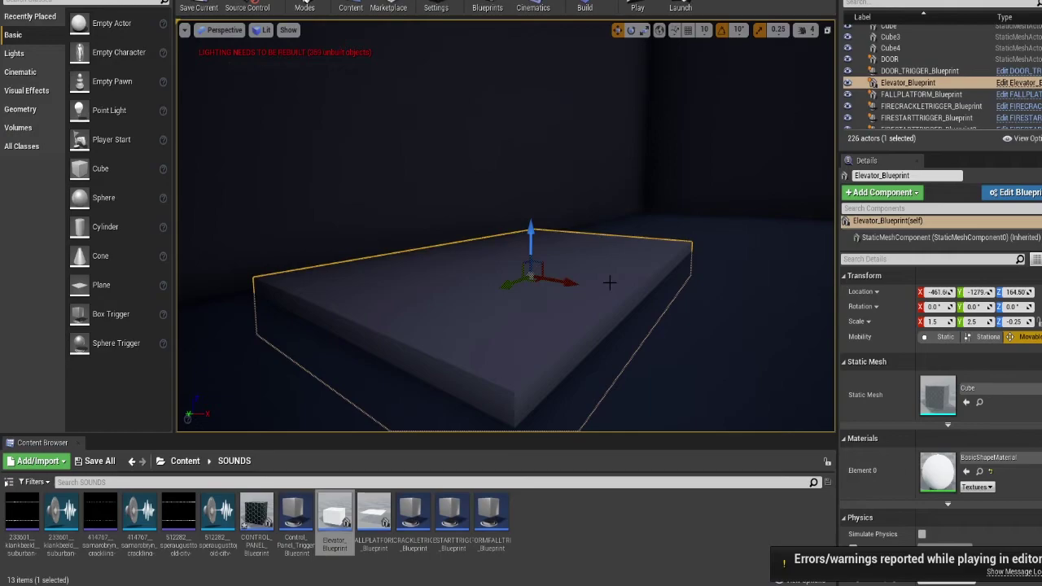
pyautogui.moveTo(611, 279)
pyautogui.mouseDown(button='right')
pyautogui.moveTo(693, 281)
pyautogui.moveTo(612, 275)
pyautogui.mouseUp(button='right')
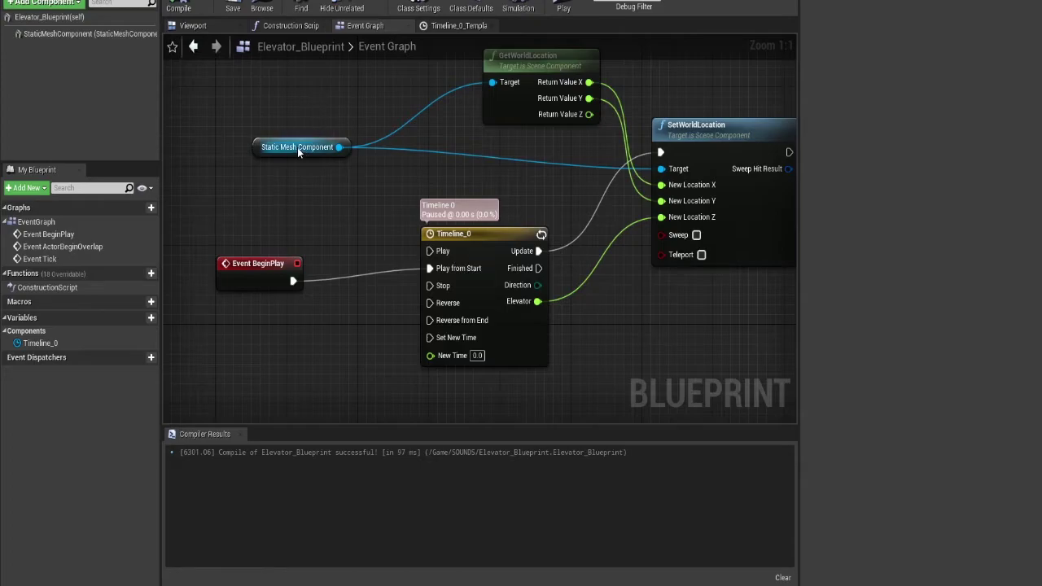
# - In the Elevator timeline, set the value of the first and last keys to 190 and compile the Blueprint
pyautogui.click(423, 28)
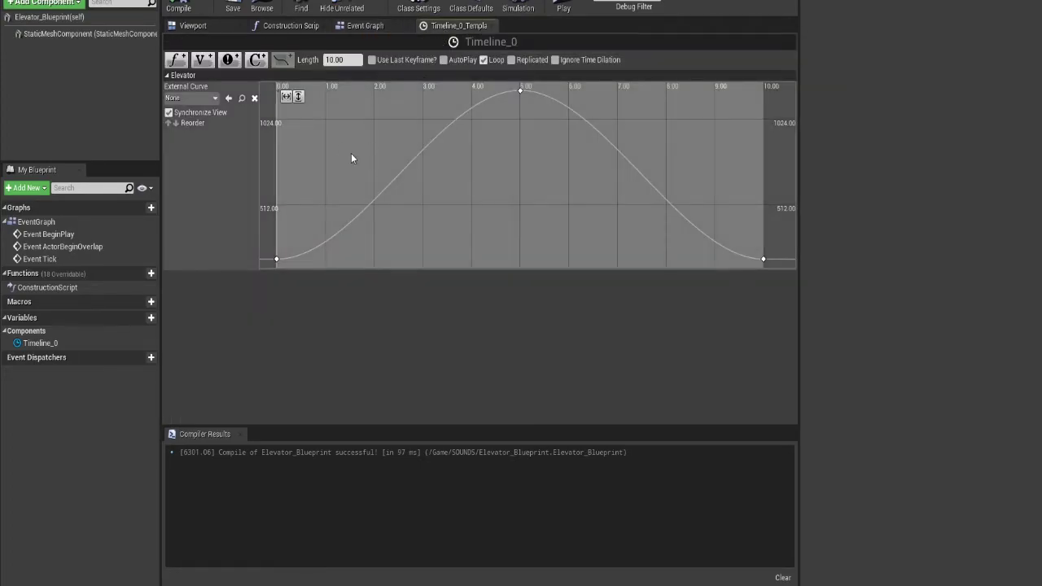
pyautogui.click(277, 258)
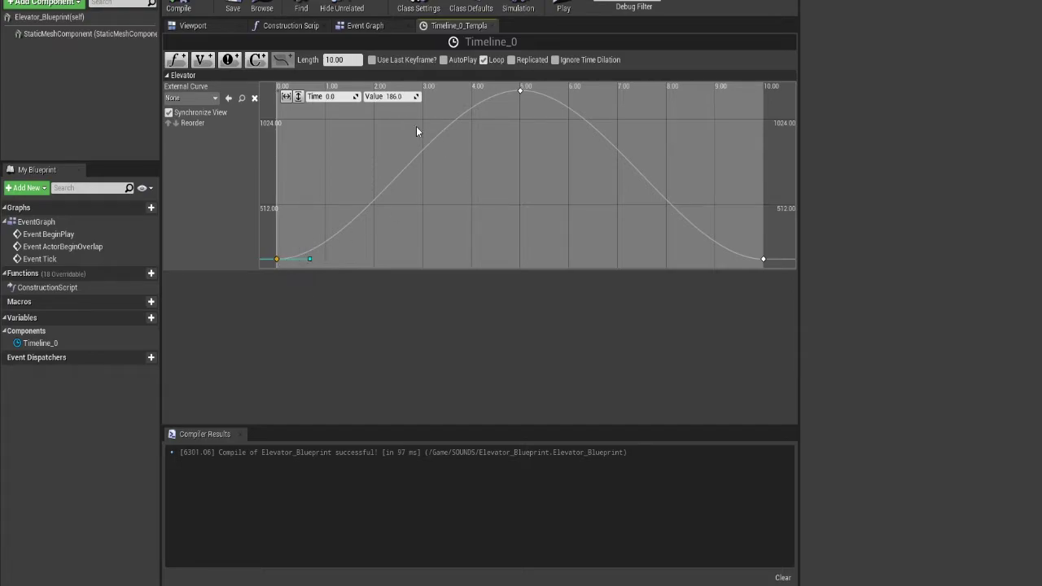
pyautogui.write('190')
pyautogui.press('Return')
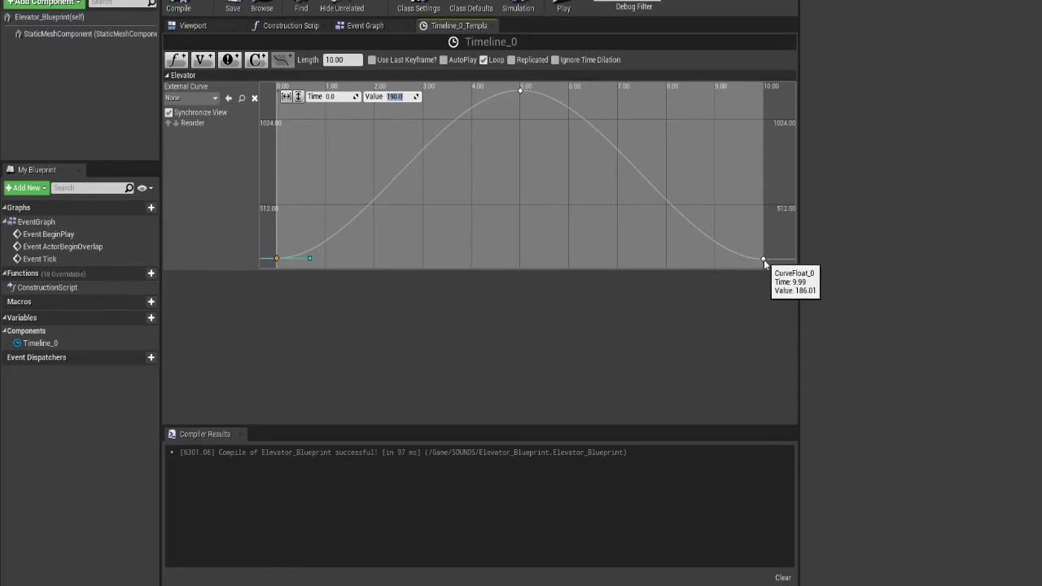
pyautogui.write('2')
pyautogui.press('BackSpace')
pyautogui.write('19')
pyautogui.press('Return')
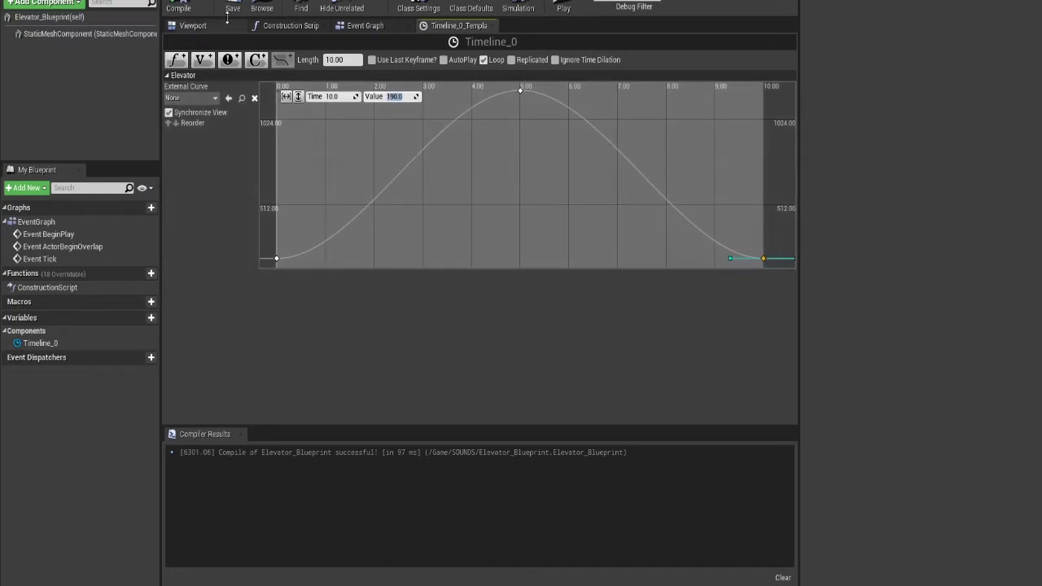
pyautogui.click(196, 4)
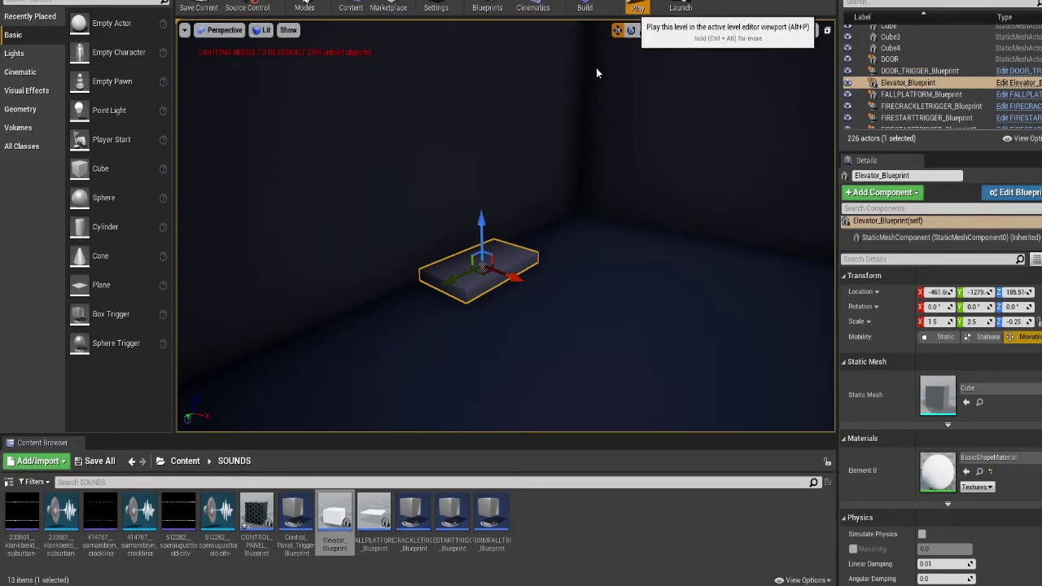
# - Play-test the level, walk around the moving elevator platform to watch its travel from several angles, and stop playing
pyautogui.click(638, 10)
pyautogui.press('w')
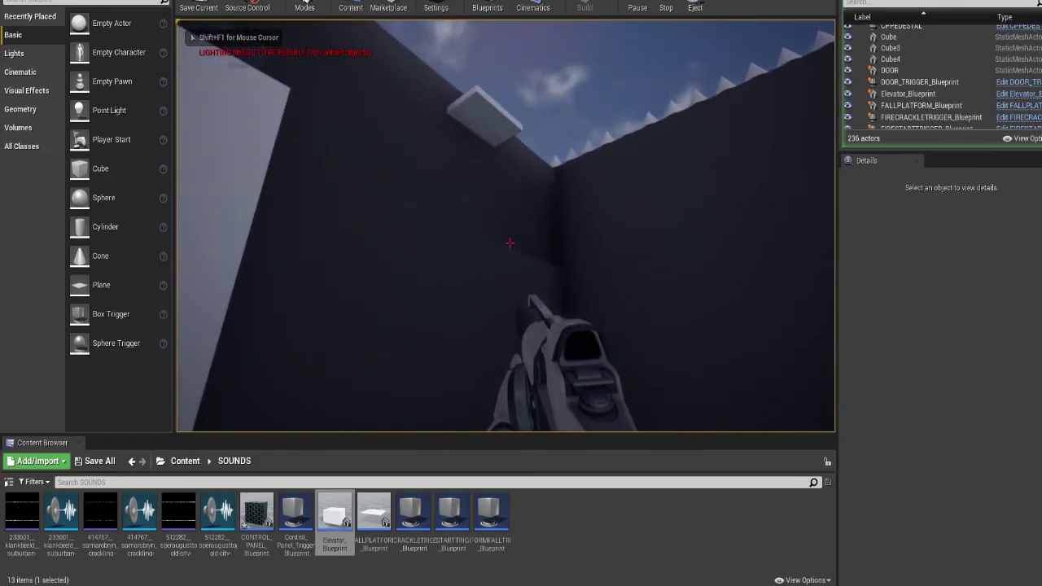
pyautogui.press('w')
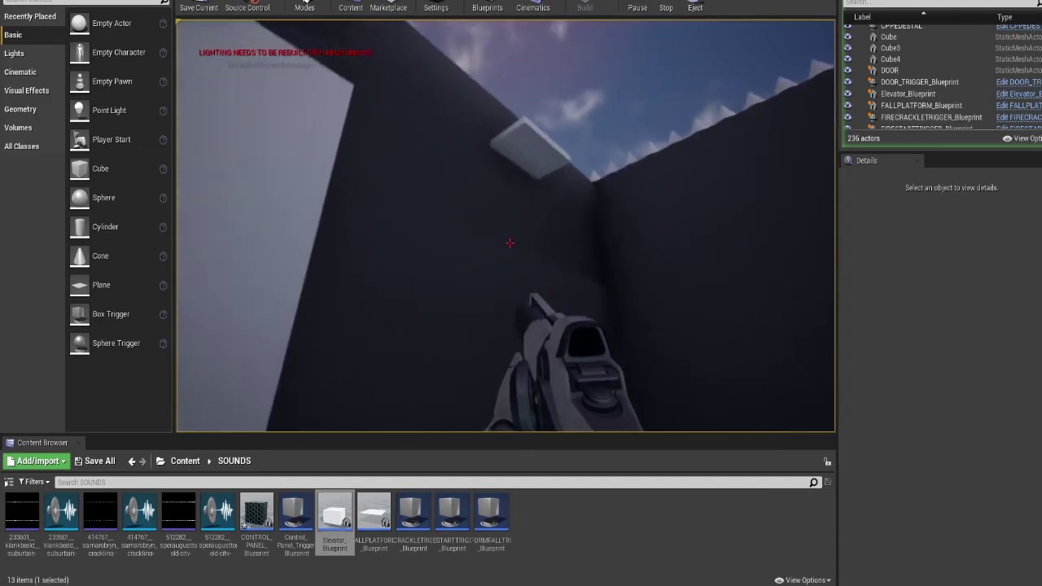
pyautogui.press('w')
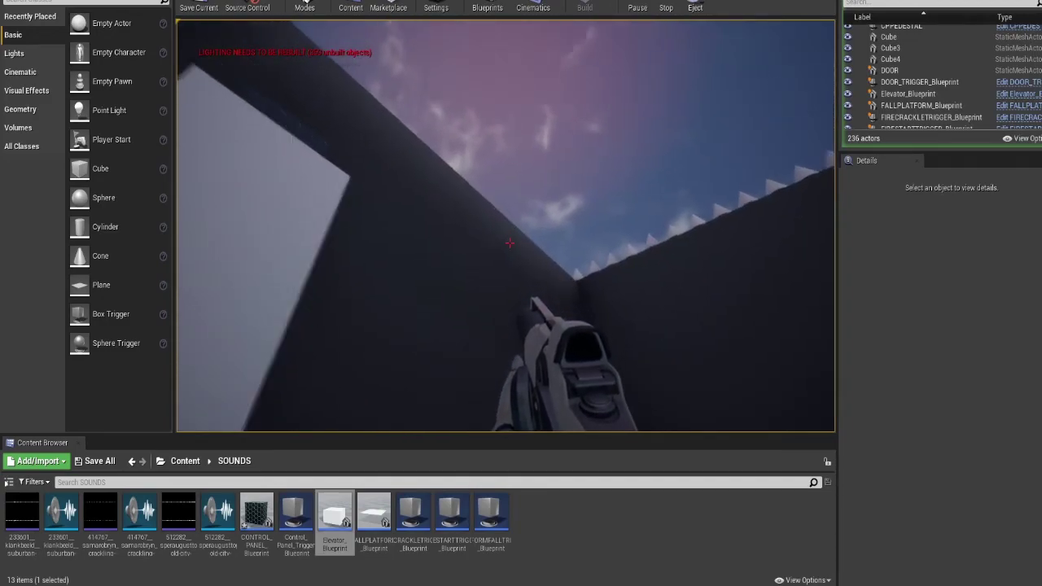
pyautogui.press('w')
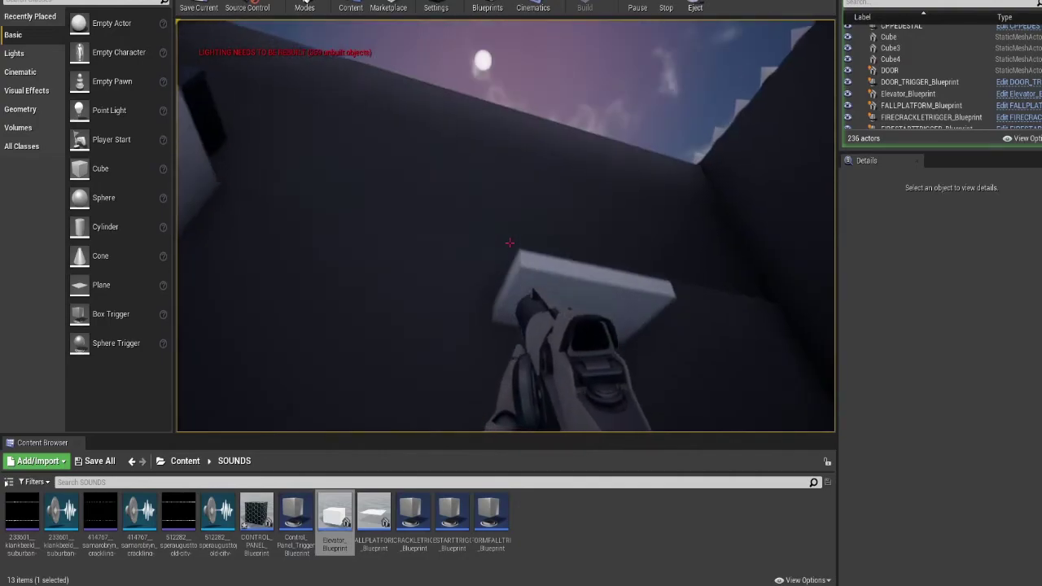
pyautogui.press('s')
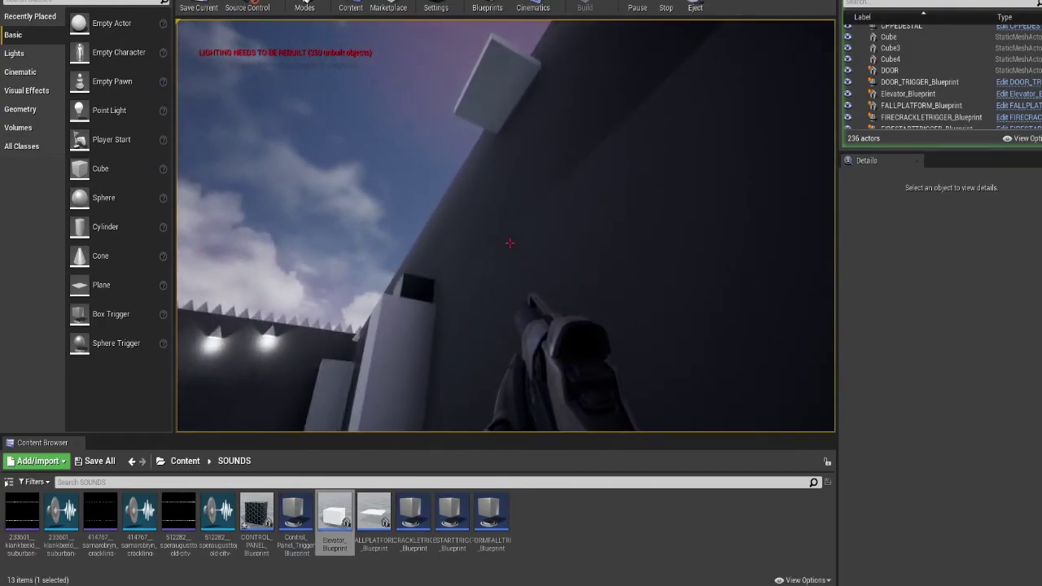
pyautogui.press('w')
pyautogui.press('w')
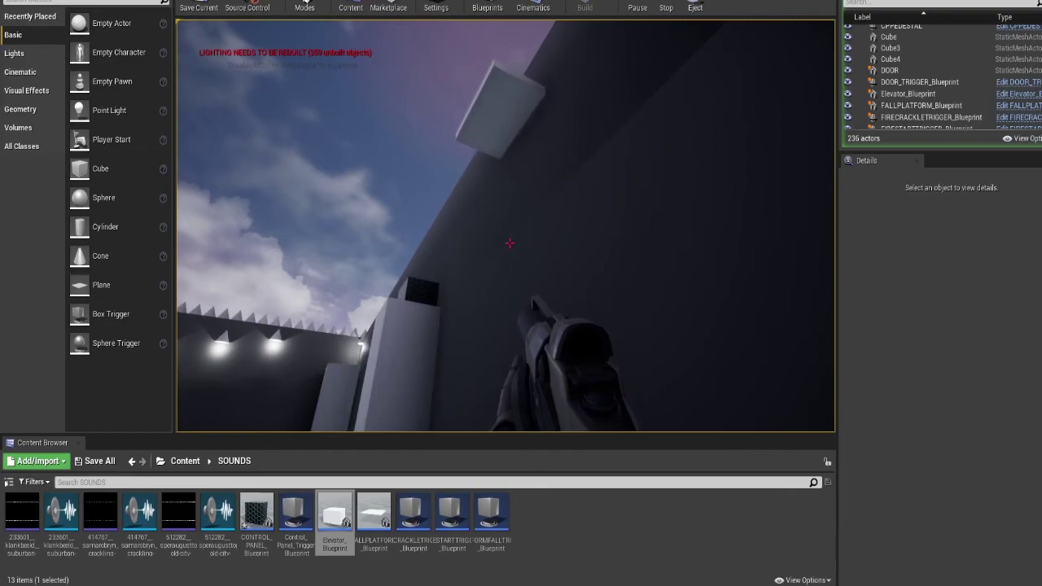
pyautogui.press('w')
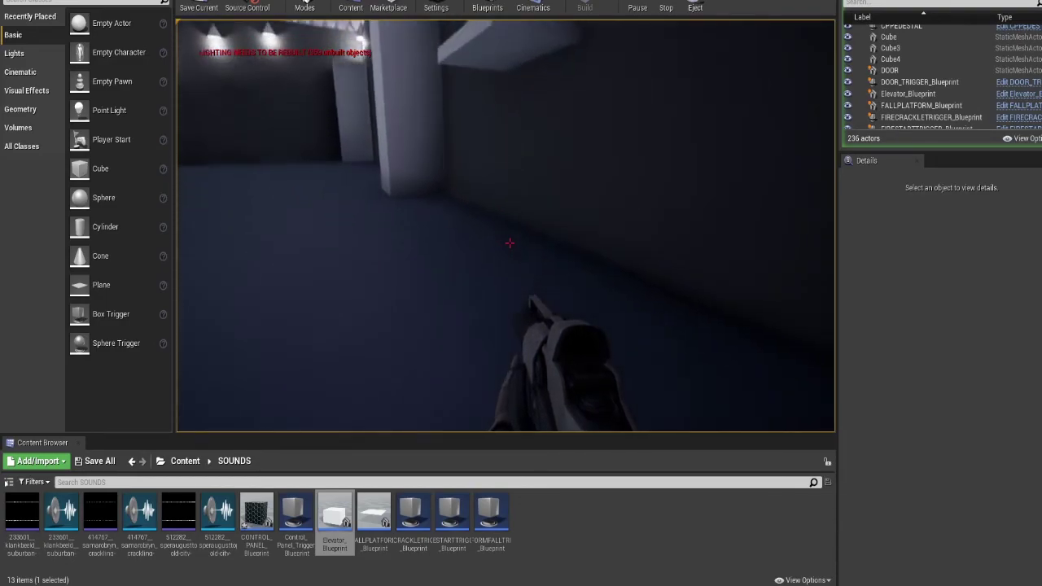
pyautogui.press('w')
pyautogui.press('w')
pyautogui.press('w')
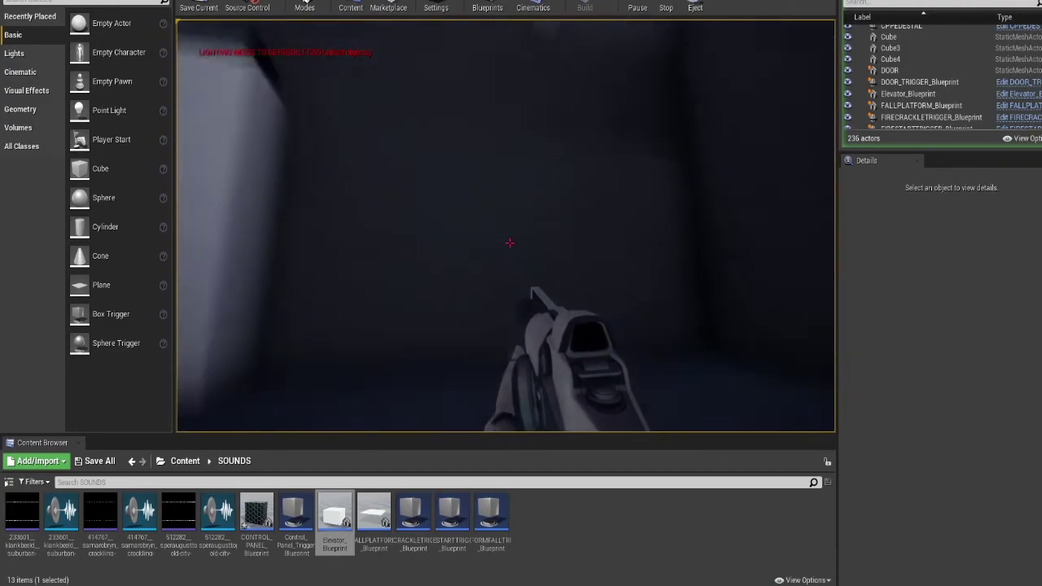
pyautogui.press('Escape')
# - Review Elevator_Blueprint's material and physics properties, its timeline curve and the node connections in its Event Graph
pyautogui.moveTo(544, 253); pyautogui.dragTo(550, 250, button='right')
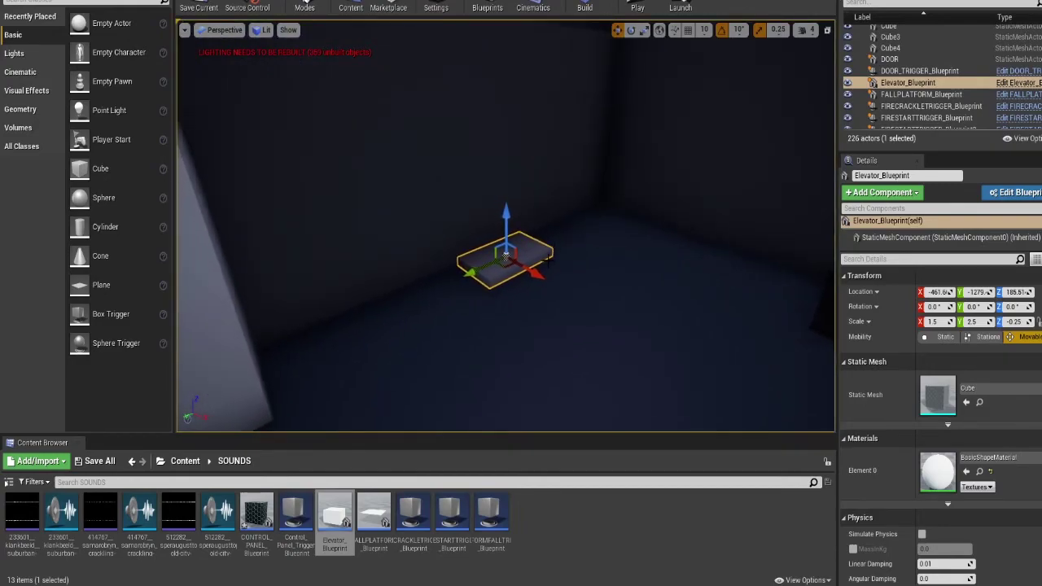
pyautogui.scroll(-2, 898, 394)
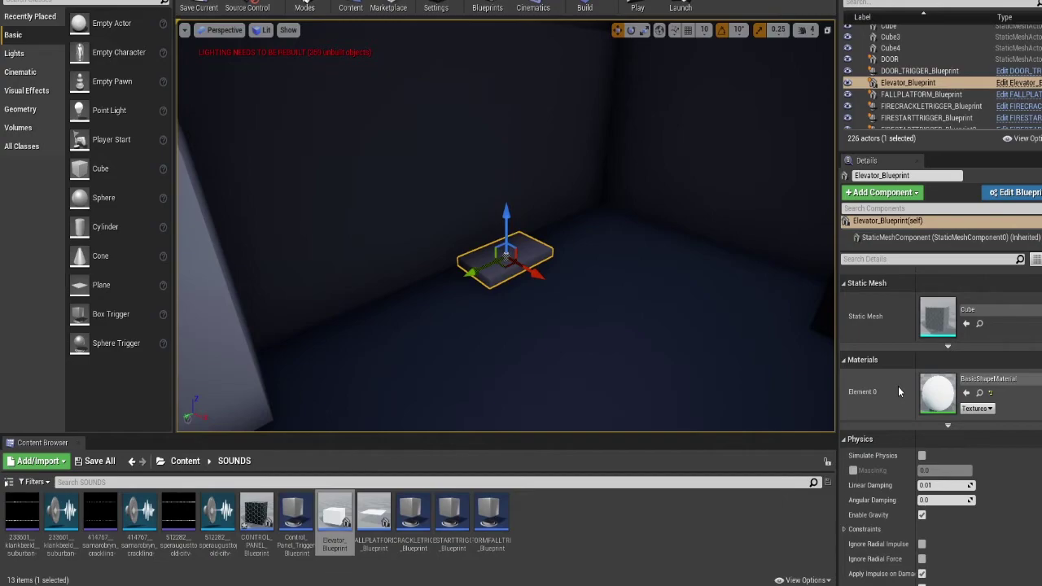
pyautogui.scroll(-2, 898, 386)
pyautogui.scroll(4, 899, 387)
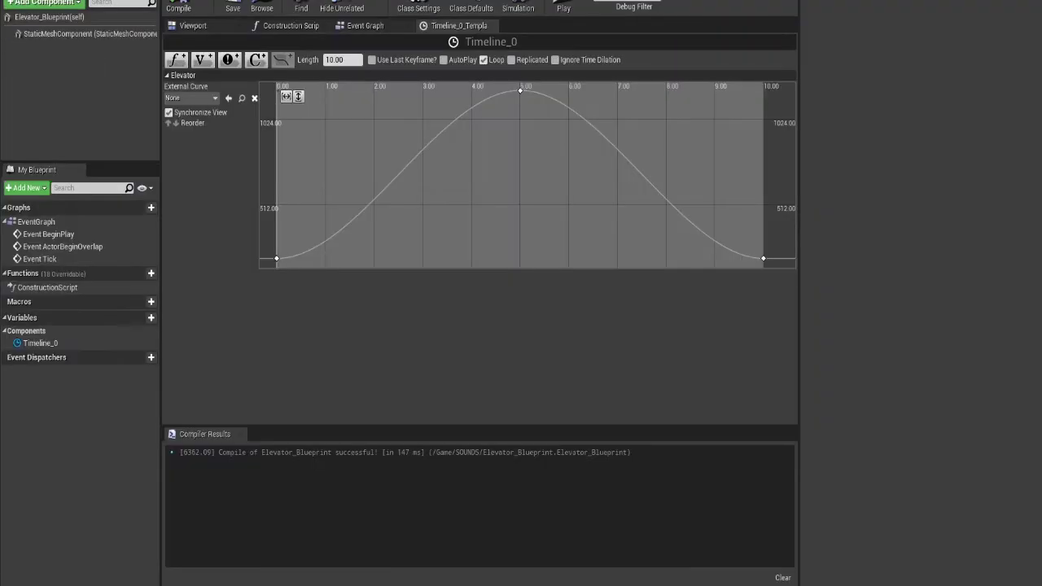
pyautogui.click(376, 26)
pyautogui.click(440, 26)
pyautogui.click(389, 26)
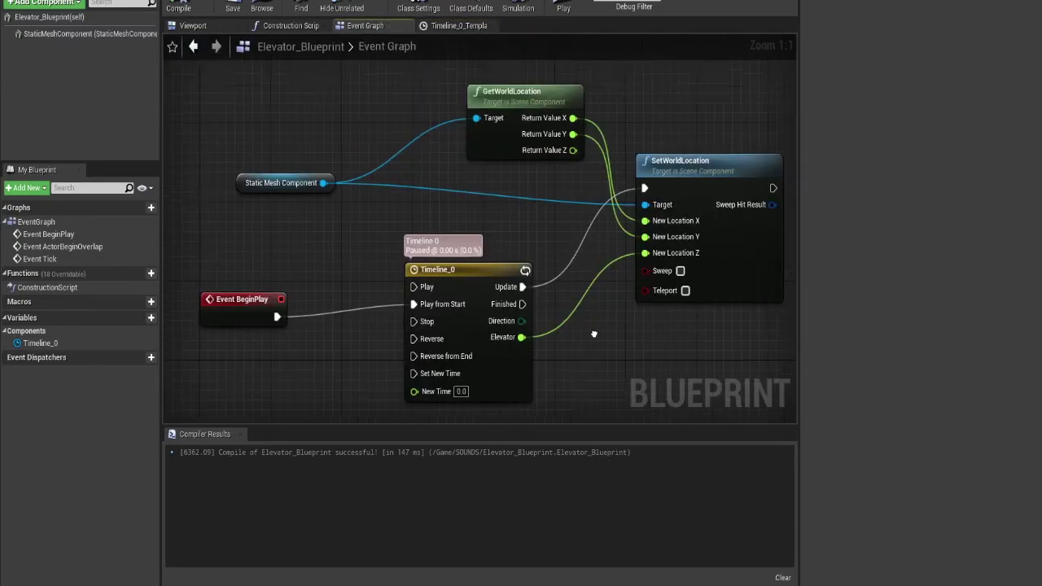
pyautogui.moveTo(595, 334); pyautogui.dragTo(558, 316, button='right')
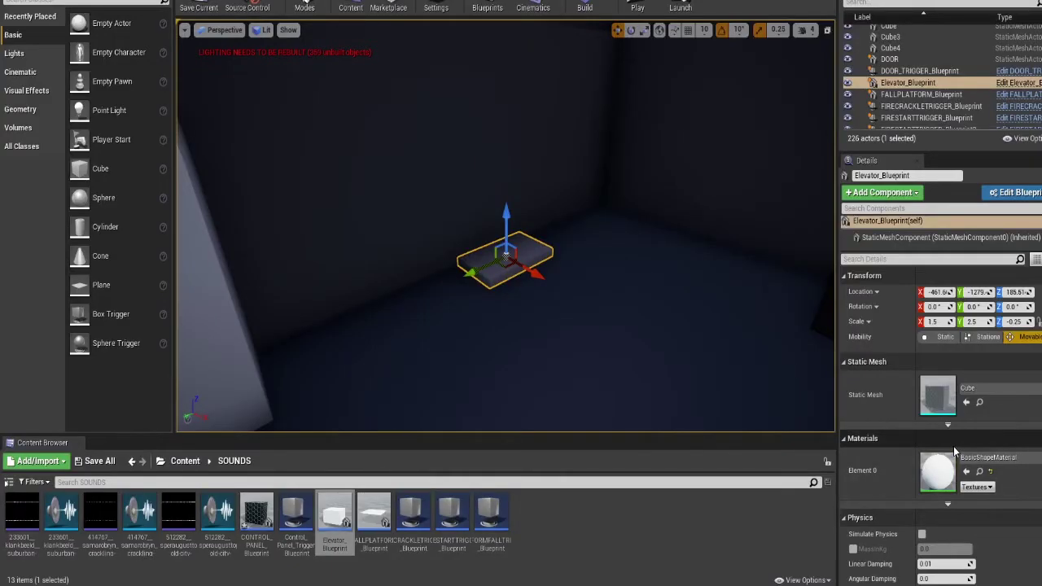
# - Set the collision preset of Elevator_Blueprint in the level to Default and save the current map
pyautogui.scroll(-7, 955, 453)
pyautogui.scroll(-3, 951, 445)
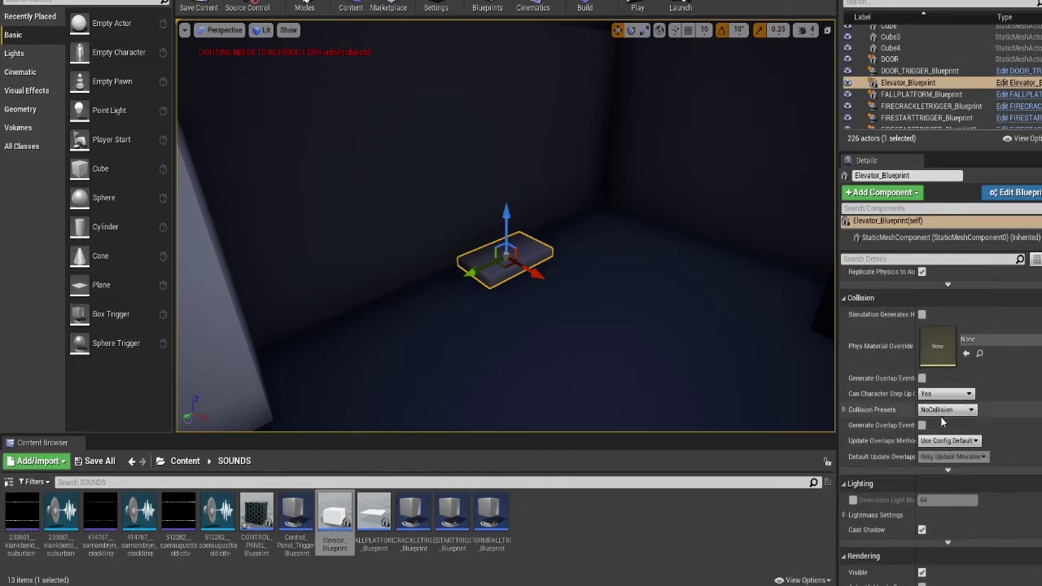
pyautogui.click(945, 411)
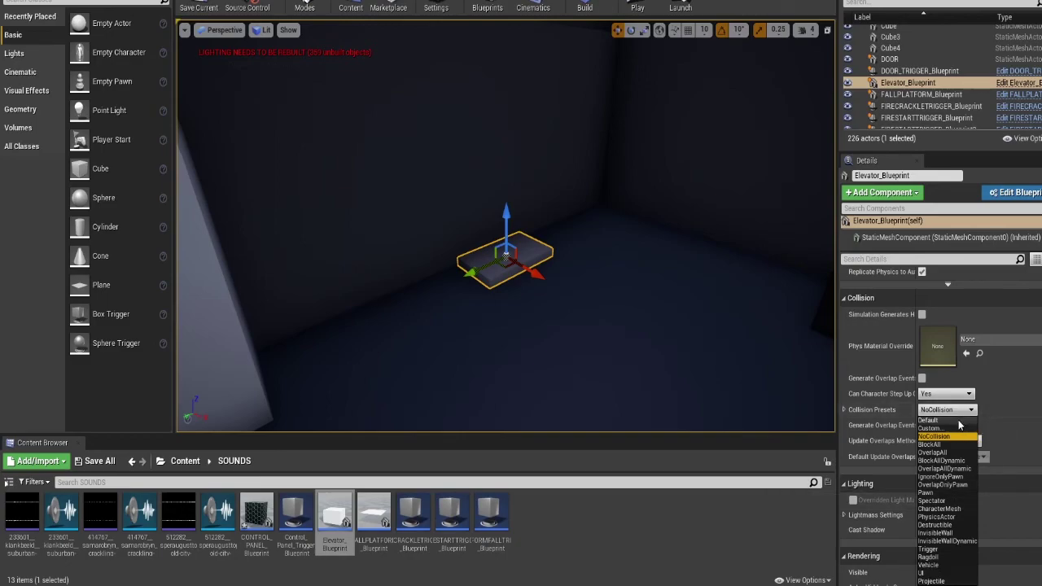
pyautogui.click(960, 422)
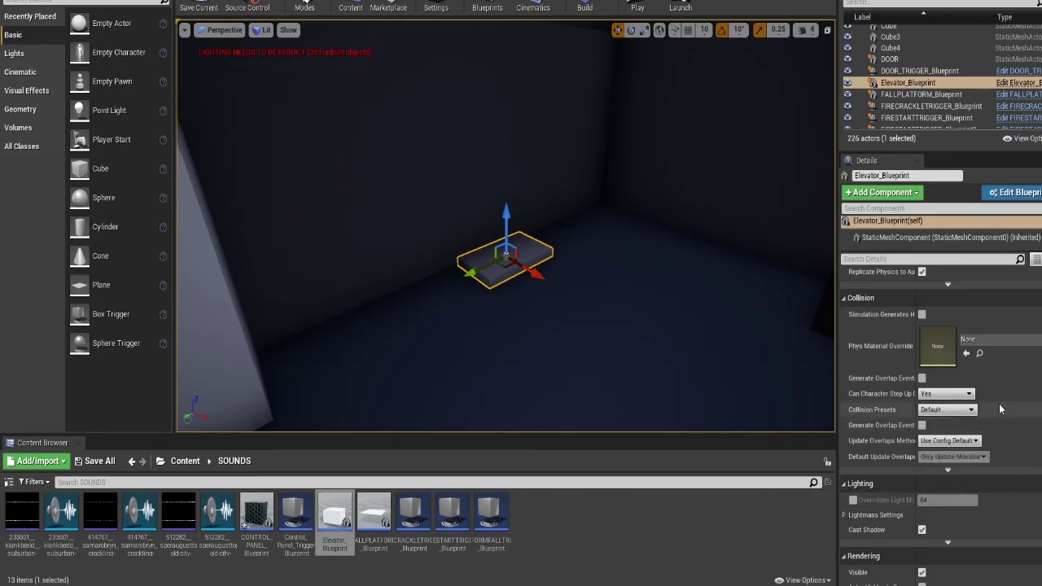
pyautogui.click(198, 6)
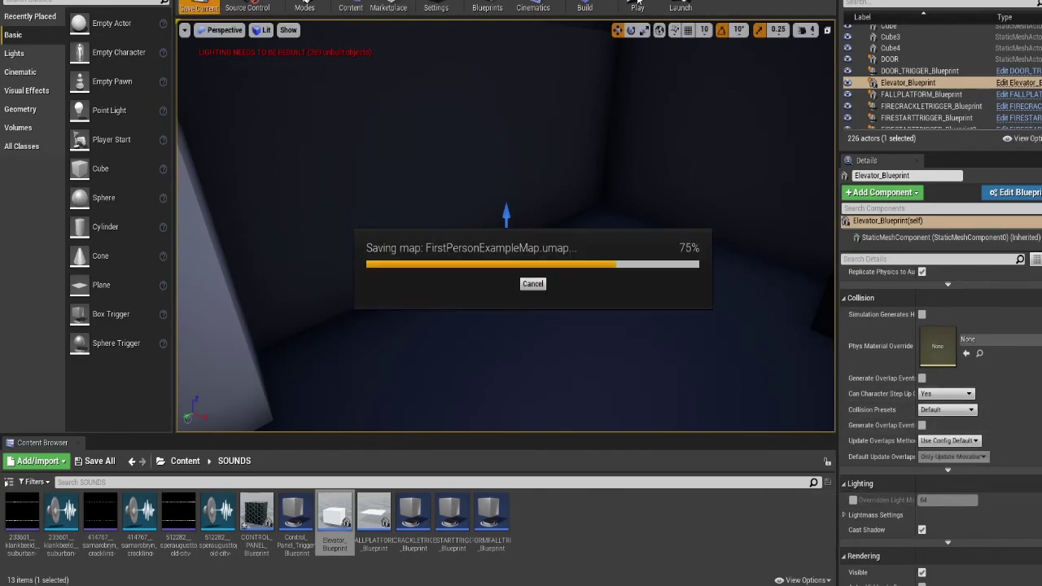
# - Play-test the level by riding the elevator platform up and walking along the spiked wall top
pyautogui.click(638, 7)
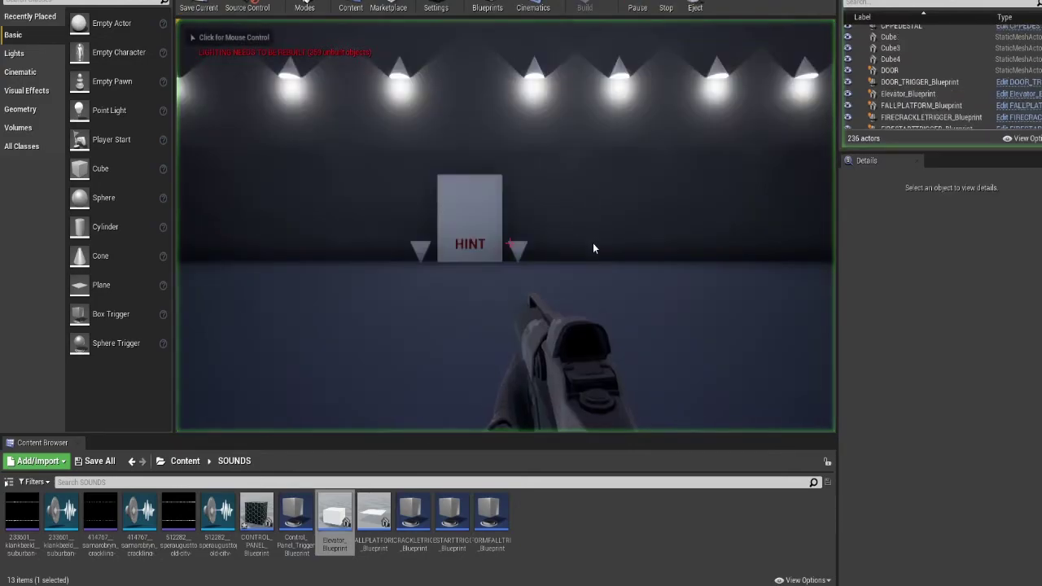
pyautogui.press('w')
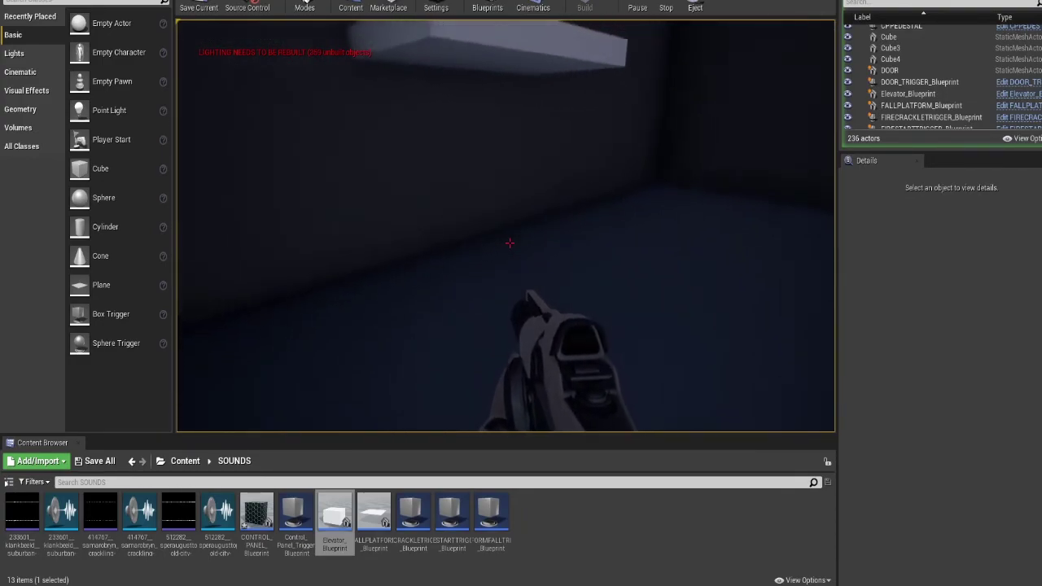
pyautogui.press('w')
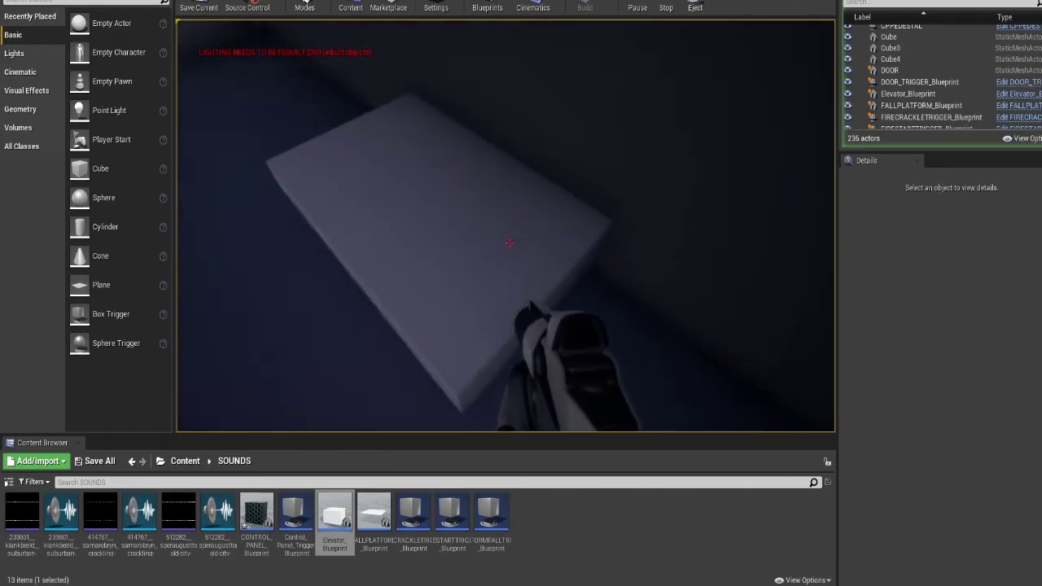
pyautogui.press('w')
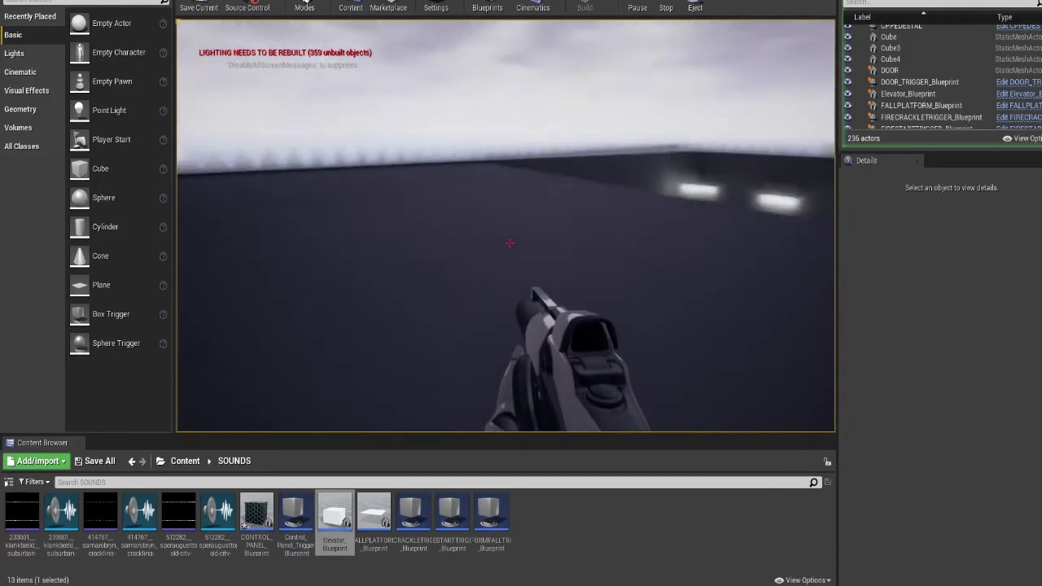
pyautogui.click(509, 243)
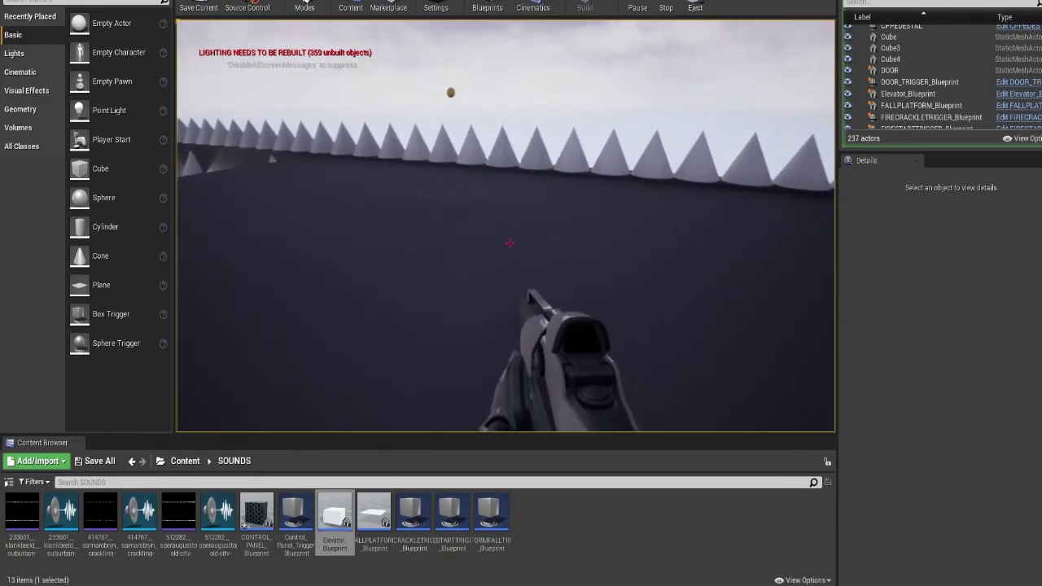
pyautogui.press('w')
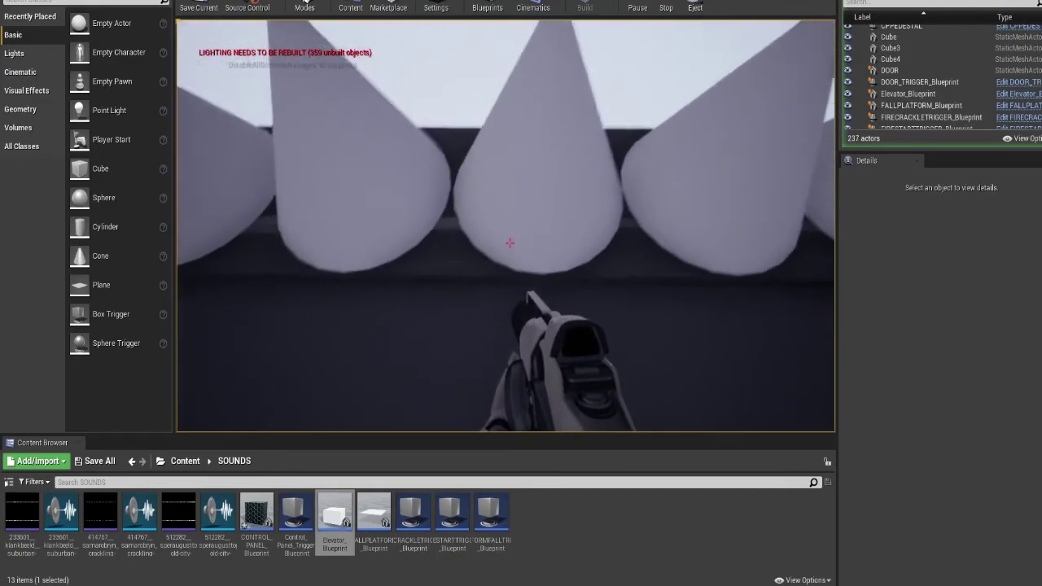
pyautogui.press('w')
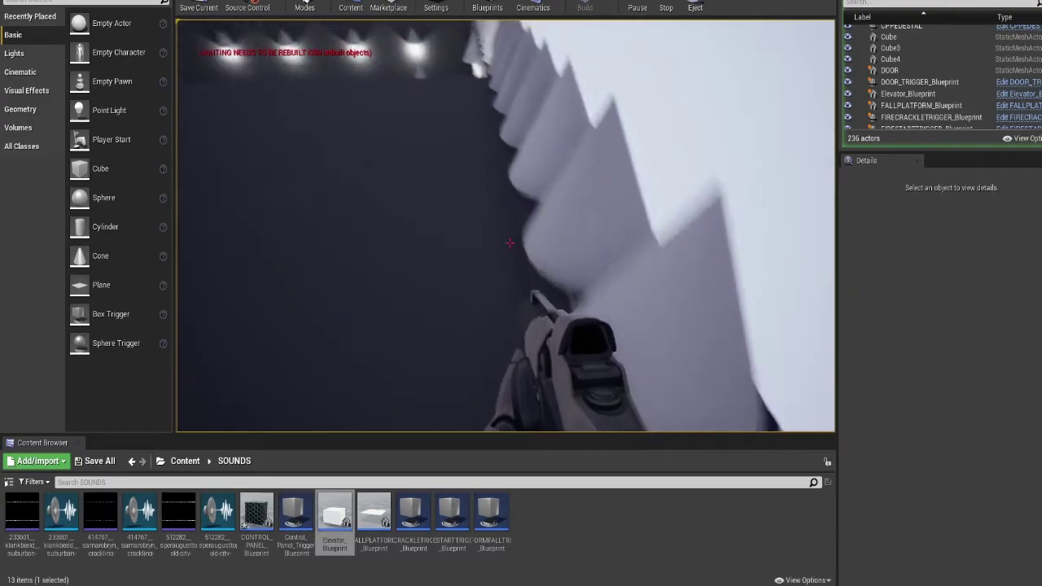
pyautogui.press('w')
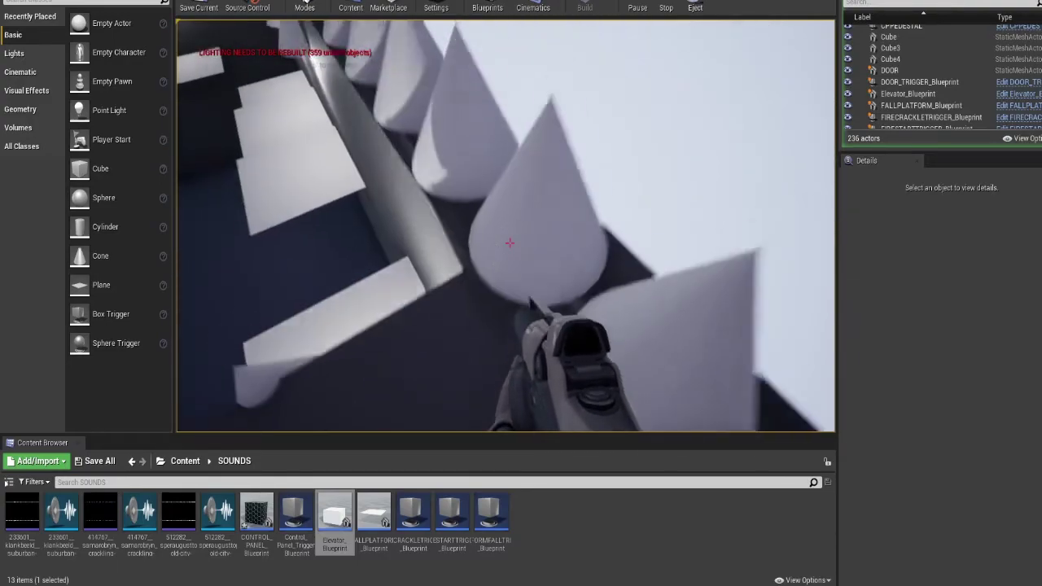
# - Return to the arena floor, watch the elevator's repeated movement from a distance and stop playing
pyautogui.press('w')
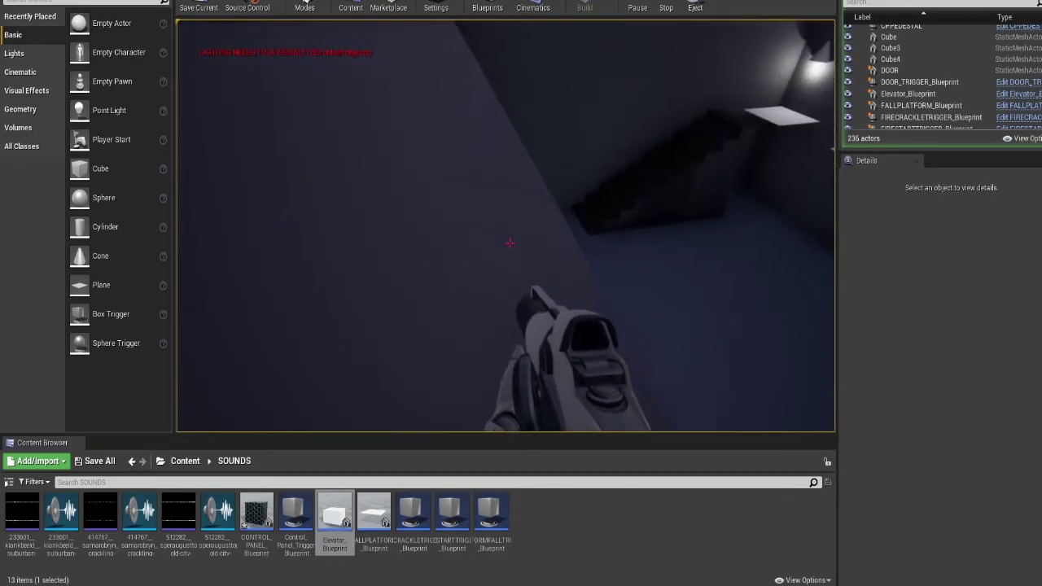
pyautogui.press('w')
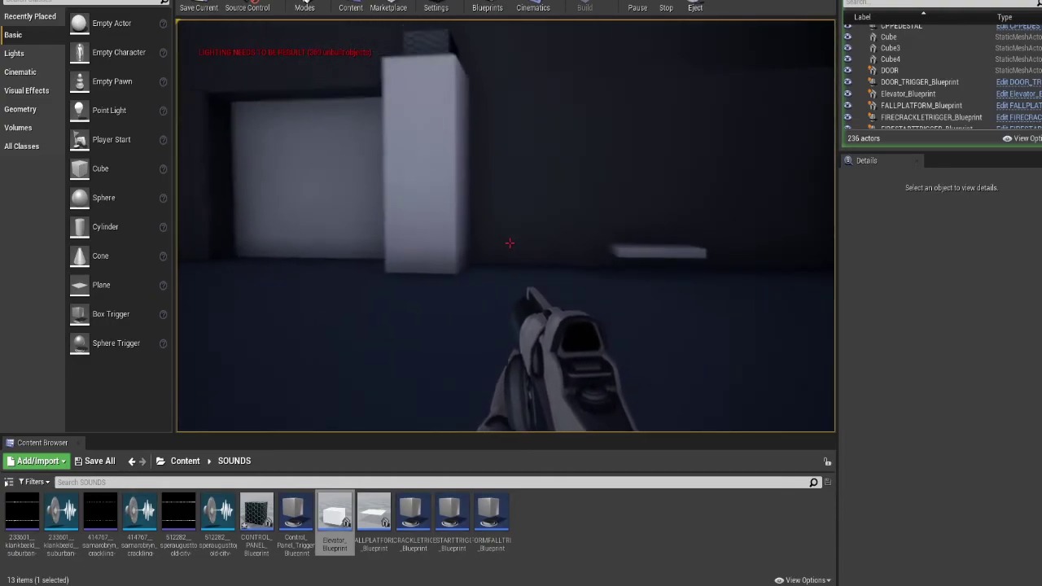
pyautogui.click(510, 243)
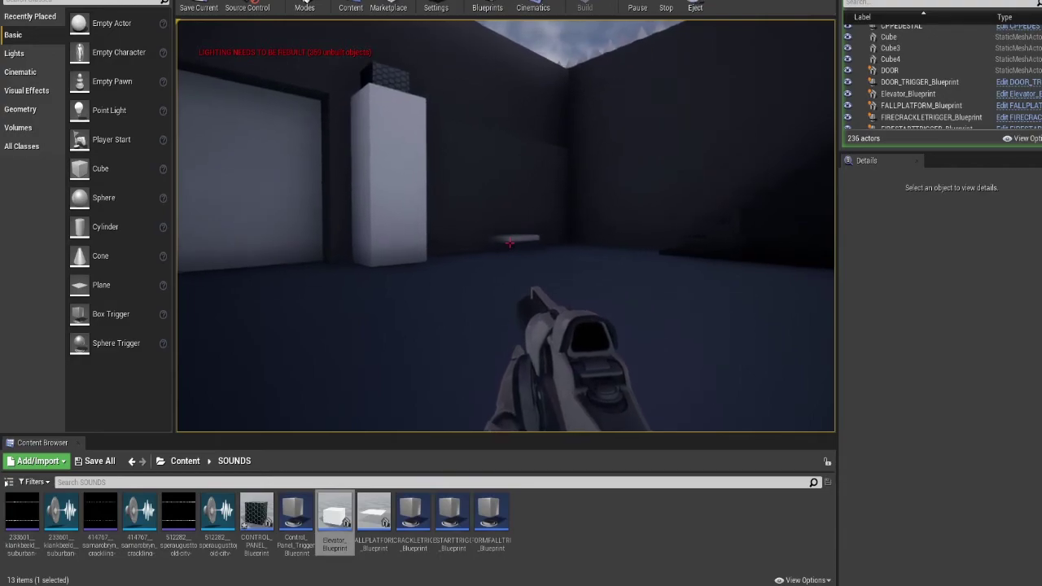
pyautogui.press('w')
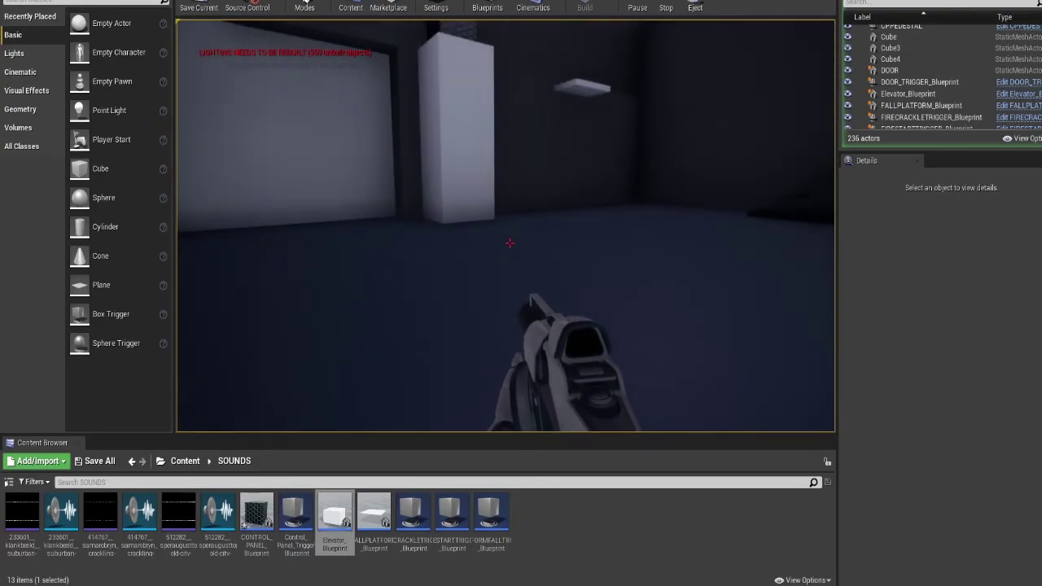
pyautogui.press('Escape')
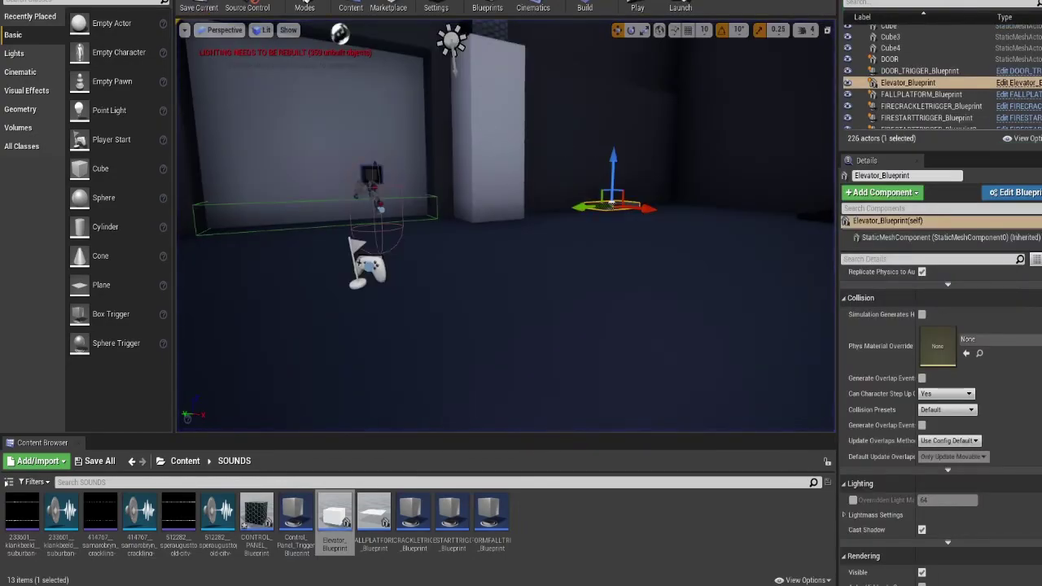
# - In Elevator_Blueprint's Event Graph, search the Static Mesh Component's actions for "setworld", dismiss the list and return to the level
pyautogui.hotkey('alt', 'Tab')
pyautogui.moveTo(551, 280); pyautogui.dragTo(453, 166, button='right')
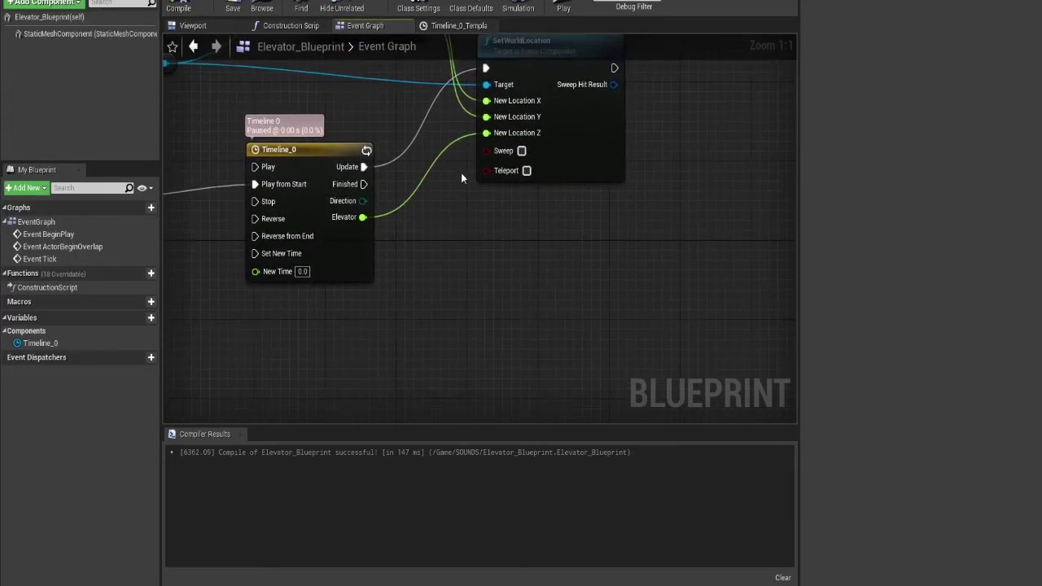
pyautogui.rightClick(550, 219)
pyautogui.moveTo(492, 233); pyautogui.dragTo(753, 315, button='right')
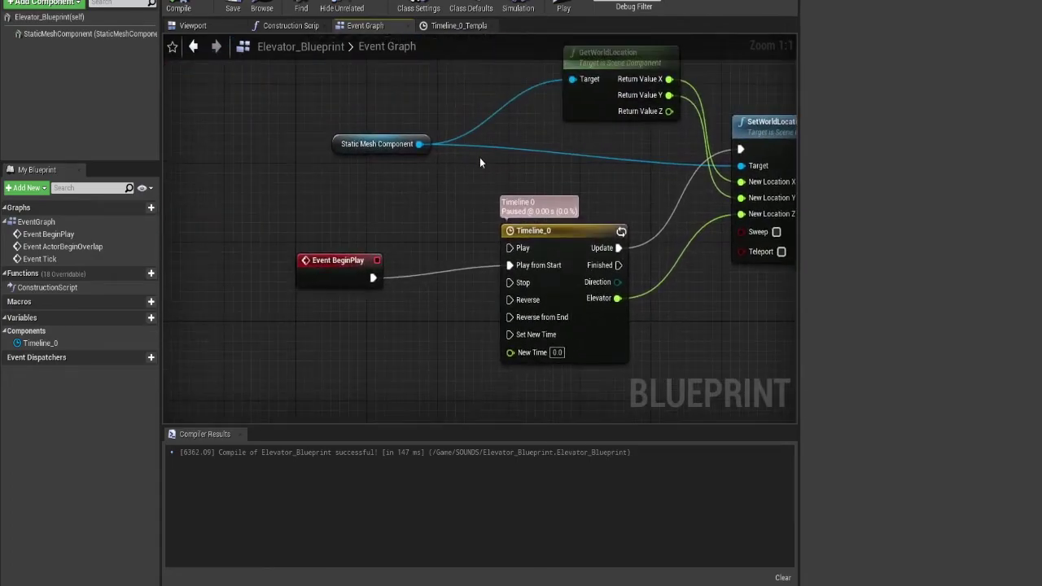
pyautogui.moveTo(470, 180); pyautogui.dragTo(453, 97, button='right')
pyautogui.moveTo(410, 61); pyautogui.dragTo(466, 390)
pyautogui.write('setworld')
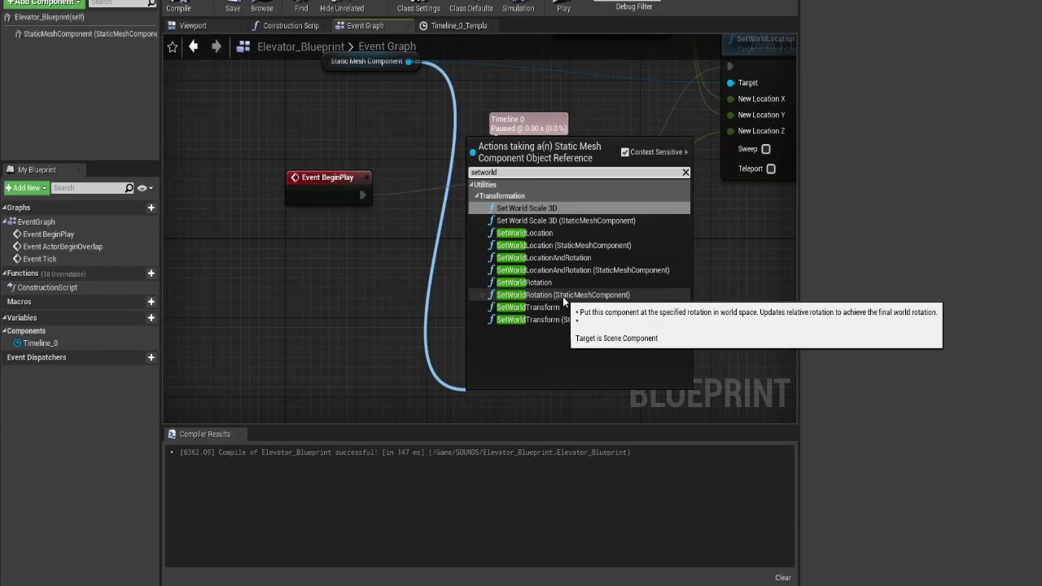
pyautogui.click(444, 273)
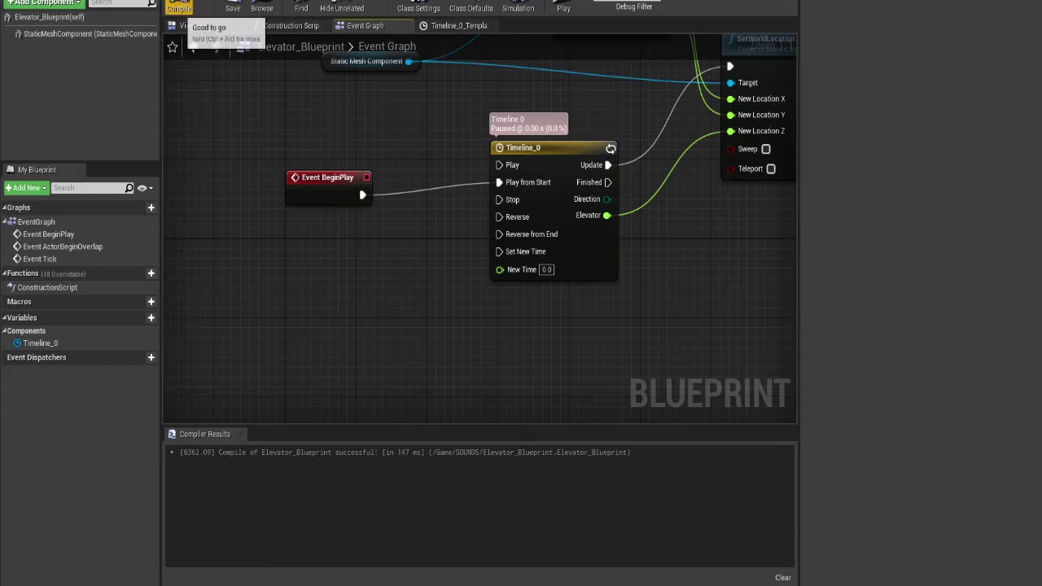
pyautogui.click(749, 1)
pyautogui.click(553, 223)
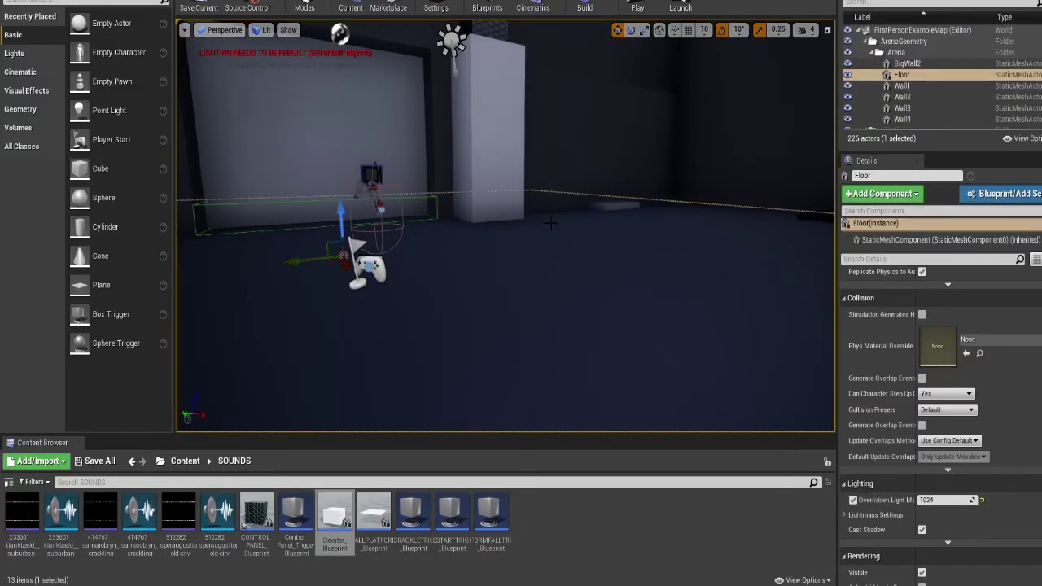
# - Play-test the level by walking along the wall top, watch the elevator platform from the arena floor and stop playing
pyautogui.click(637, 6)
pyautogui.click(572, 220)
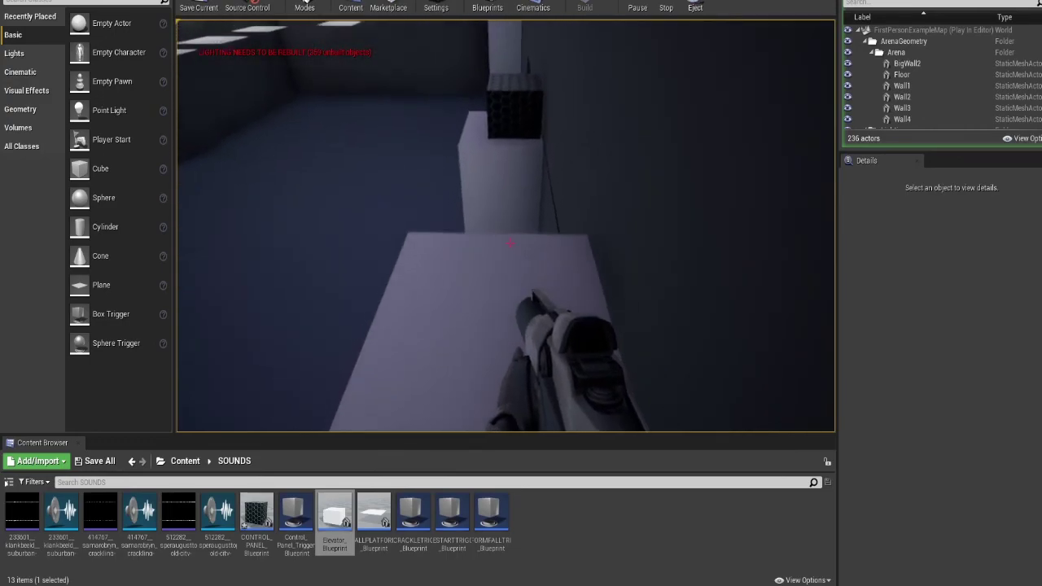
pyautogui.press('w')
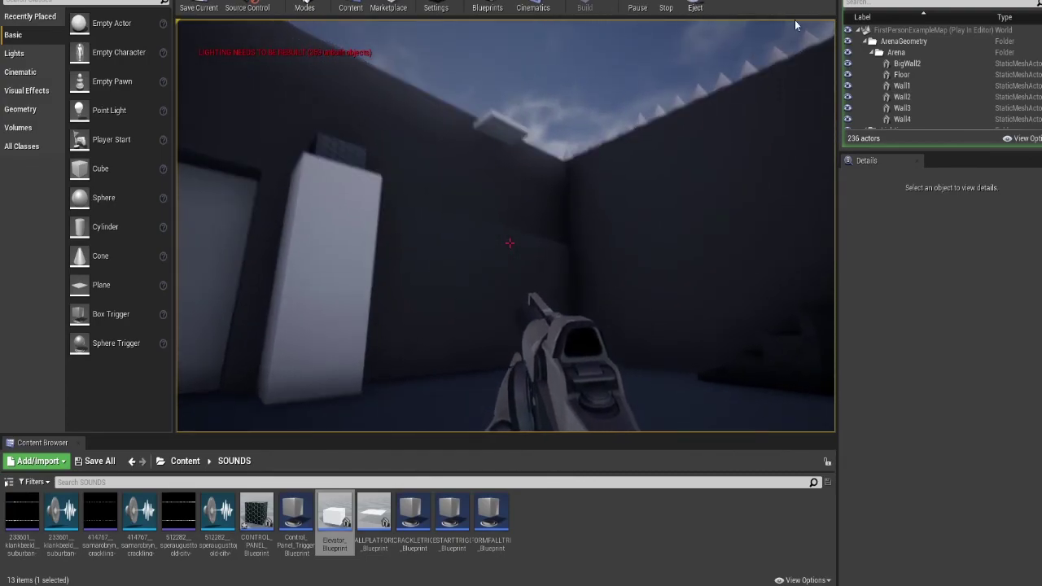
pyautogui.press('Escape')
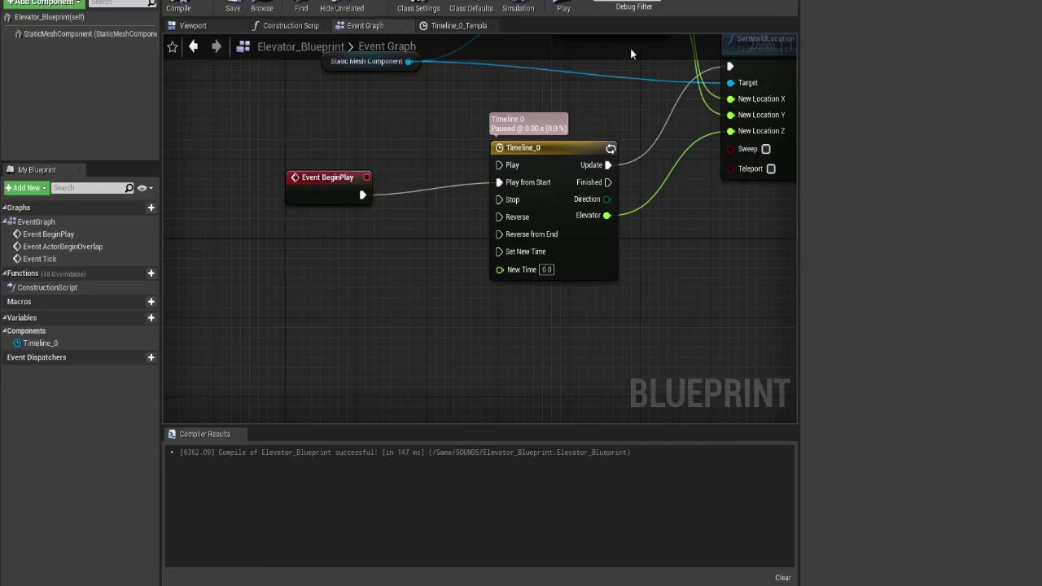
# - Review Timeline_0's Elevator curve and move the Timeline_0 node slightly closer to Event BeginPlay in Elevator_Blueprint's Event Graph
pyautogui.click(476, 26)
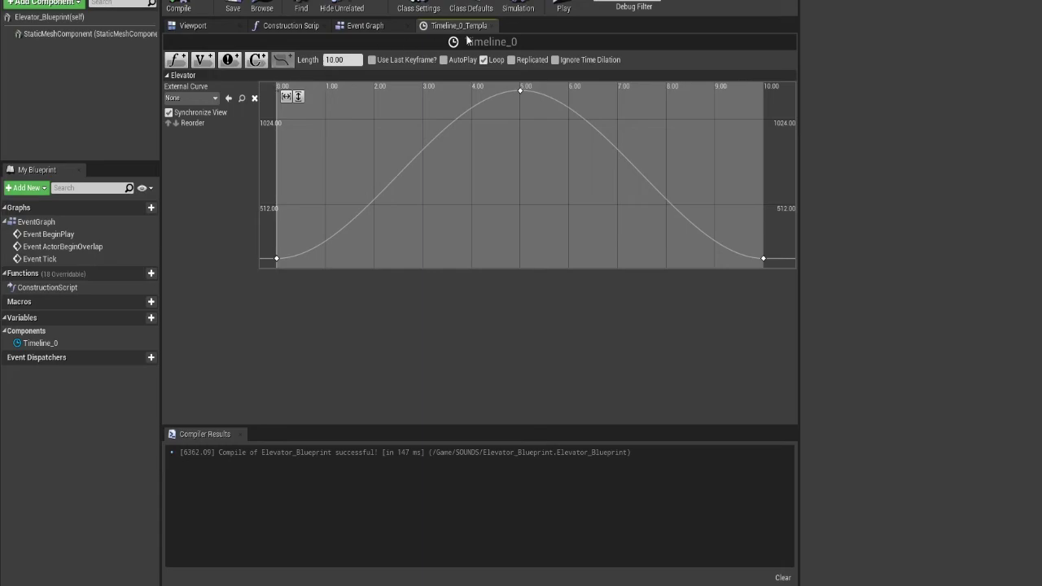
pyautogui.click(367, 26)
pyautogui.moveTo(406, 122); pyautogui.dragTo(295, 198, button='right')
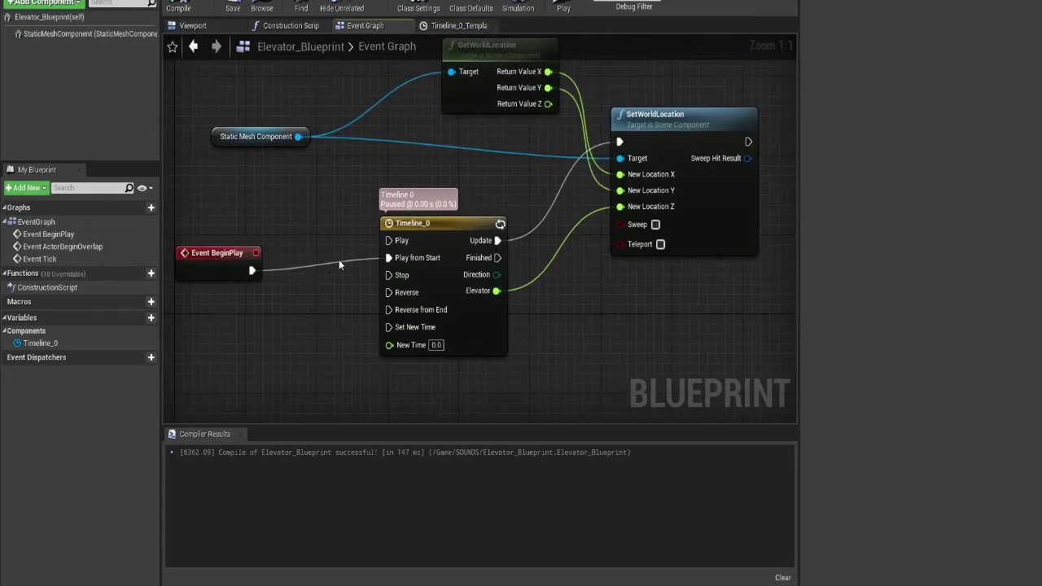
pyautogui.moveTo(449, 225); pyautogui.dragTo(440, 225)
pyautogui.click(283, 152)
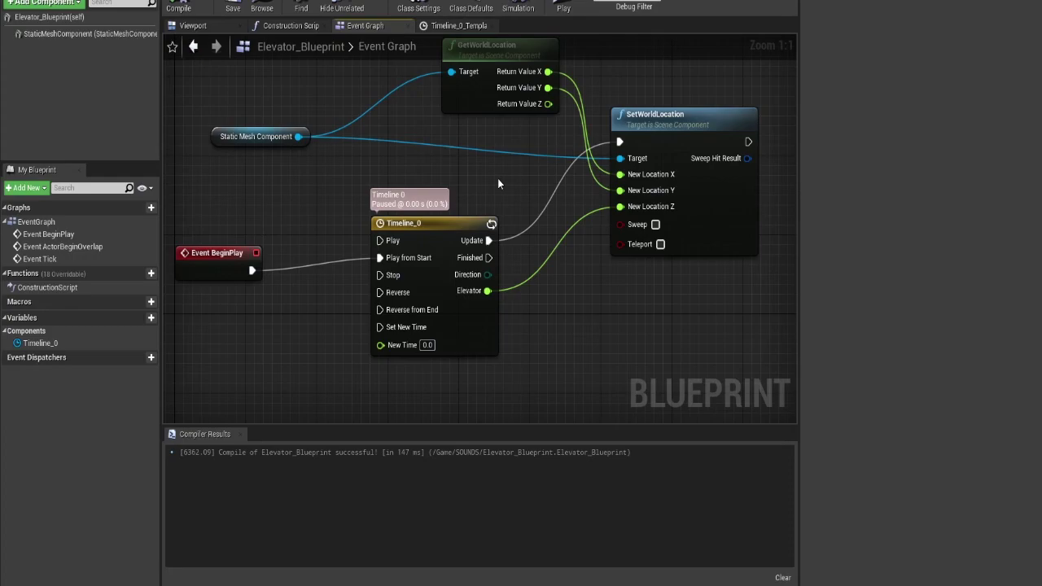
pyautogui.moveTo(337, 162); pyautogui.dragTo(409, 190, button='right')
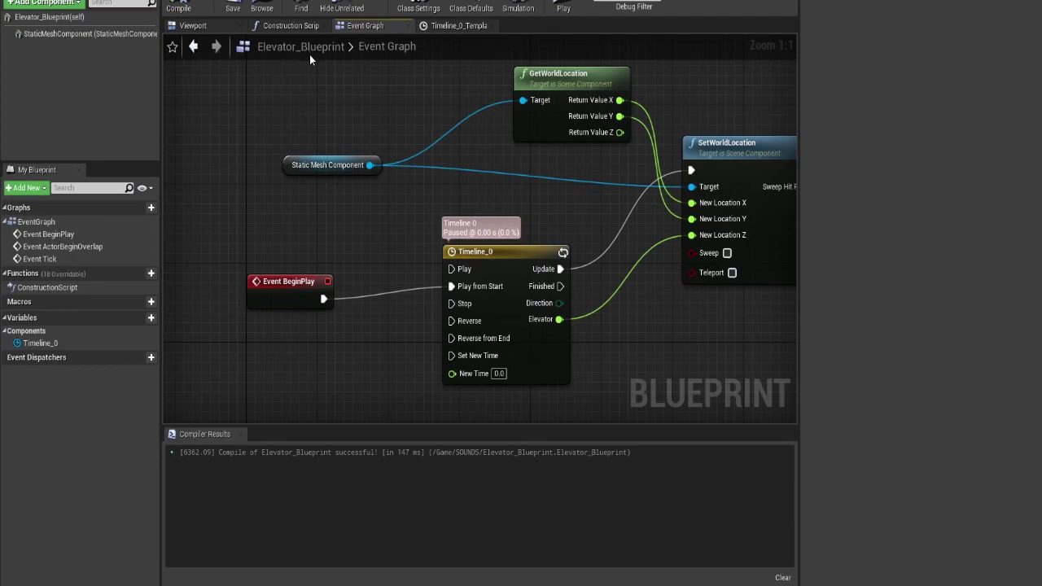
pyautogui.moveTo(61, 34); pyautogui.dragTo(345, 140)
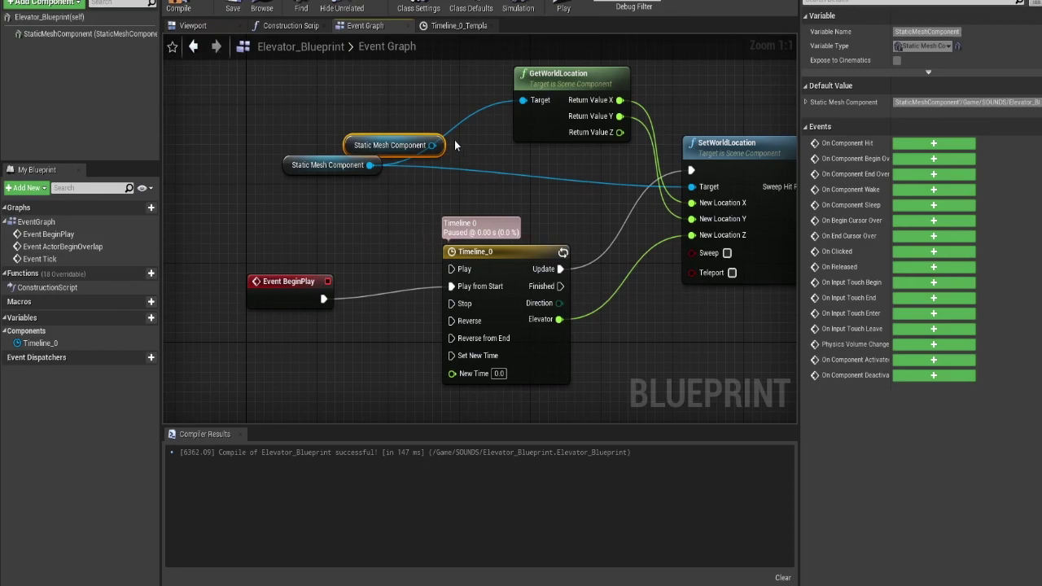
pyautogui.press('Delete')
pyautogui.moveTo(557, 191); pyautogui.dragTo(482, 196, button='right')
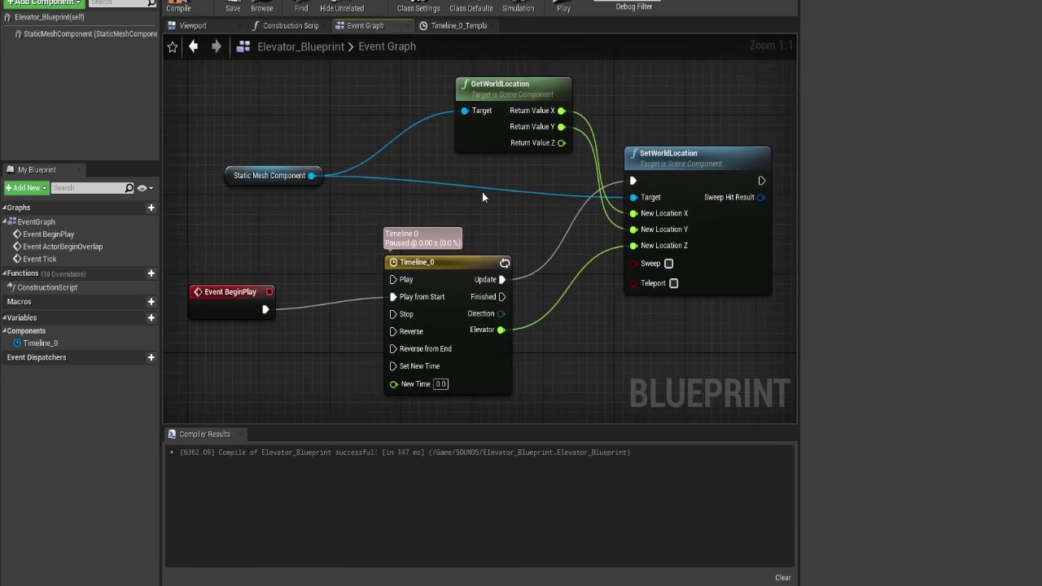